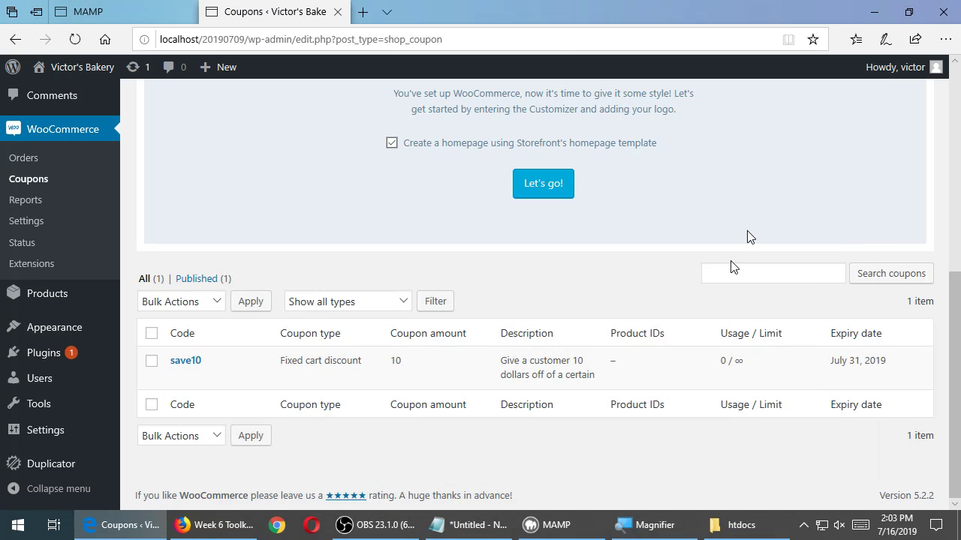
# Step: Leave the Coupons list and go to the All Products list
pyautogui.scroll(6, 695, 338)
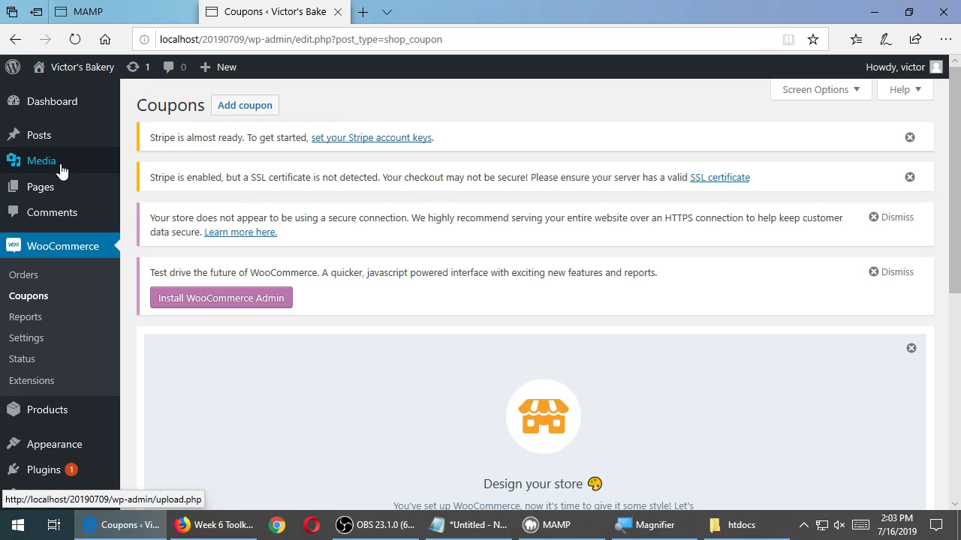
pyautogui.moveTo(85, 411)
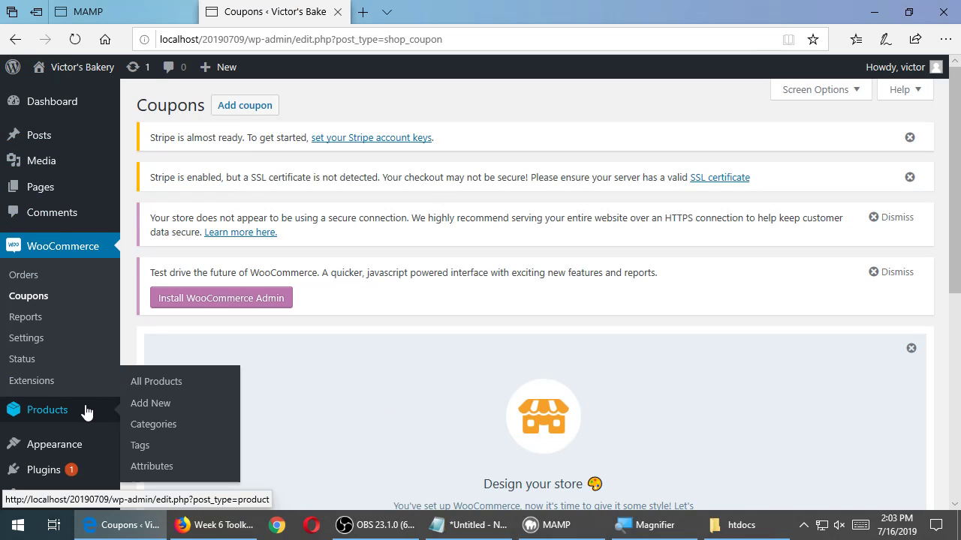
pyautogui.click(150, 383)
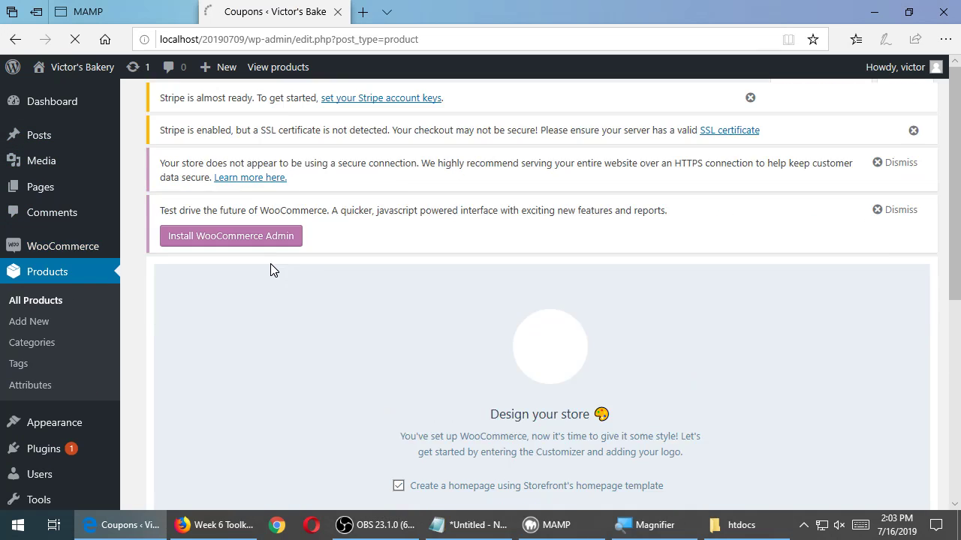
pyautogui.scroll(-5, 363, 347)
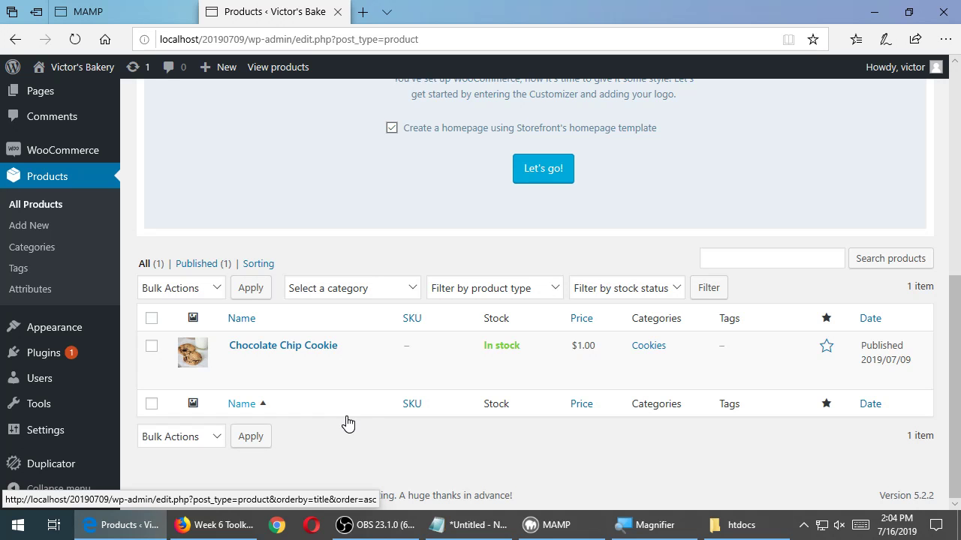
pyautogui.press('super+plus')
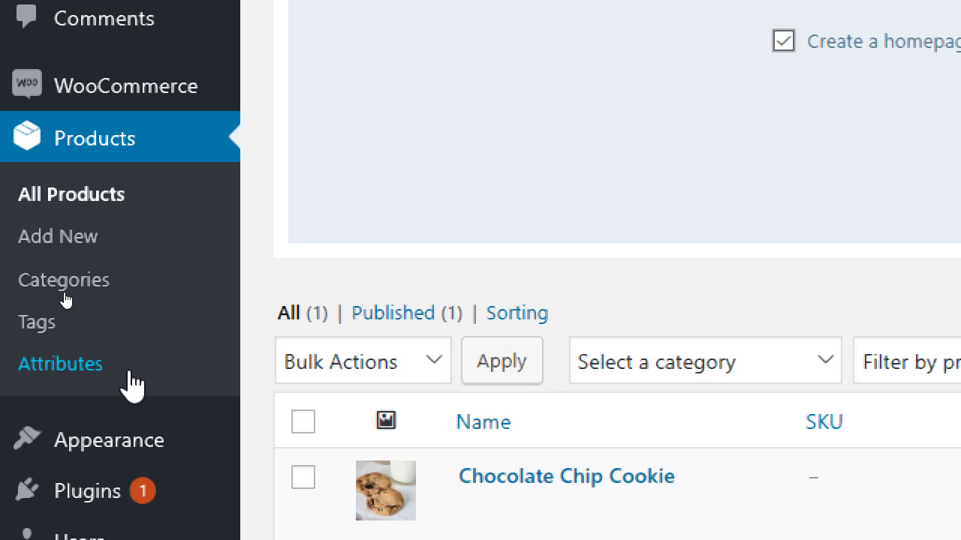
# Step: Go to Products > Attributes and scroll down to the Add new attribute form
pyautogui.click(93, 372)
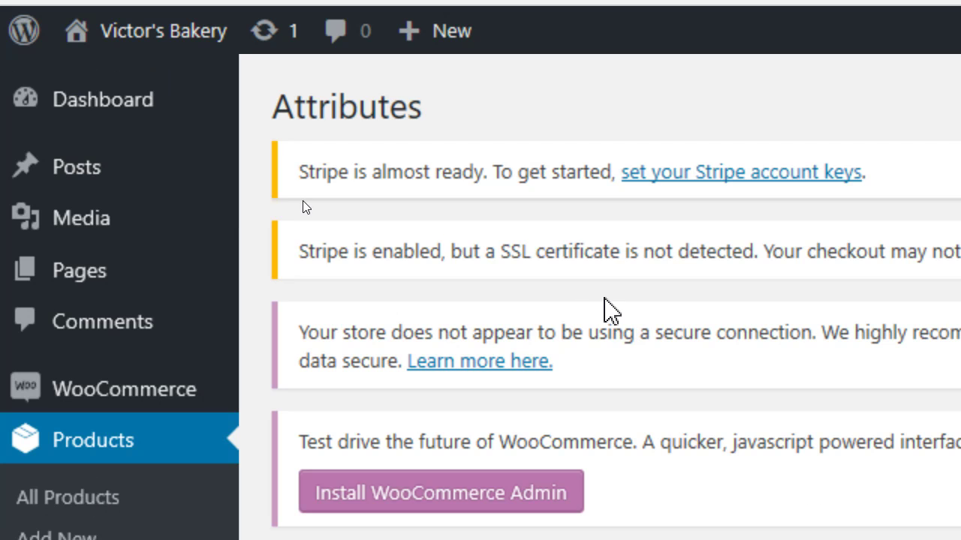
pyautogui.scroll(-8, 328, 196)
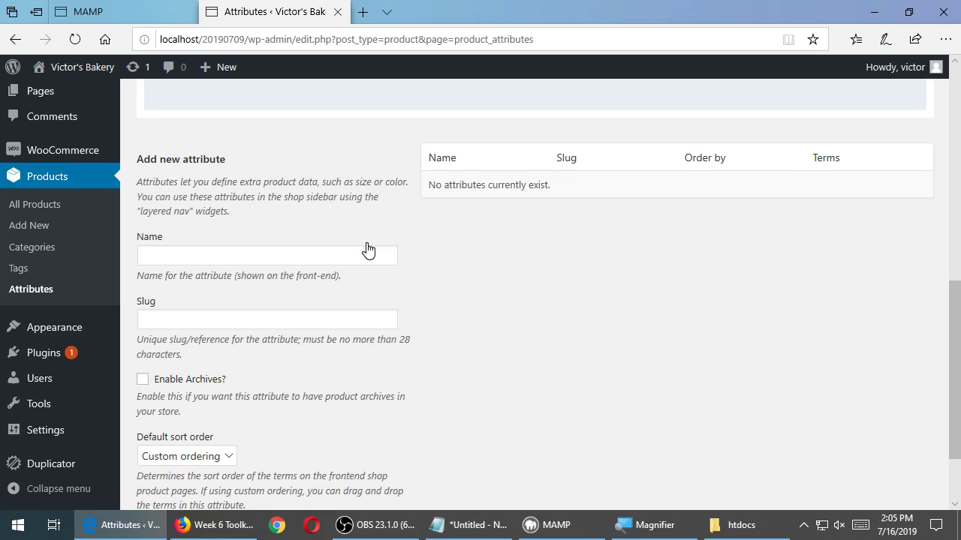
# Step: Enter 'Sizes' as the new attribute's name
pyautogui.click(362, 252)
pyautogui.write('Sizes')
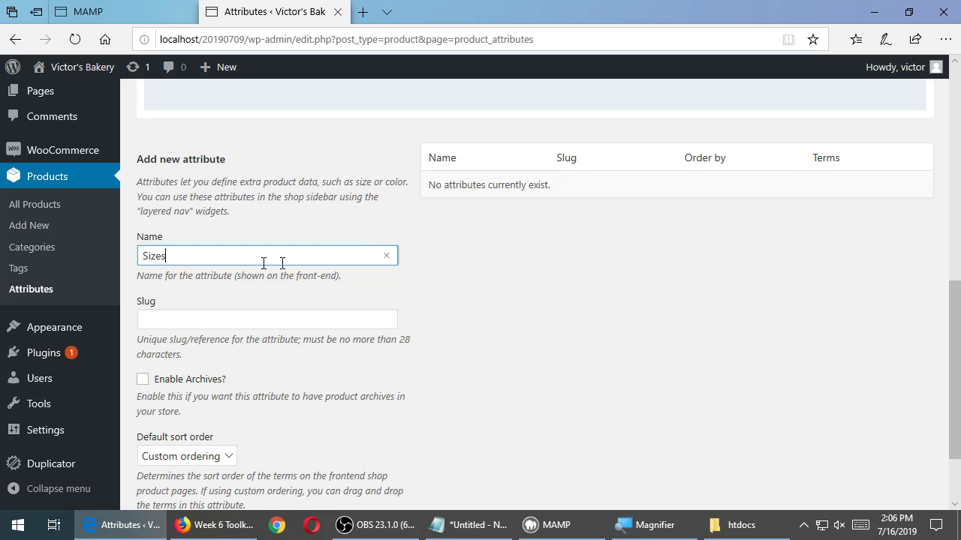
# Step: Highlight the slug explanation and the Sizes name to point them out, leaving Slug empty
pyautogui.scroll(-1, 201, 270)
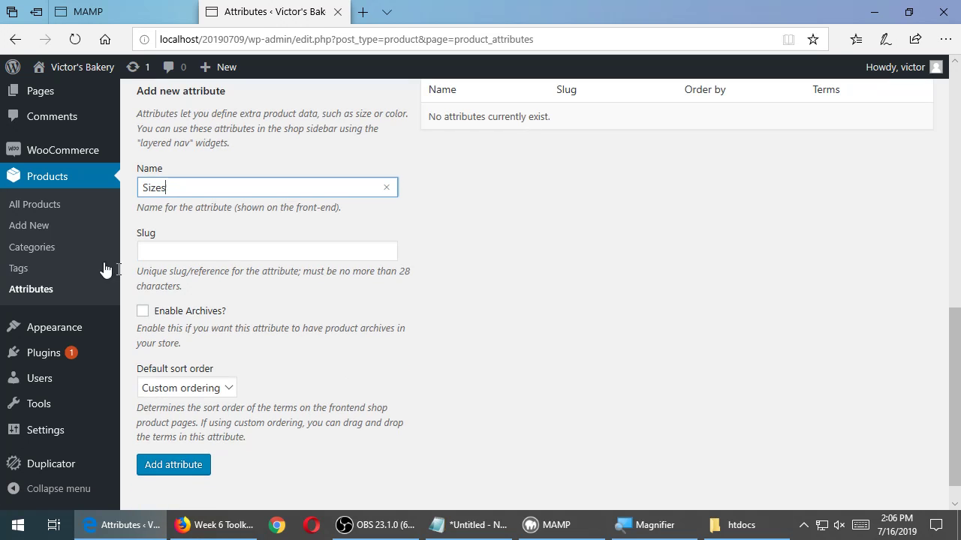
pyautogui.moveTo(161, 272); pyautogui.dragTo(255, 276)
pyautogui.click(287, 284)
pyautogui.moveTo(151, 274); pyautogui.dragTo(261, 276)
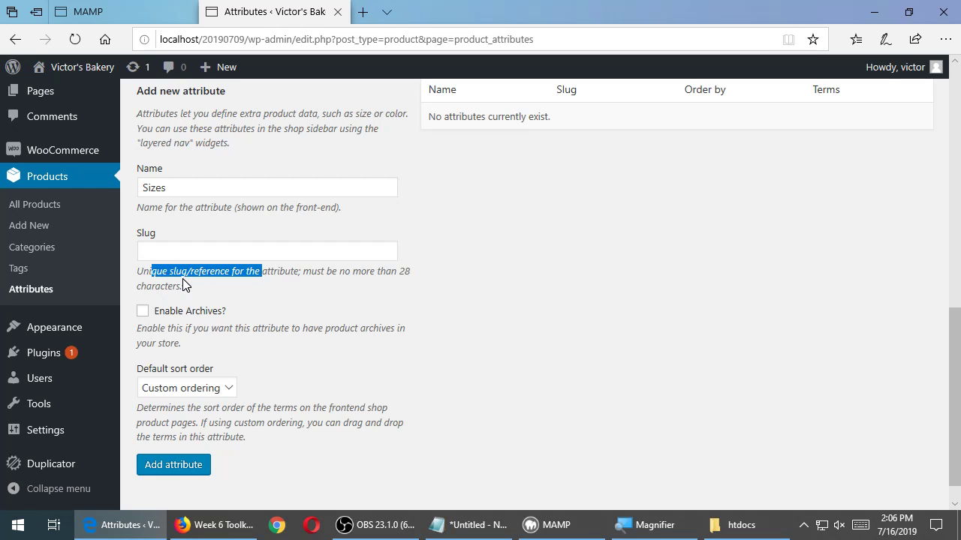
pyautogui.click(201, 291)
pyautogui.click(172, 251)
pyautogui.click(195, 274)
pyautogui.doubleClick(154, 187)
pyautogui.moveTo(156, 187); pyautogui.dragTo(168, 251)
pyautogui.scroll(-1, 331, 324)
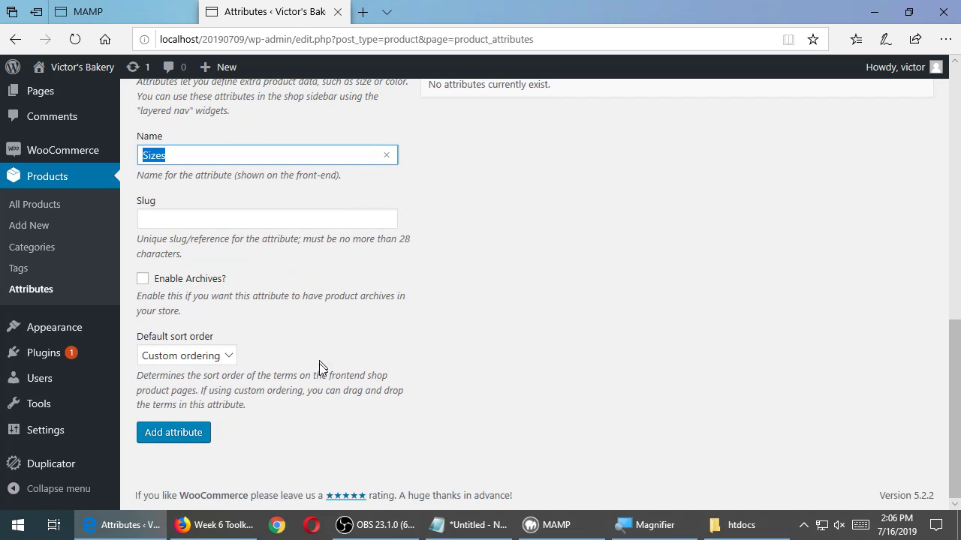
# Step: Save the Sizes attribute and go to its Configure terms page
pyautogui.click(174, 440)
pyautogui.scroll(-5, 271, 328)
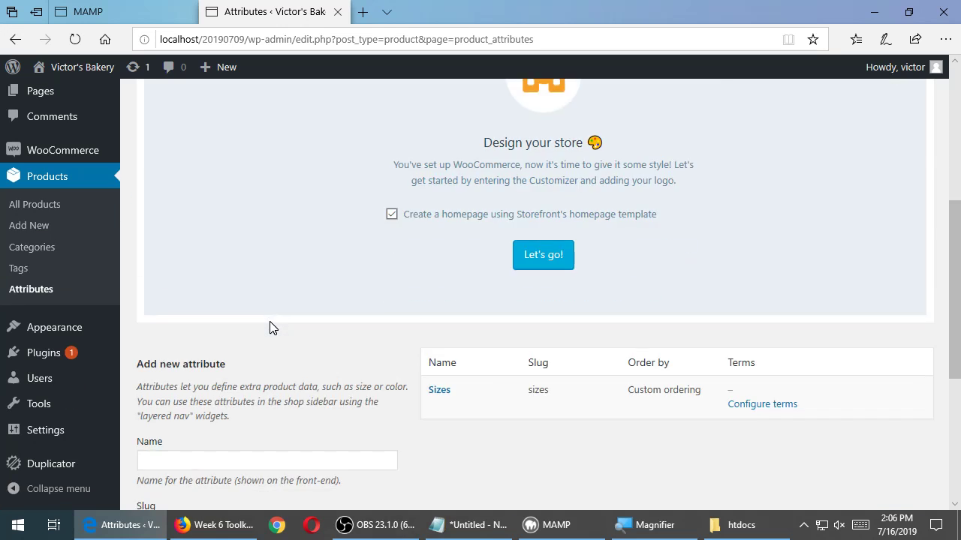
pyautogui.scroll(-3, 272, 328)
pyautogui.scroll(1, 271, 323)
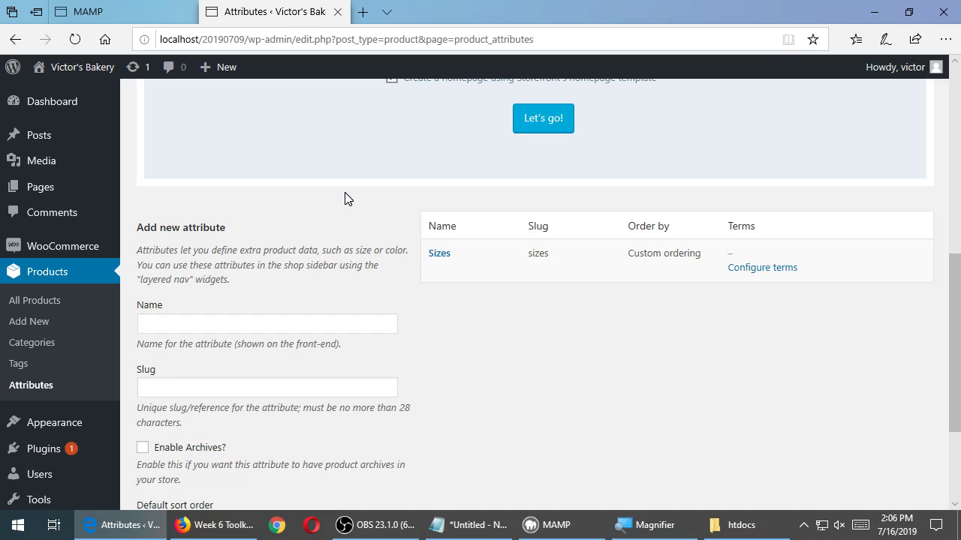
pyautogui.click(763, 269)
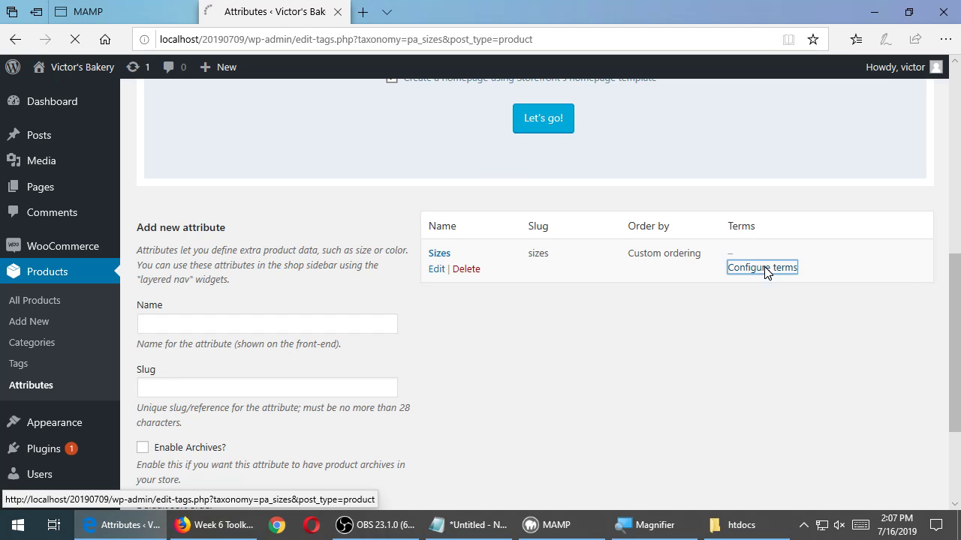
# Step: Highlight the note about attribute terms to point it out
pyautogui.scroll(-7, 691, 358)
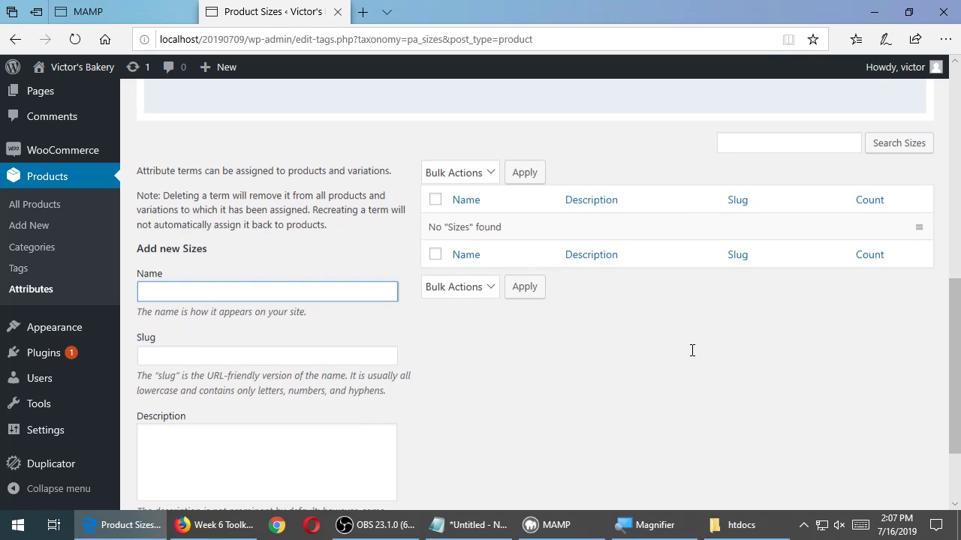
pyautogui.moveTo(153, 168); pyautogui.dragTo(315, 171)
pyautogui.click(296, 210)
# Step: Add the size term Small with description '6-inch diameter'
pyautogui.scroll(-1, 358, 243)
pyautogui.click(167, 216)
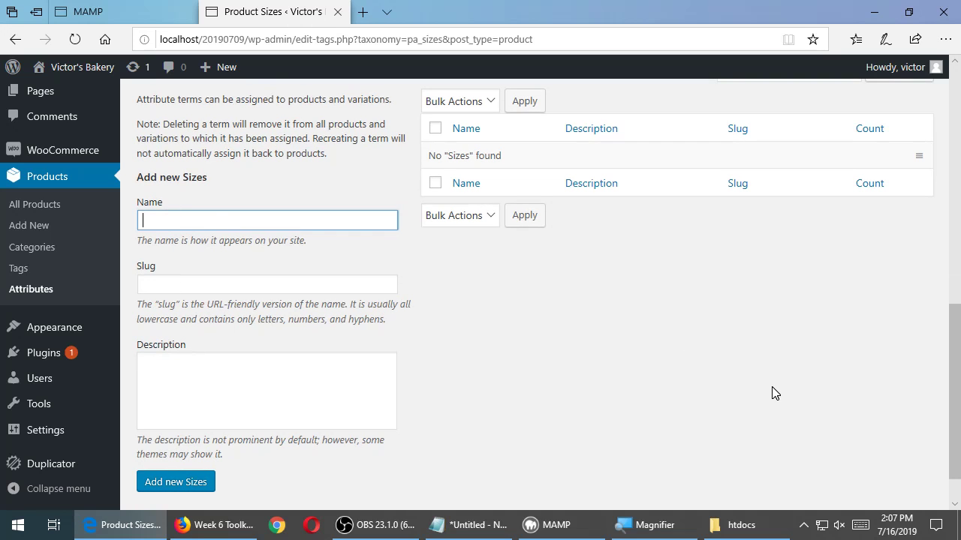
pyautogui.write('Small')
pyautogui.click(329, 409)
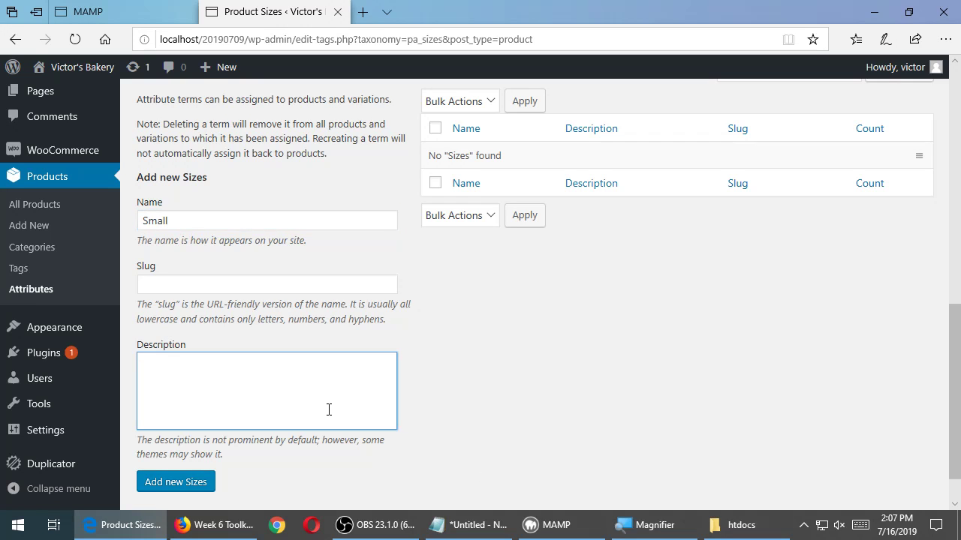
pyautogui.write('6-inch diameter')
pyautogui.click(201, 485)
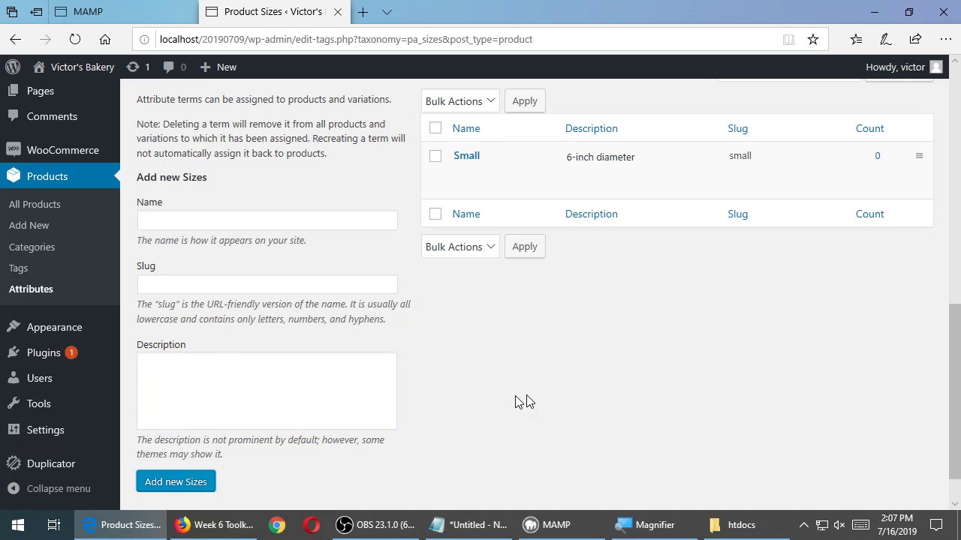
pyautogui.scroll(1, 594, 382)
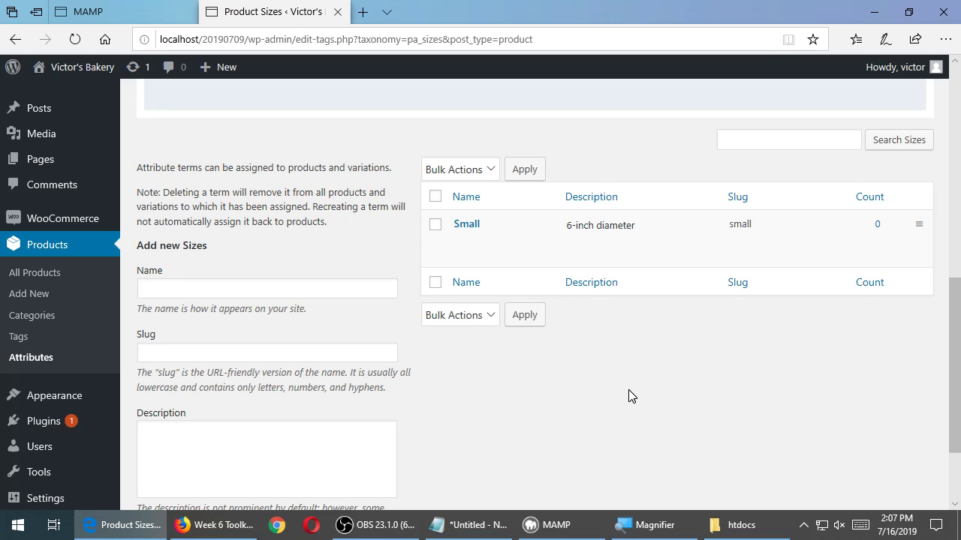
pyautogui.scroll(-1, 624, 395)
# Step: Add the size term Medium with description '12-inch diameter'
pyautogui.click(309, 220)
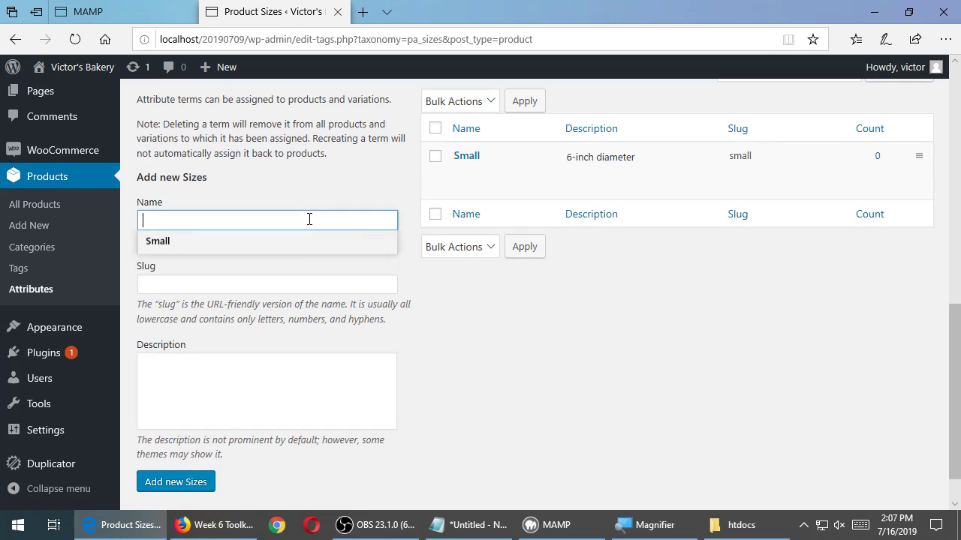
pyautogui.write('Medium')
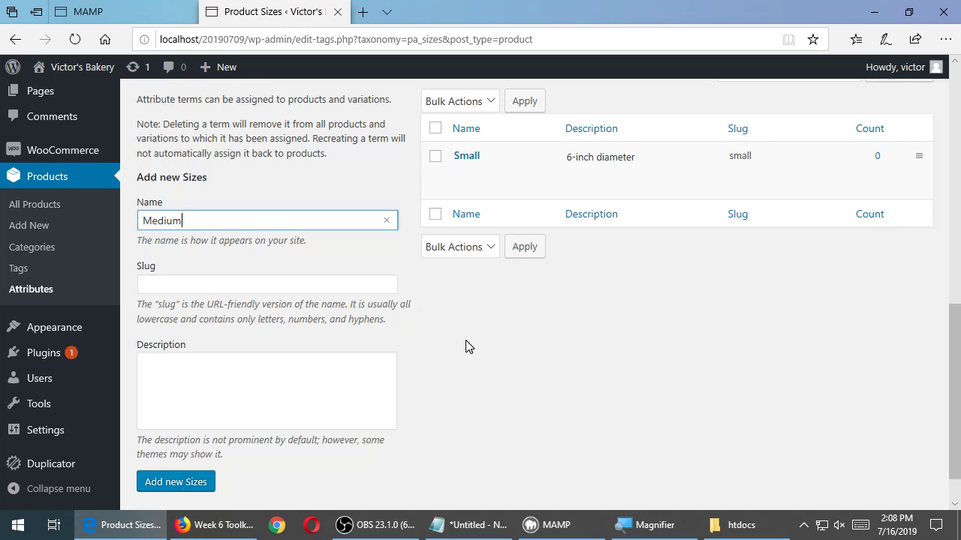
pyautogui.click(336, 374)
pyautogui.write('12-inch d')
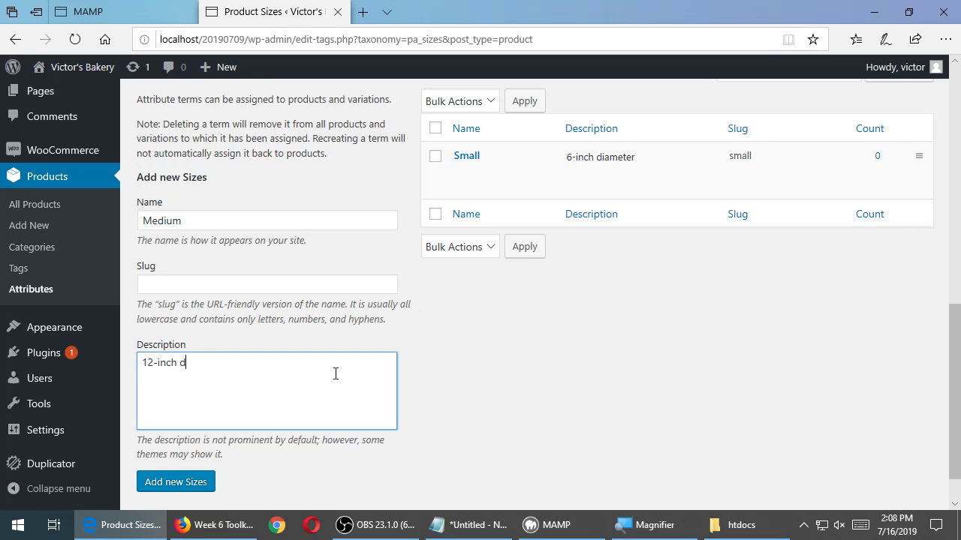
pyautogui.write('iameter')
pyautogui.click(198, 482)
# Step: Add the size term Large with description '16-inch diameter', leaving its slug blank
pyautogui.click(213, 219)
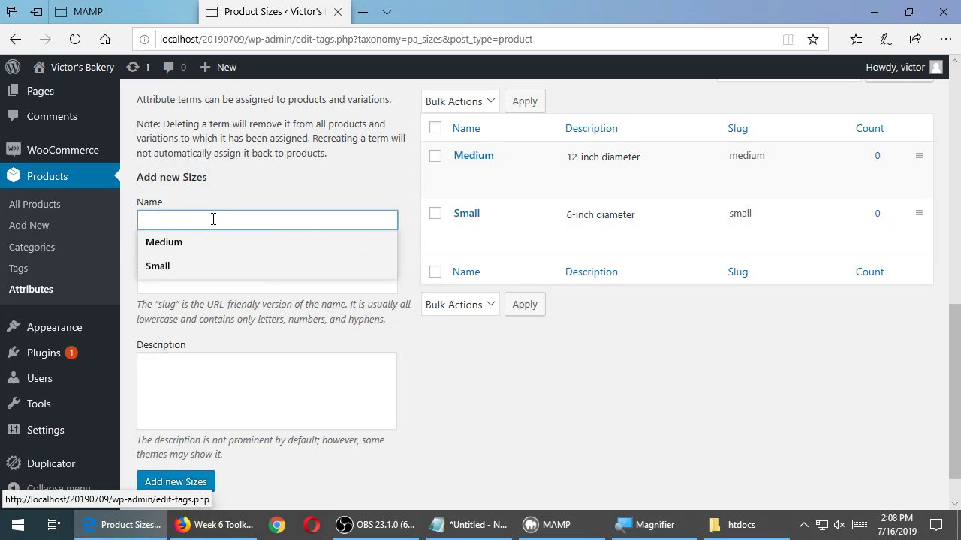
pyautogui.write('Large')
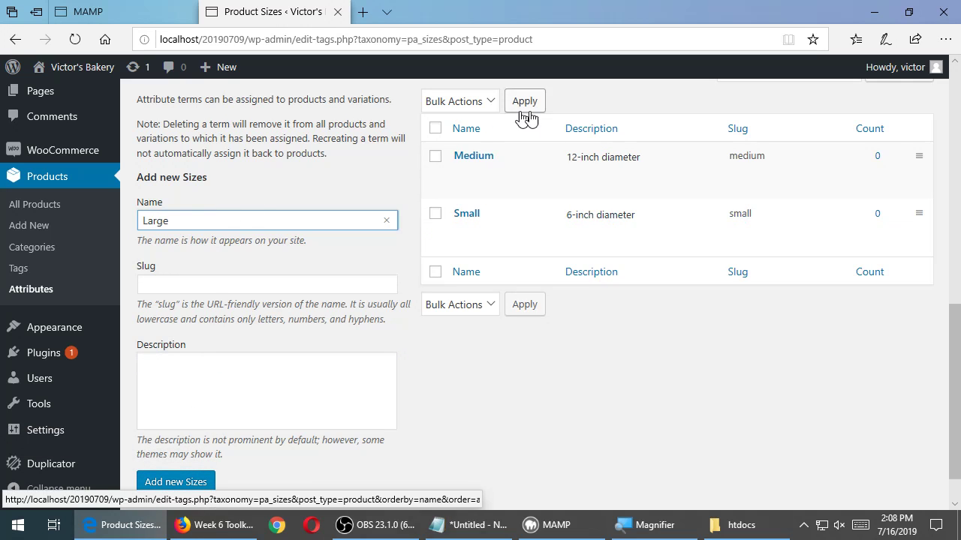
pyautogui.click(312, 284)
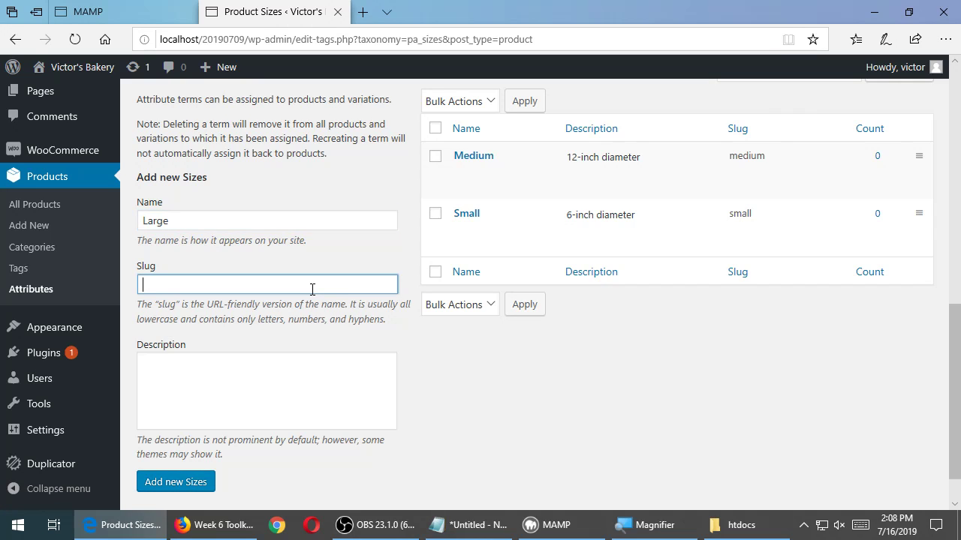
pyautogui.press('Tab')
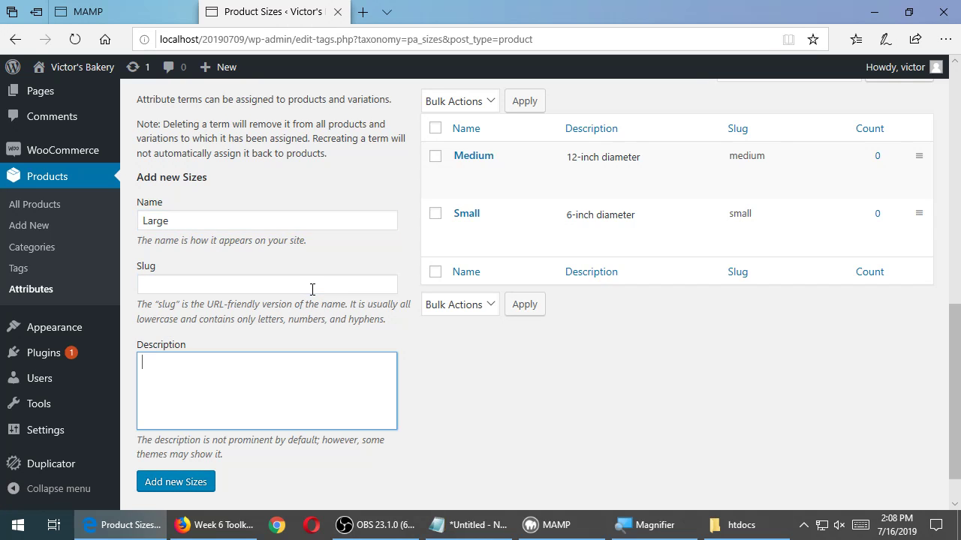
pyautogui.write('16-inch diameter')
pyautogui.click(192, 484)
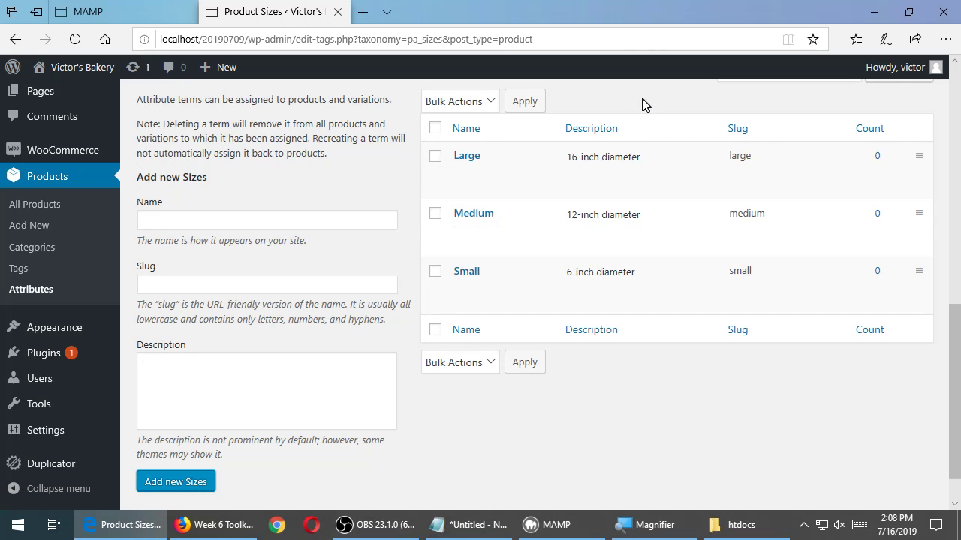
pyautogui.scroll(1, 647, 104)
pyautogui.scroll(8, 649, 105)
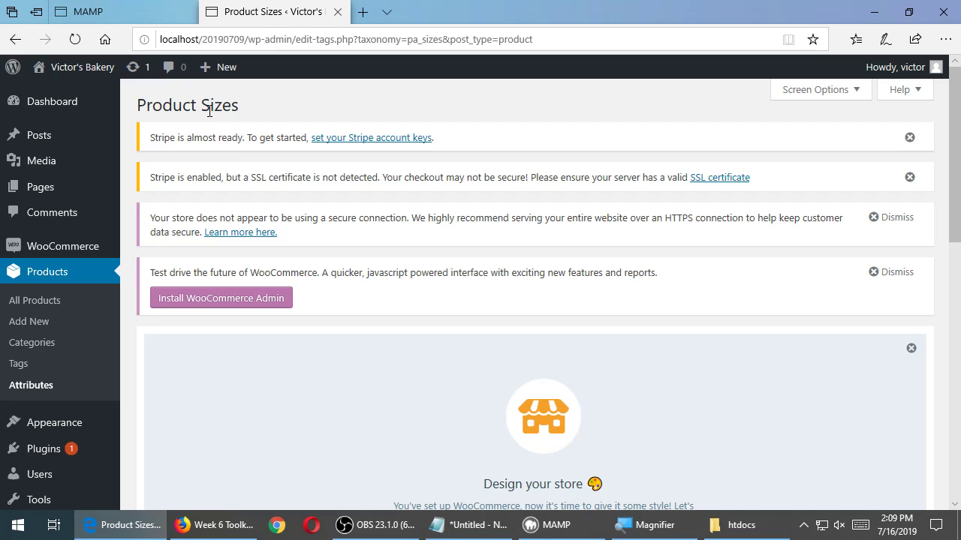
pyautogui.moveTo(199, 106); pyautogui.dragTo(245, 105)
pyautogui.scroll(-5, 255, 117)
pyautogui.scroll(-3, 256, 116)
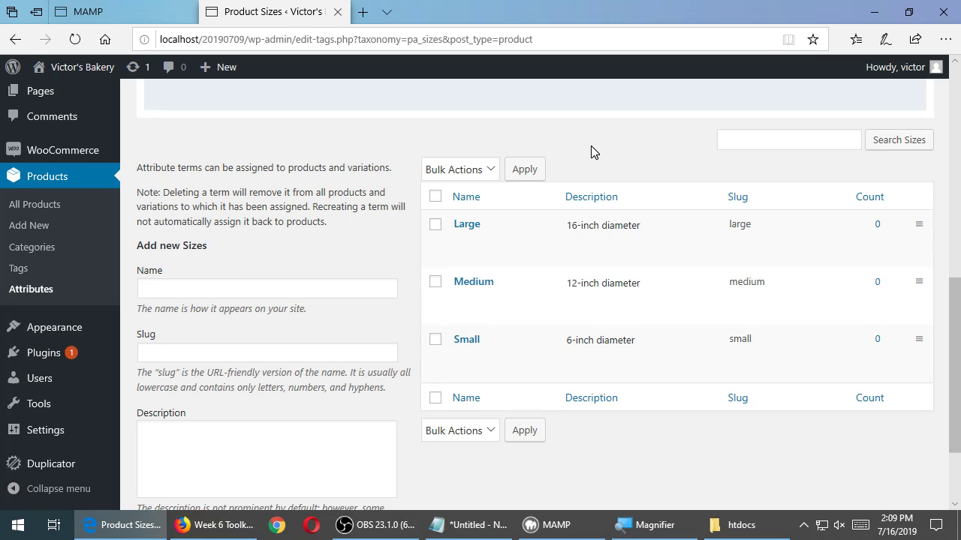
# Step: Return to the Attributes overview showing Sizes with Large, Medium, Small, and close the Product Sizes tab
pyautogui.click(37, 298)
pyautogui.moveTo(171, 105); pyautogui.dragTo(276, 100)
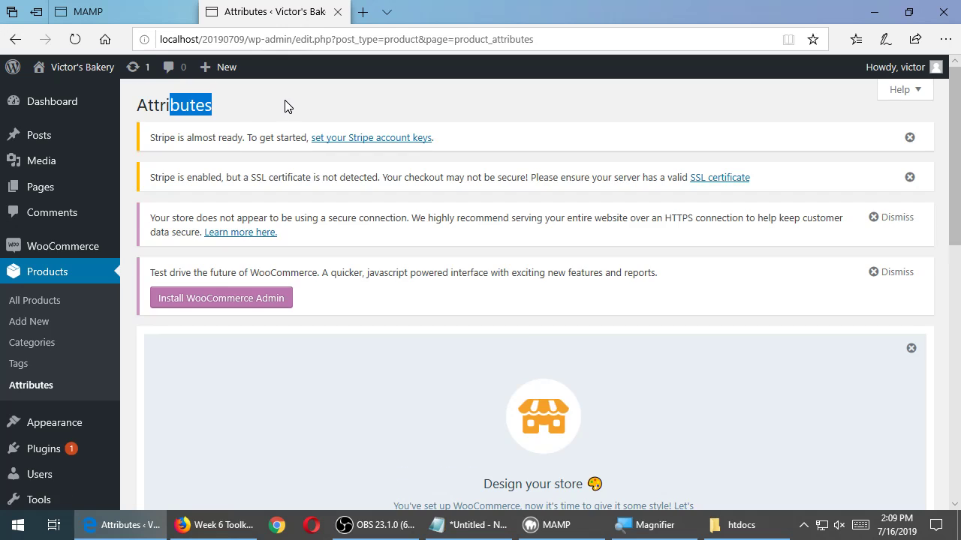
pyautogui.scroll(-7, 281, 101)
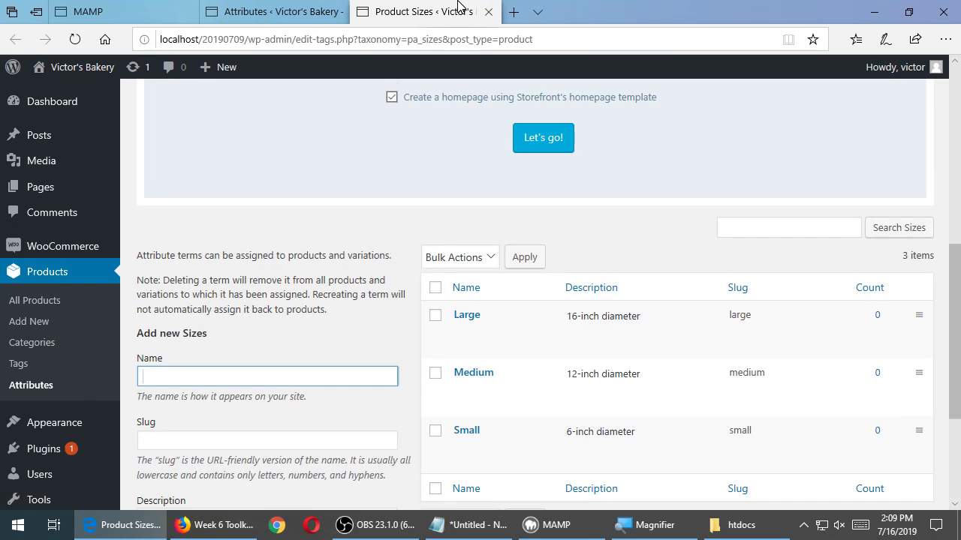
pyautogui.click(488, 11)
pyautogui.scroll(3, 502, 349)
pyautogui.scroll(-1, 596, 467)
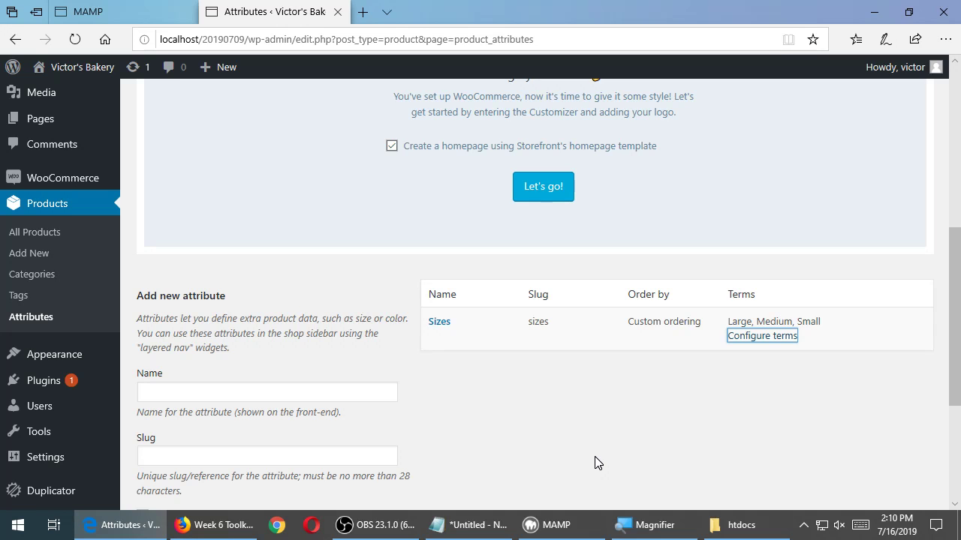
# Step: Create a new product and name it 'Pecan Pie'
pyautogui.click(37, 256)
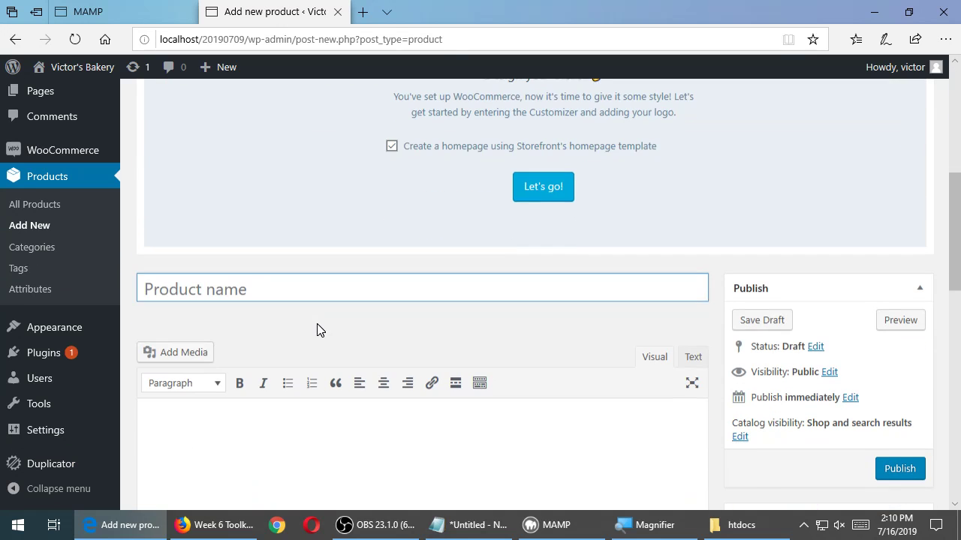
pyautogui.click(313, 292)
pyautogui.write('Pecan Pie')
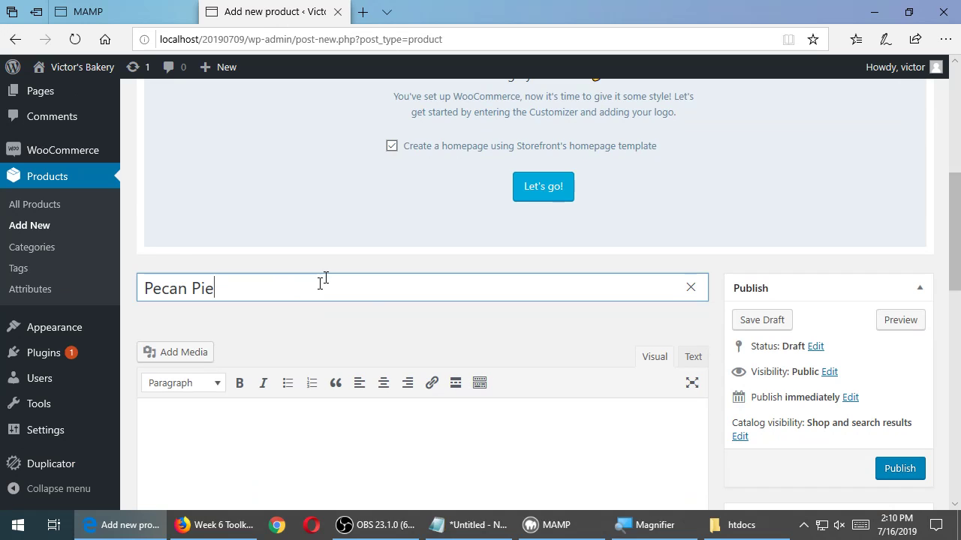
pyautogui.scroll(-2, 380, 288)
# Step: Describe it as 'Pick one of three sizes of our amazing pie that takes you back to Grandma's kitchen.' and tick Pies
pyautogui.click(370, 303)
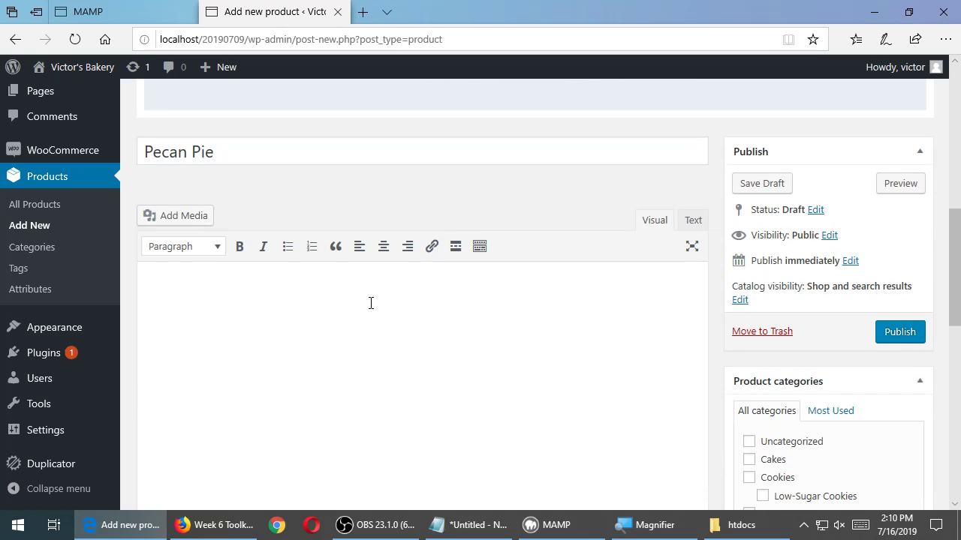
pyautogui.write('Pick')
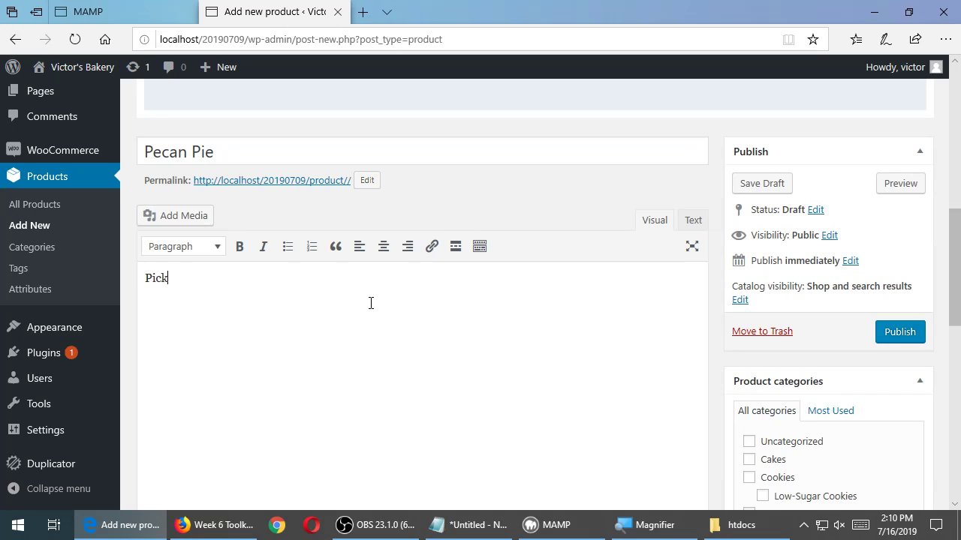
pyautogui.write(' one of three sizes of our amazing')
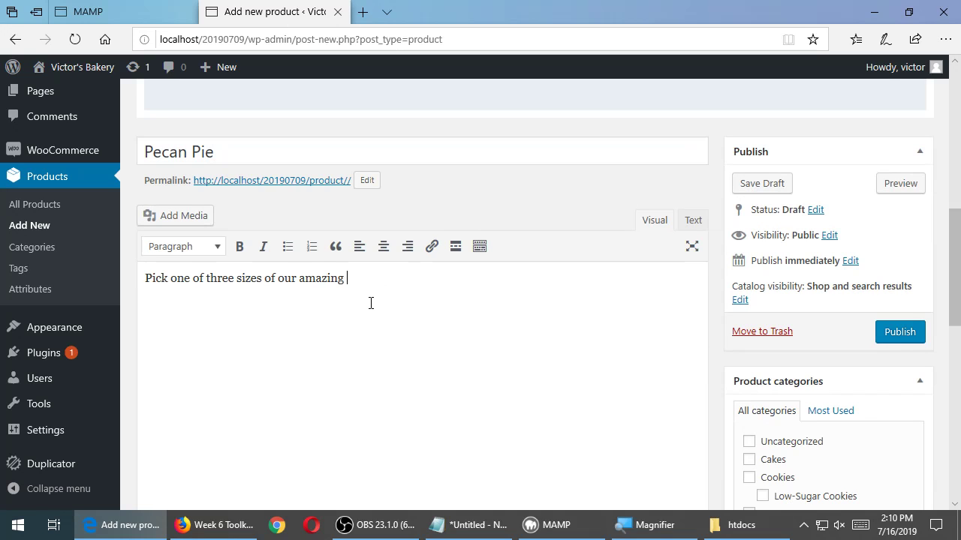
pyautogui.press('BackSpace')
pyautogui.press('BackSpace')
pyautogui.press('BackSpace')
pyautogui.press('BackSpace')
pyautogui.write('zing pie that takes you bac')
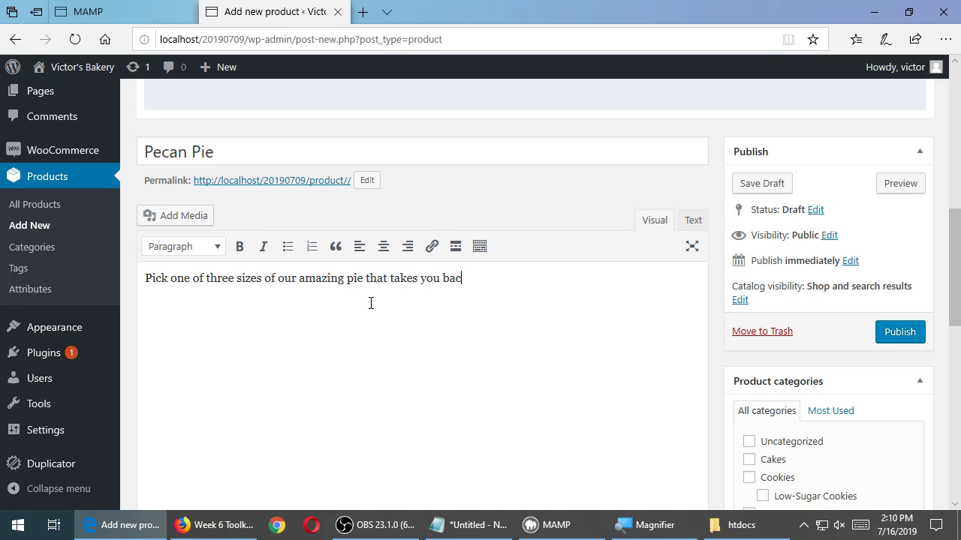
pyautogui.write("k to Grandma's kitchen.")
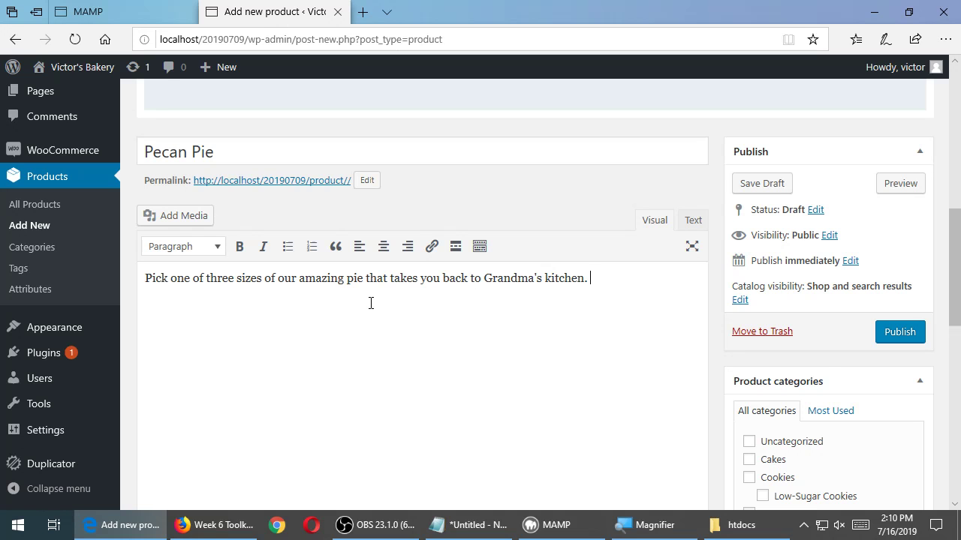
pyautogui.scroll(-1, 579, 239)
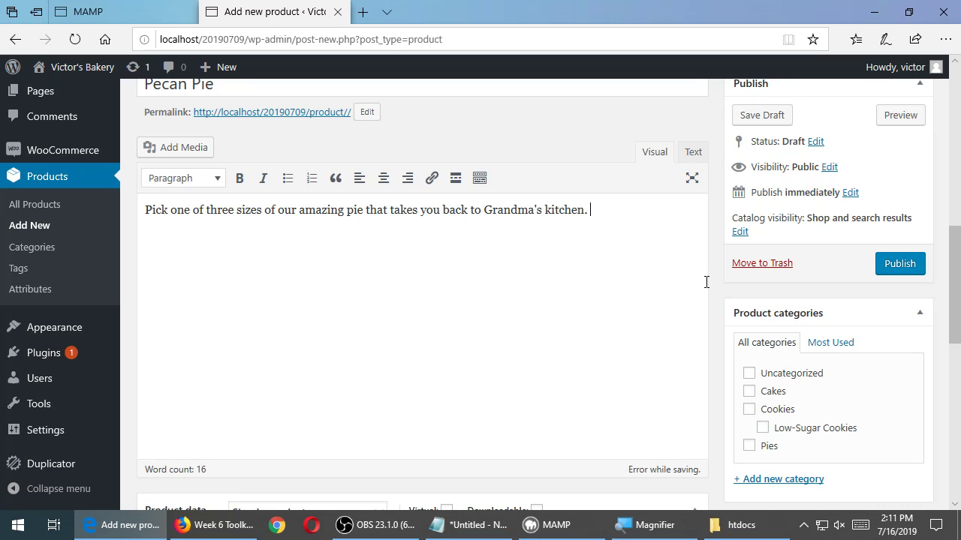
pyautogui.click(750, 446)
pyautogui.scroll(-4, 719, 419)
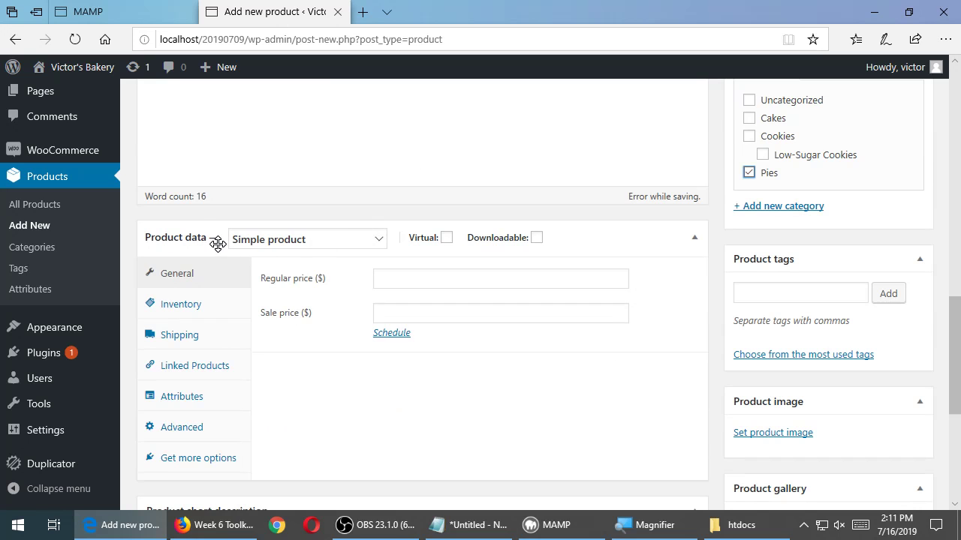
# Step: Set the Product data type to Variable product, after briefly switching back to Simple
pyautogui.click(328, 250)
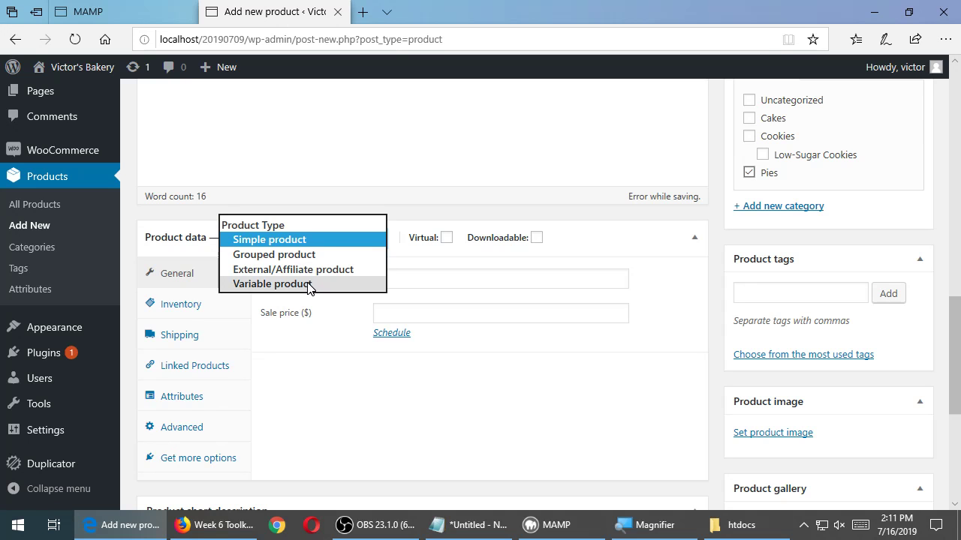
pyautogui.click(309, 285)
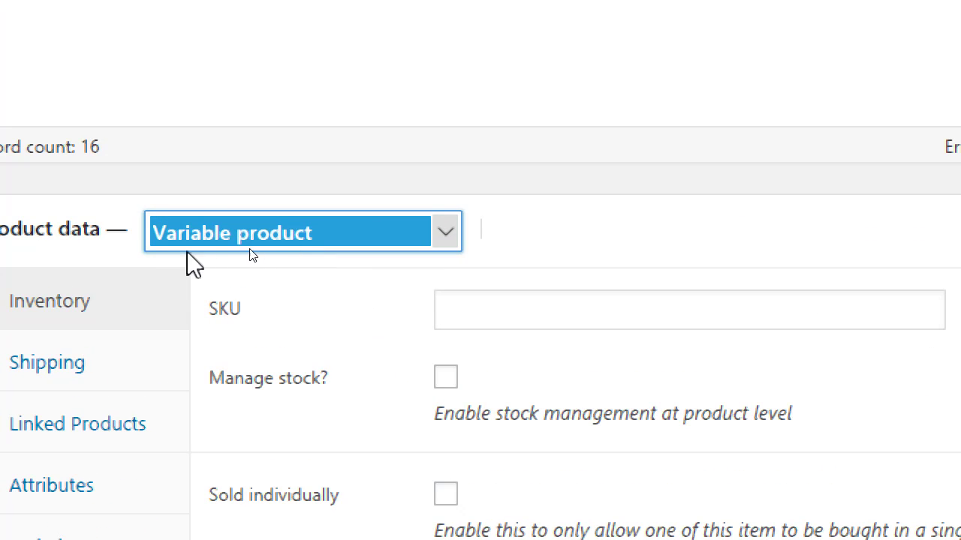
pyautogui.click(248, 248)
pyautogui.click(213, 146)
pyautogui.click(222, 231)
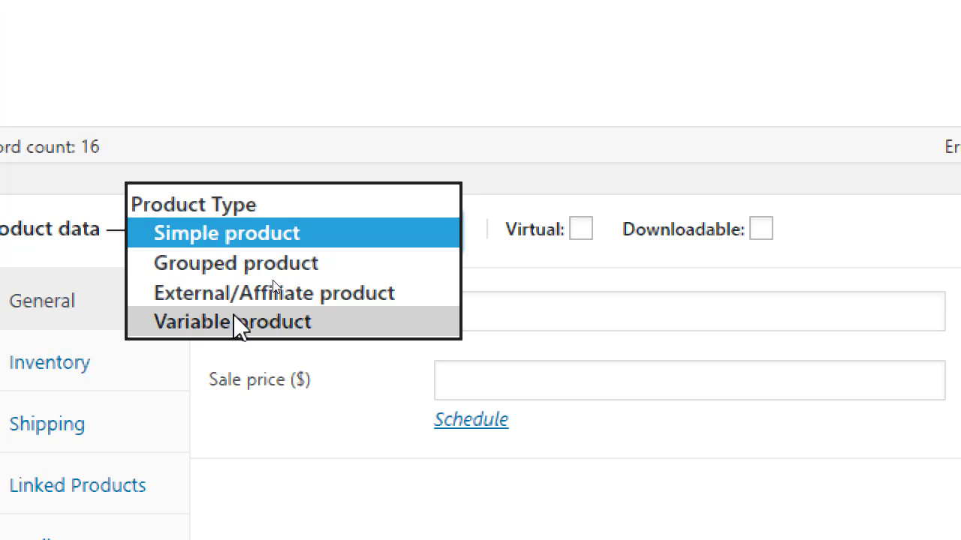
pyautogui.click(237, 323)
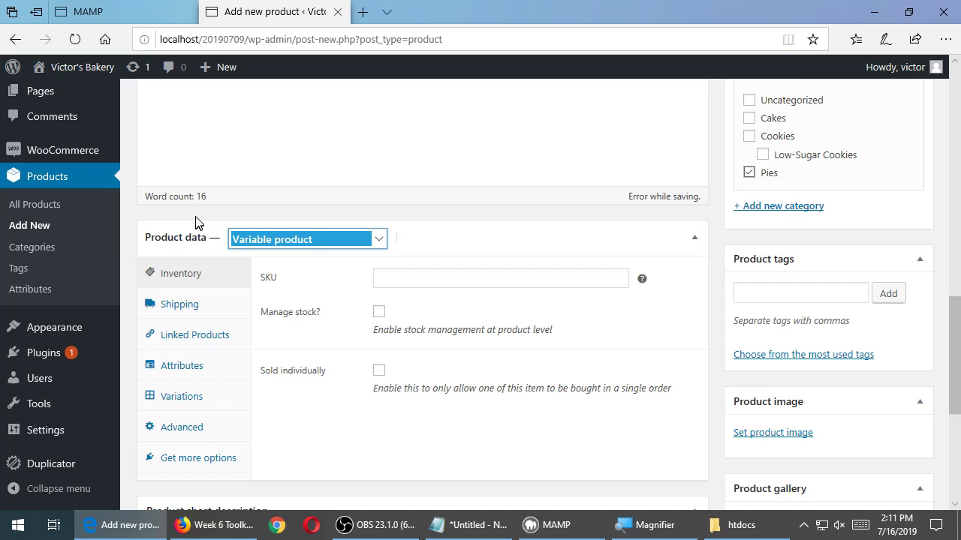
pyautogui.click(196, 222)
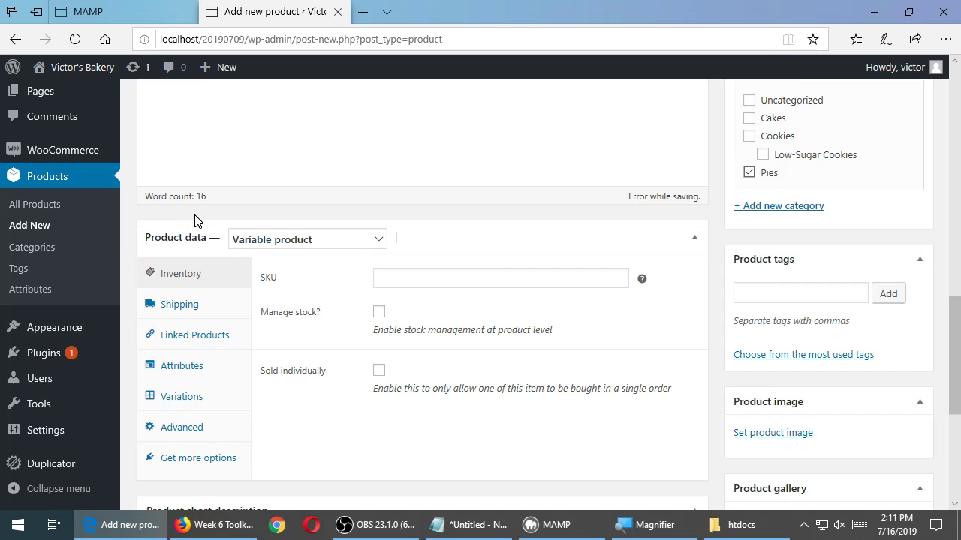
# Step: In Pecan Pie's Attributes tab, select the global Sizes attribute from the attribute dropdown
pyautogui.click(196, 370)
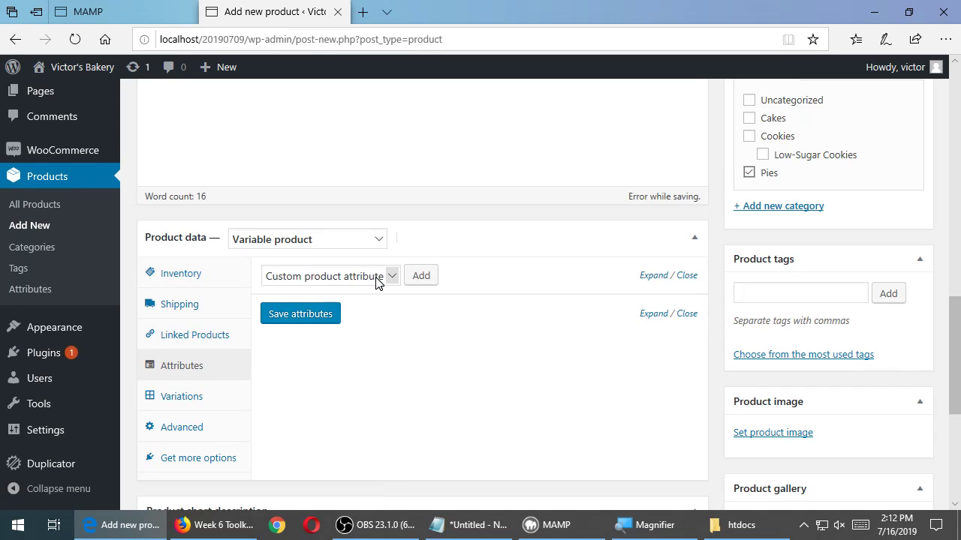
pyautogui.click(592, 193)
pyautogui.click(394, 277)
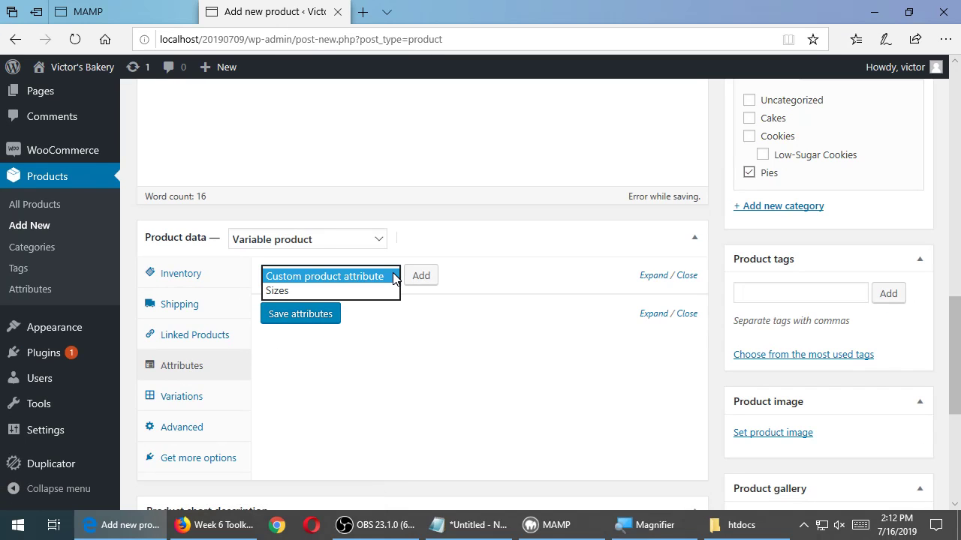
pyautogui.click(450, 237)
pyautogui.click(425, 238)
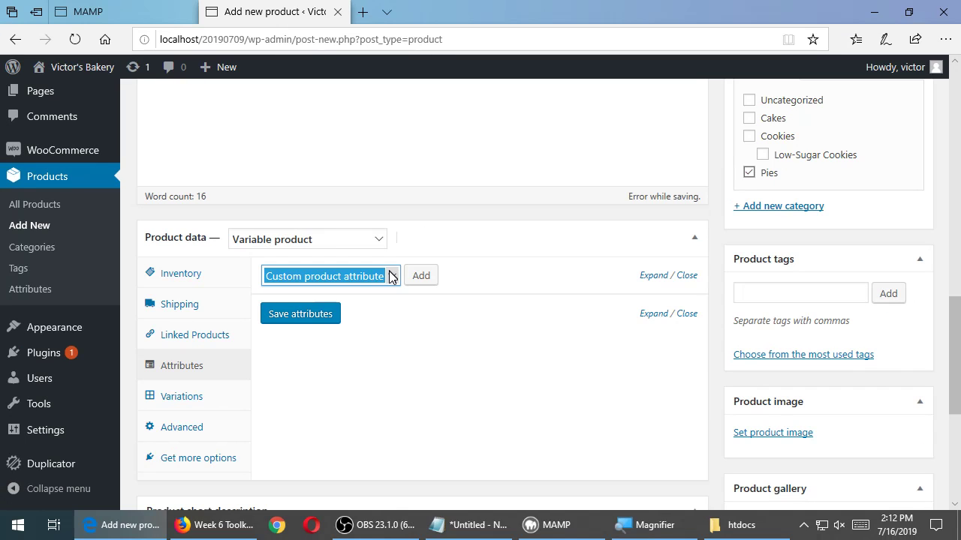
pyautogui.click(389, 277)
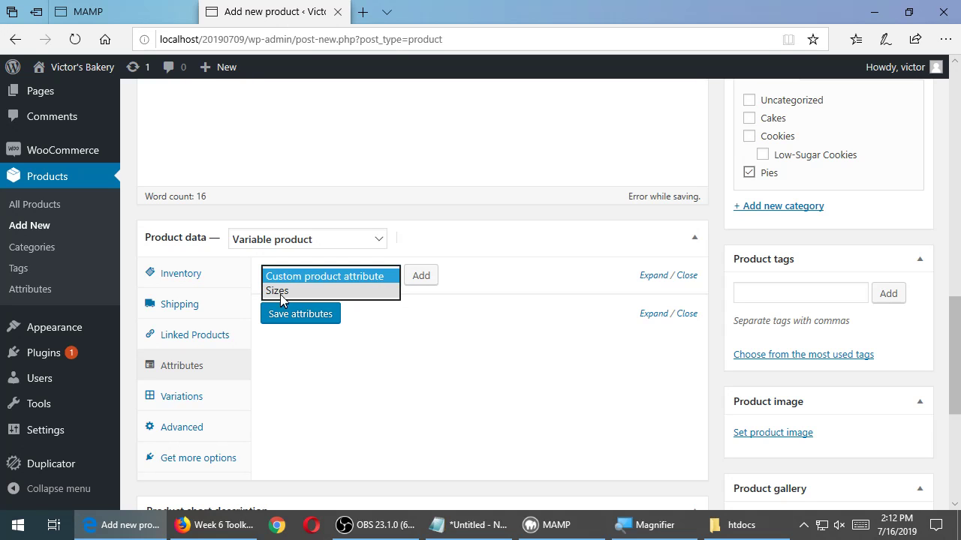
pyautogui.click(334, 278)
pyautogui.click(388, 278)
pyautogui.click(293, 292)
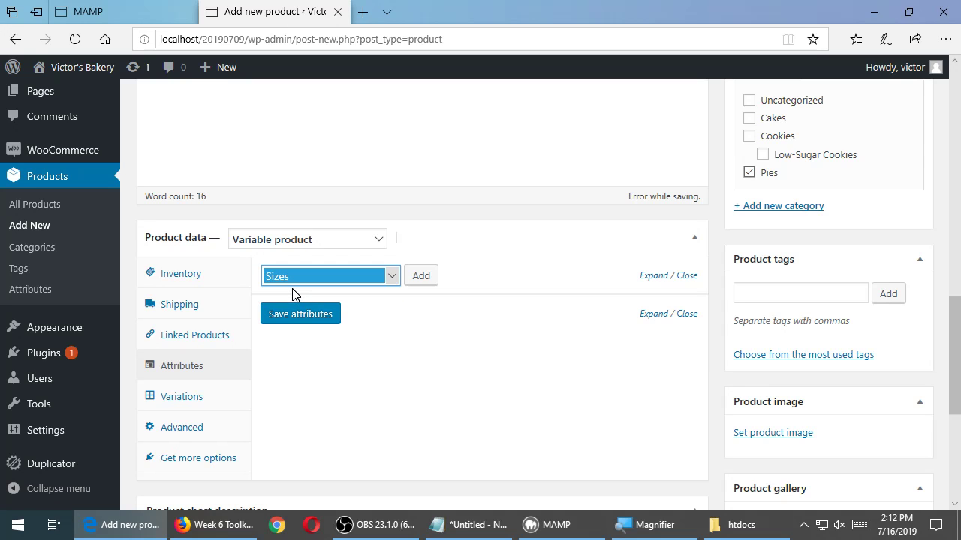
# Step: Add Sizes to Pecan Pie and tick 'Used for variations'
pyautogui.click(418, 279)
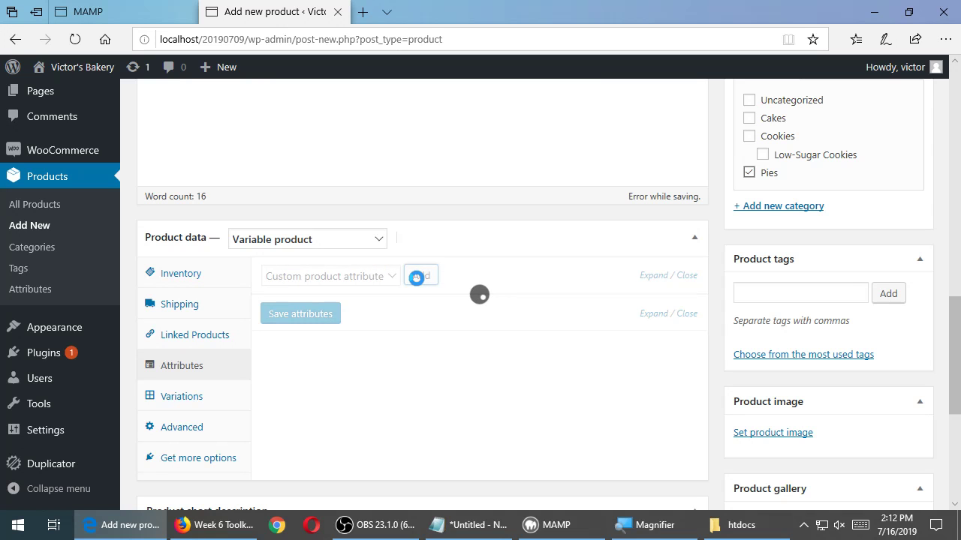
pyautogui.scroll(-1, 521, 278)
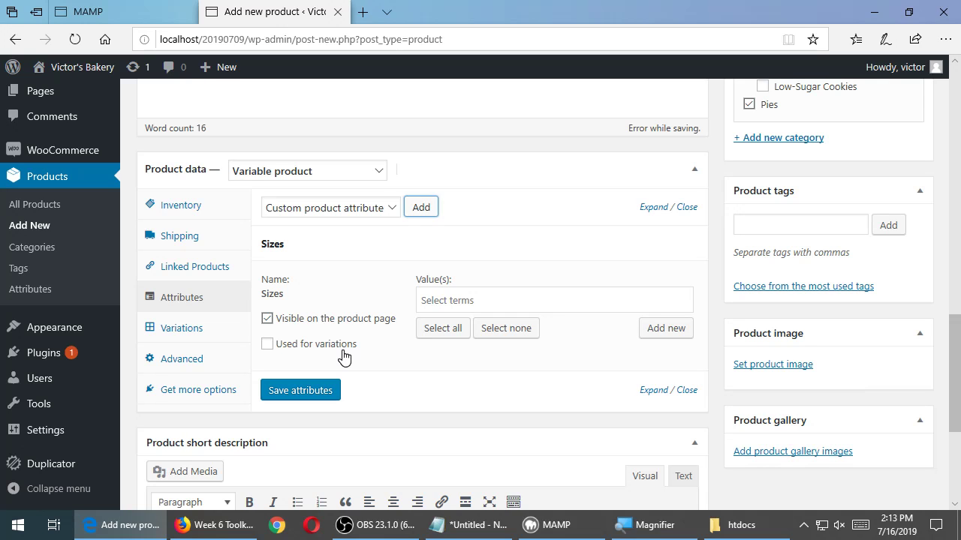
pyautogui.click(342, 350)
# Step: Try adding Large, Medium and then all sizes as values, and clear them again
pyautogui.click(455, 301)
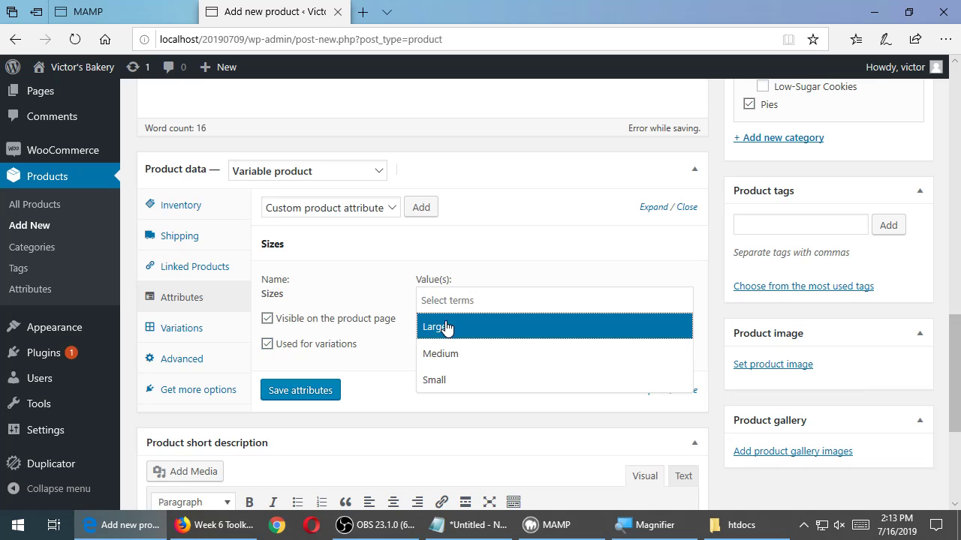
pyautogui.click(446, 327)
pyautogui.click(483, 302)
pyautogui.click(460, 354)
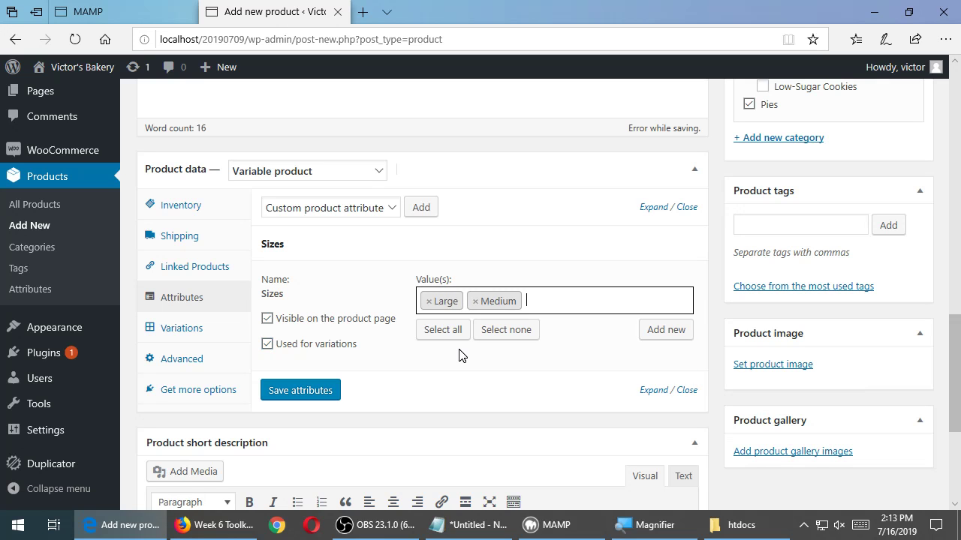
pyautogui.click(474, 301)
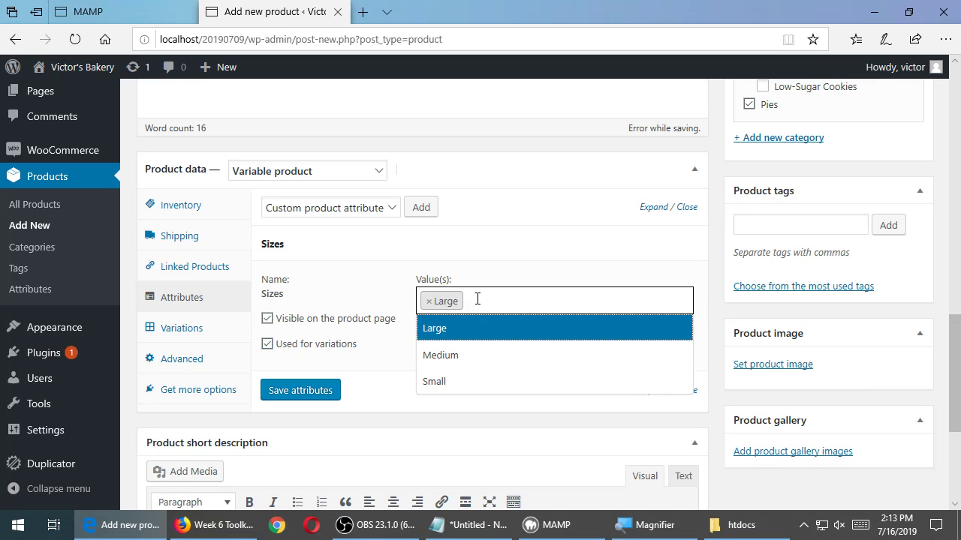
pyautogui.click(425, 304)
pyautogui.click(425, 303)
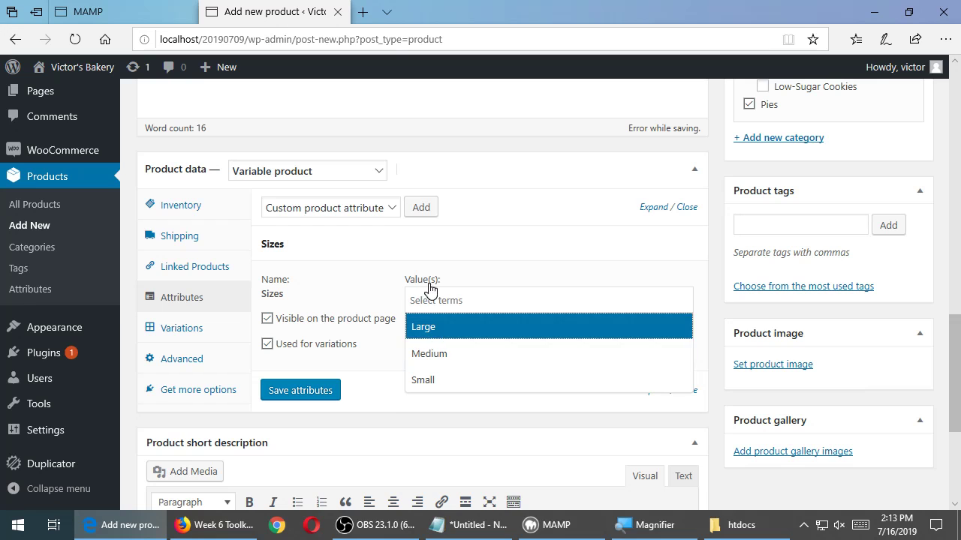
pyautogui.click(432, 292)
pyautogui.click(451, 332)
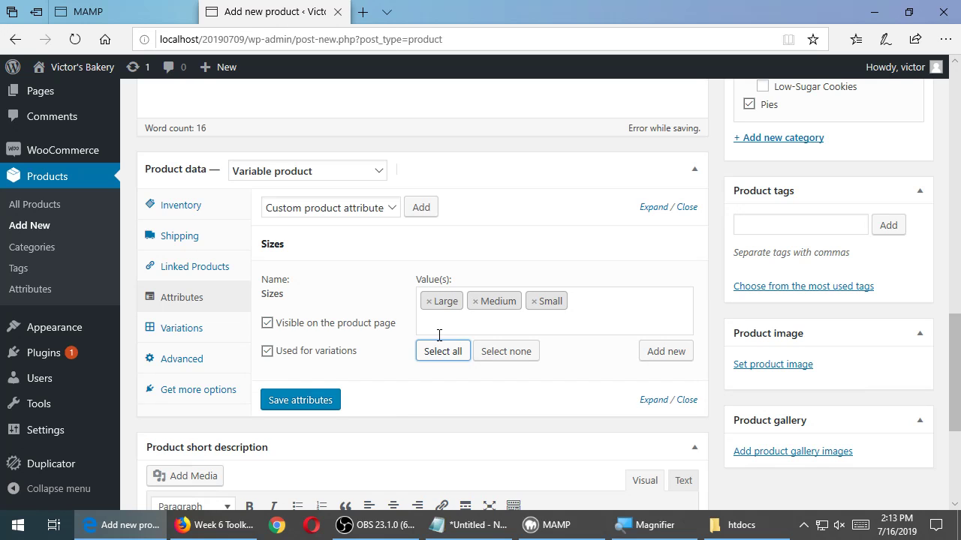
pyautogui.click(497, 352)
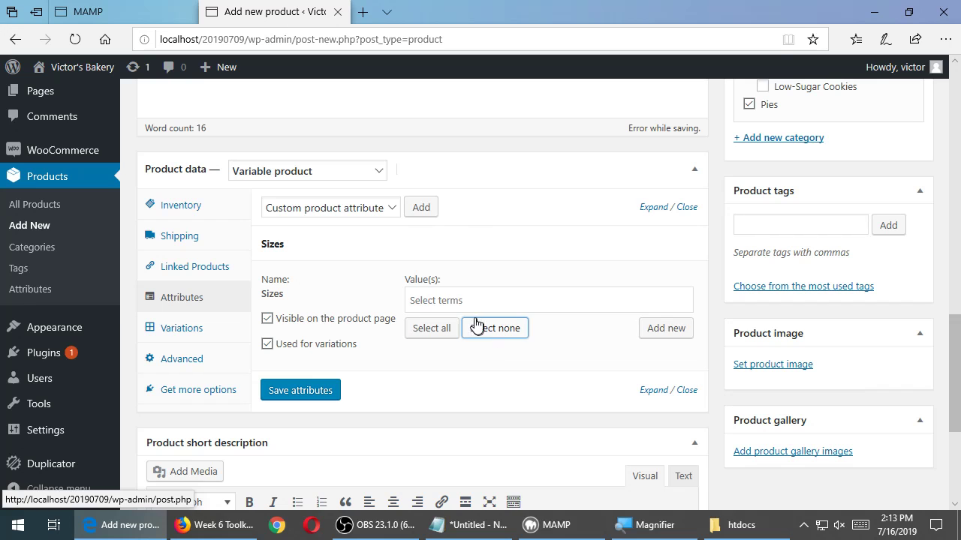
# Step: Add Medium and Small, then select all so Sizes holds Large, Medium and Small
pyautogui.click(454, 302)
pyautogui.click(444, 352)
pyautogui.click(492, 302)
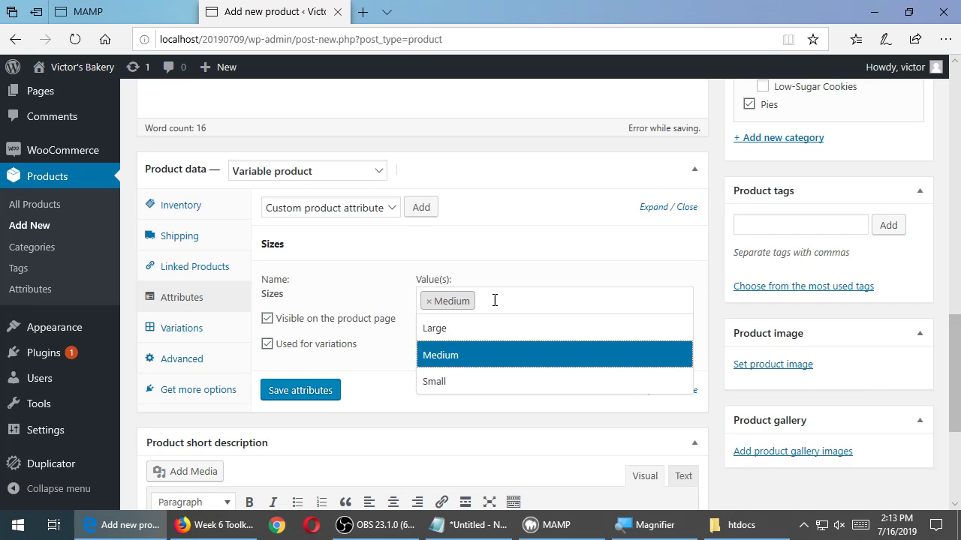
pyautogui.click(456, 382)
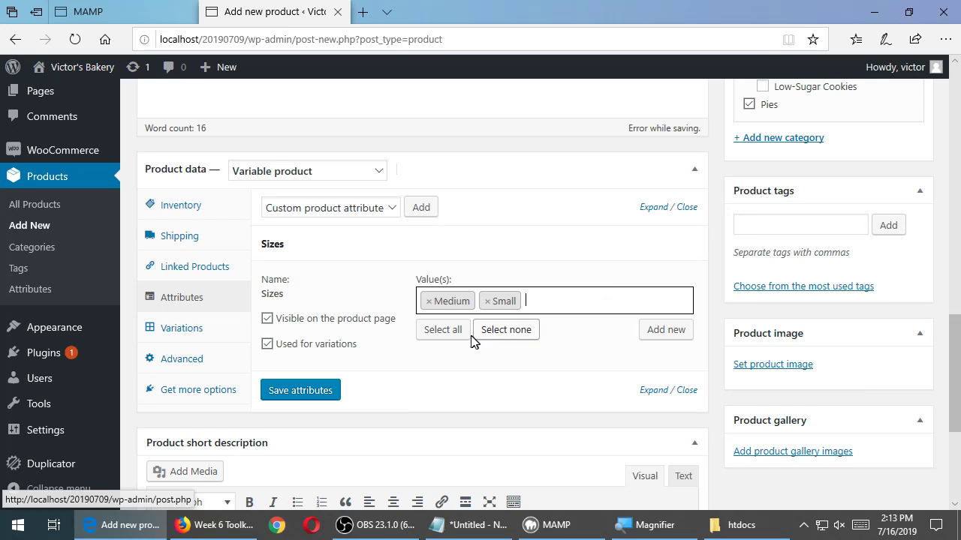
pyautogui.click(435, 330)
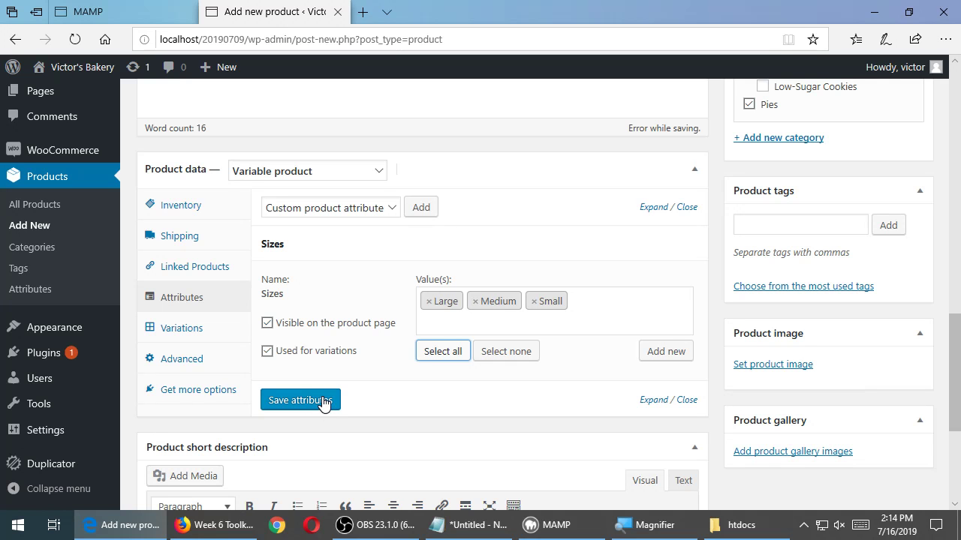
# Step: Save attributes and expand the Sizes row to confirm Large, Medium and Small
pyautogui.scroll(6, 321, 397)
pyautogui.scroll(-2, 864, 368)
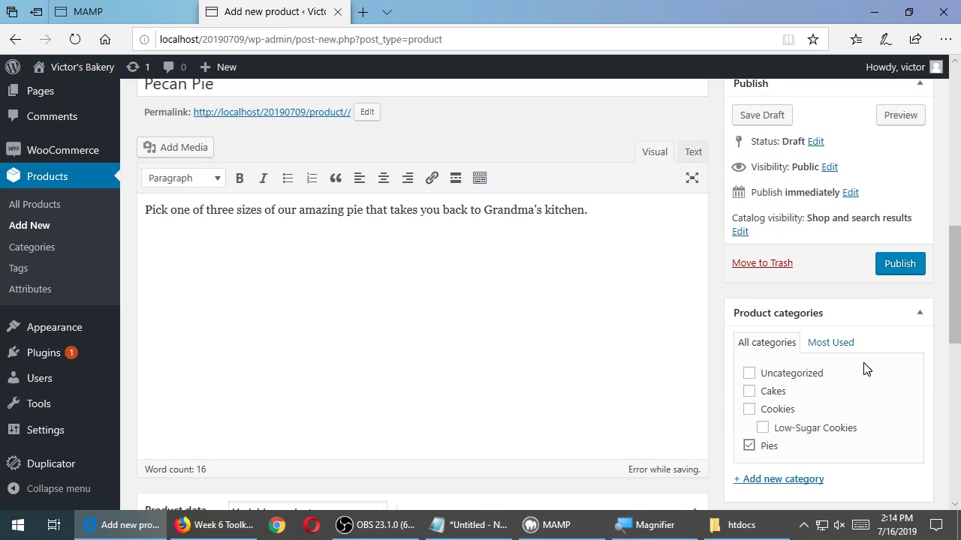
pyautogui.scroll(-4, 865, 367)
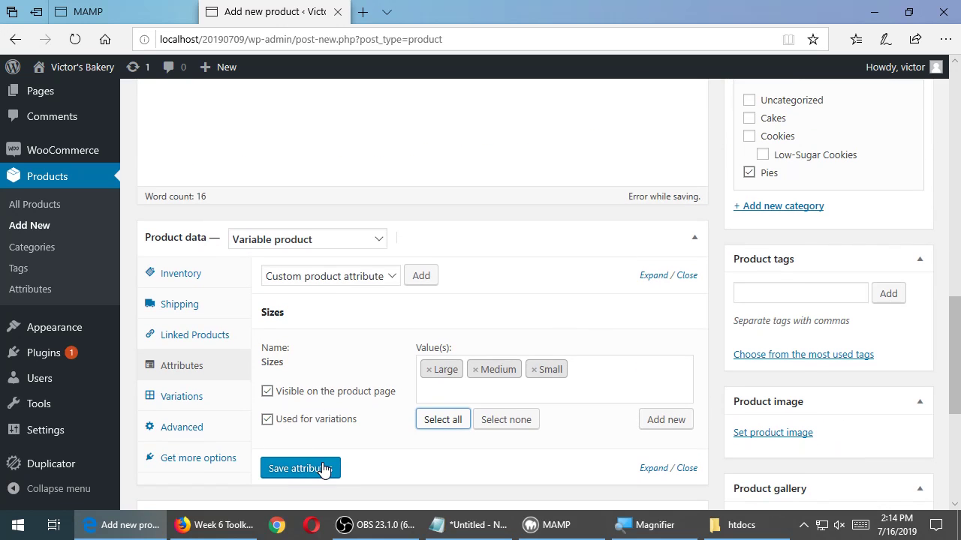
pyautogui.click(323, 468)
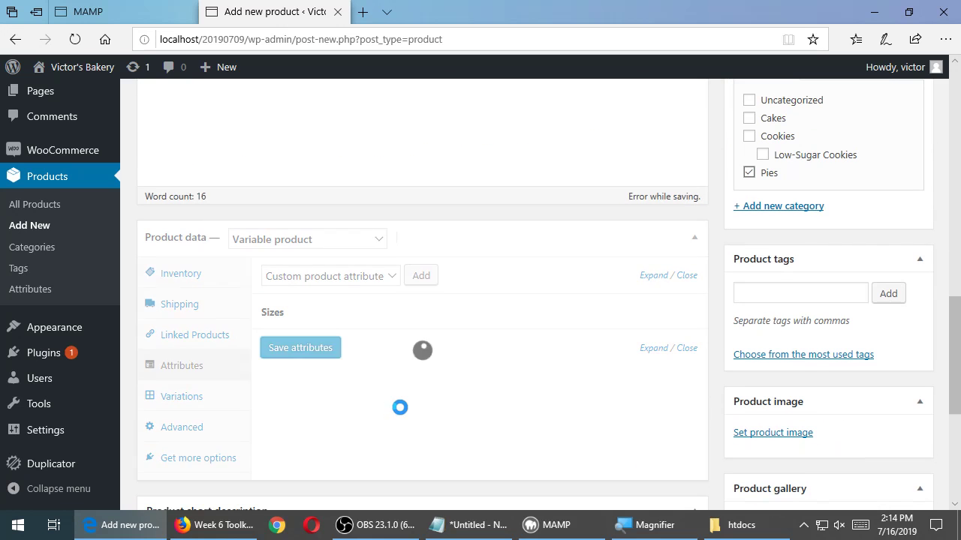
pyautogui.scroll(-1, 400, 414)
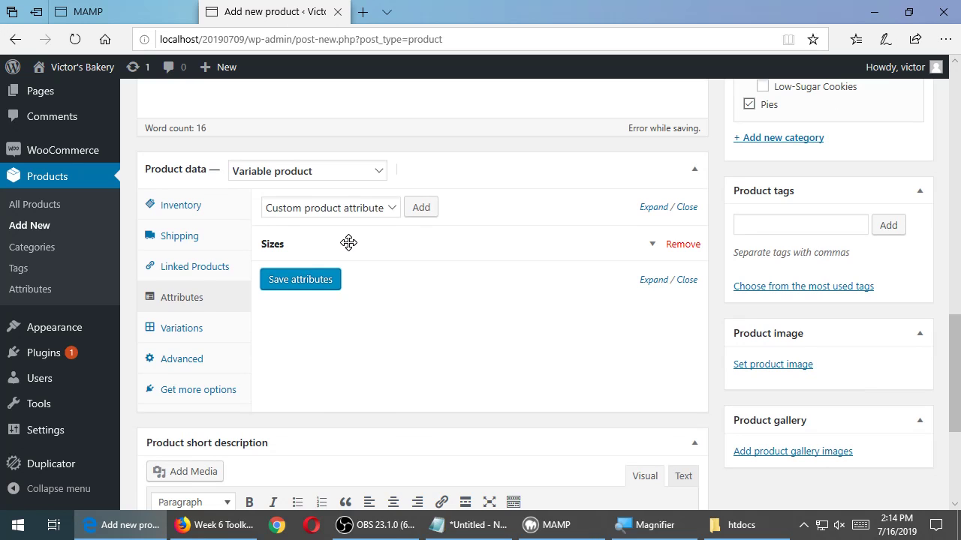
pyautogui.click(653, 247)
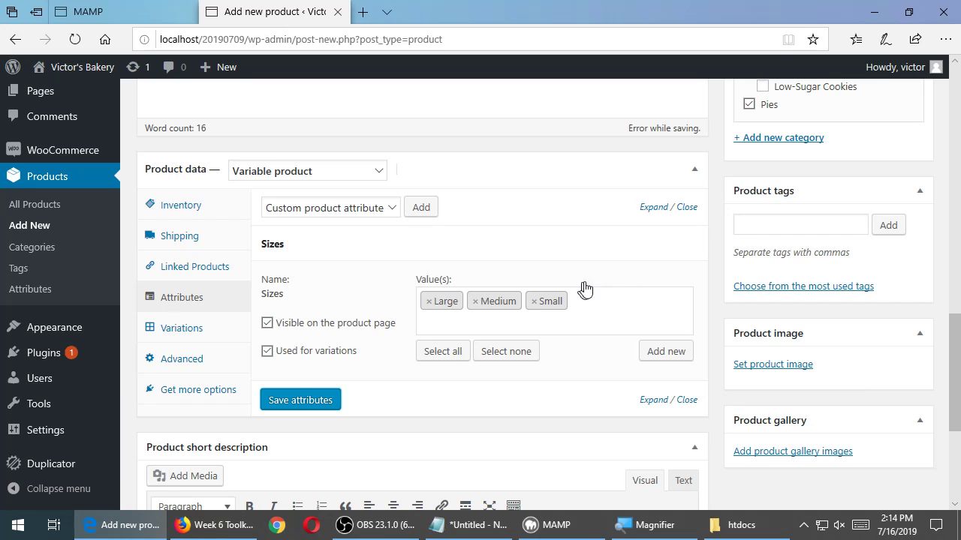
pyautogui.click(653, 248)
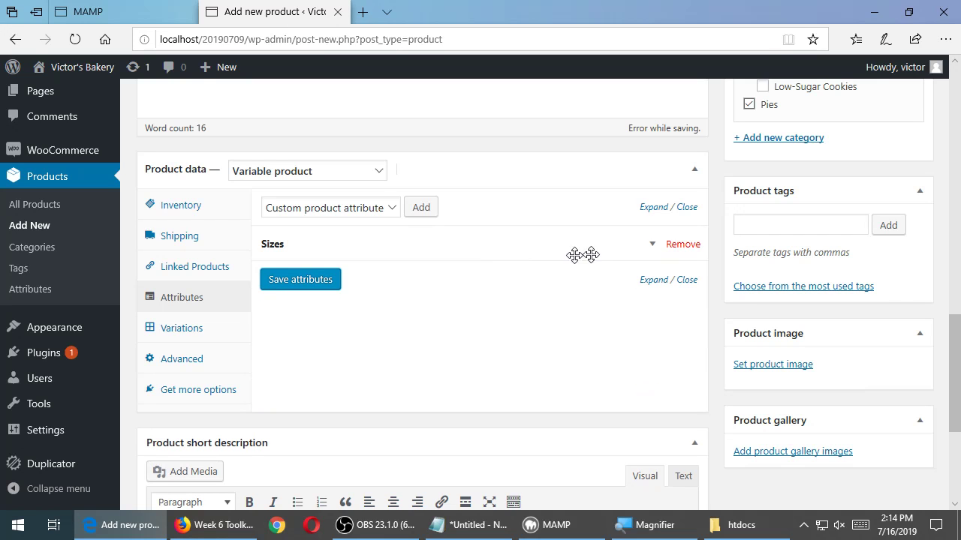
# Step: In the Variations tab, choose 'Create variations from all attributes' from the action list
pyautogui.click(195, 339)
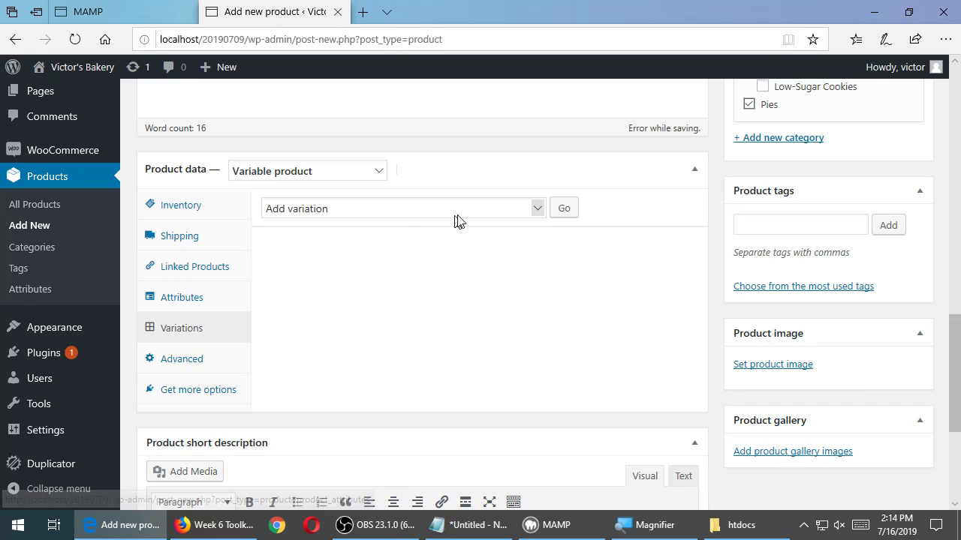
pyautogui.click(537, 209)
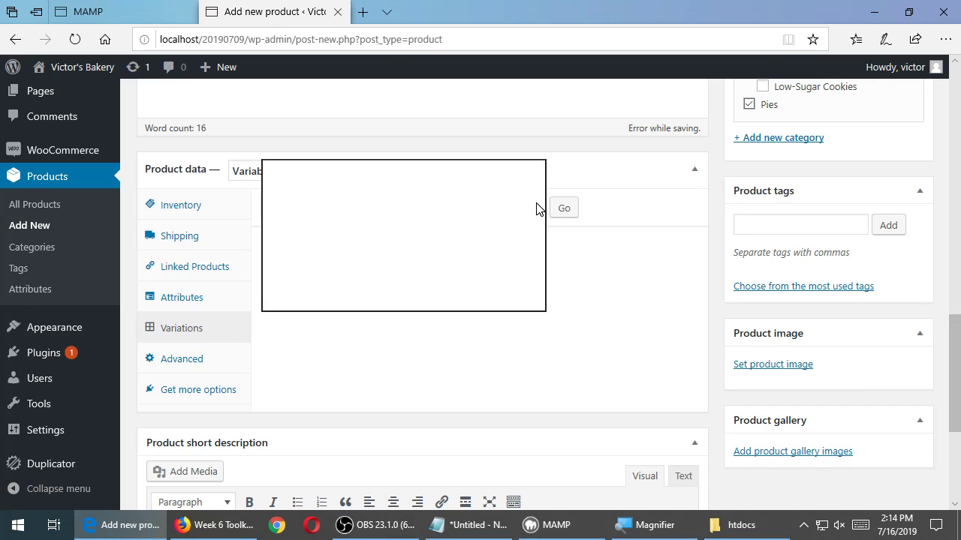
pyautogui.click(617, 167)
pyautogui.click(595, 166)
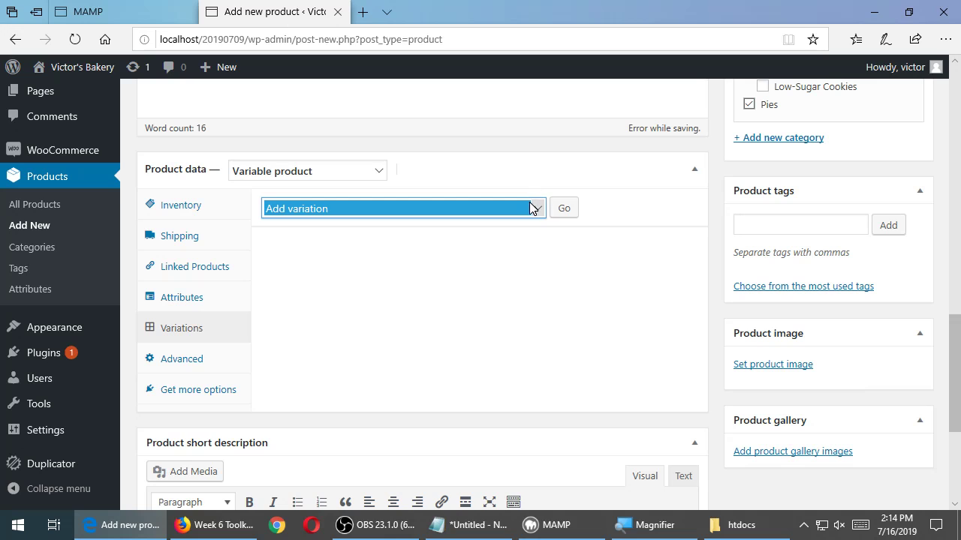
pyautogui.click(537, 209)
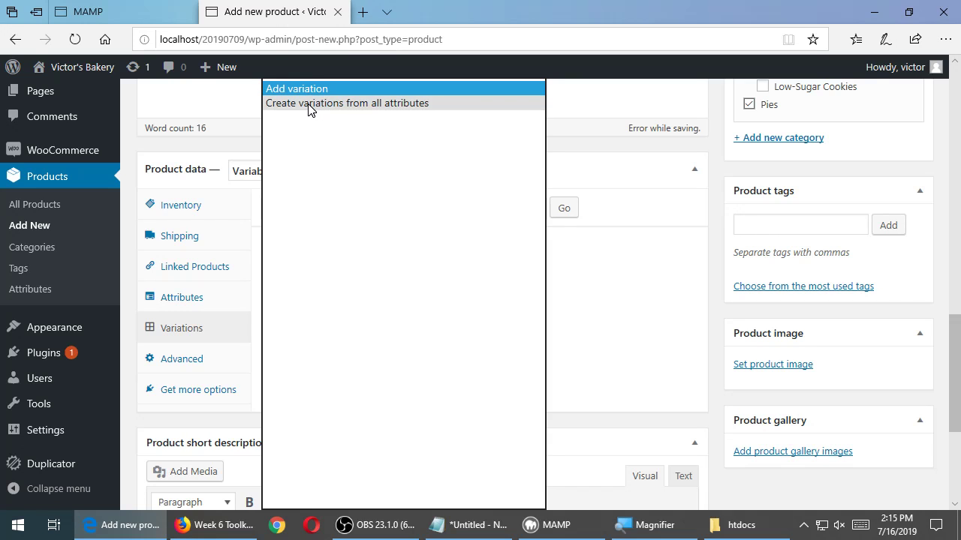
pyautogui.click(309, 105)
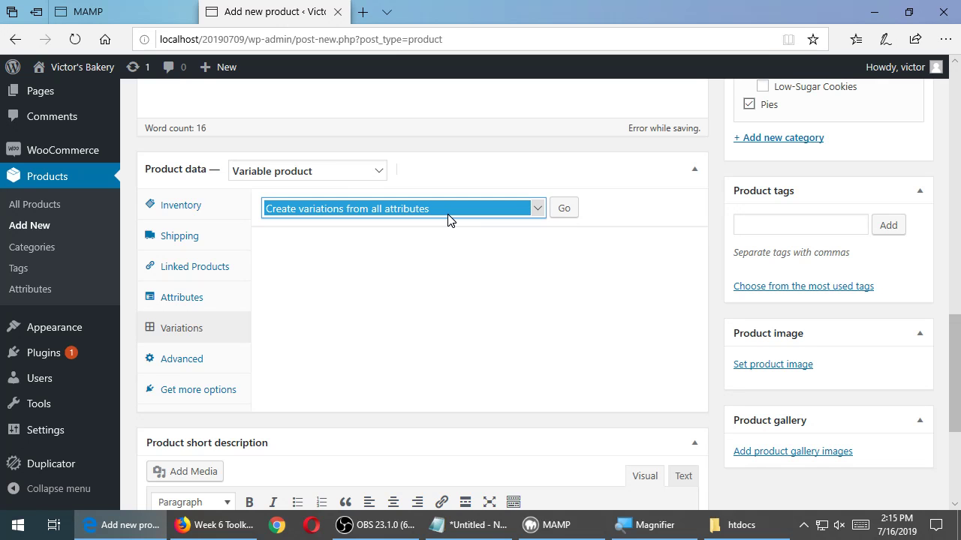
# Step: Generate variations #23 Large, #24 Medium and #25 Small, then inspect #23 Large
pyautogui.click(564, 210)
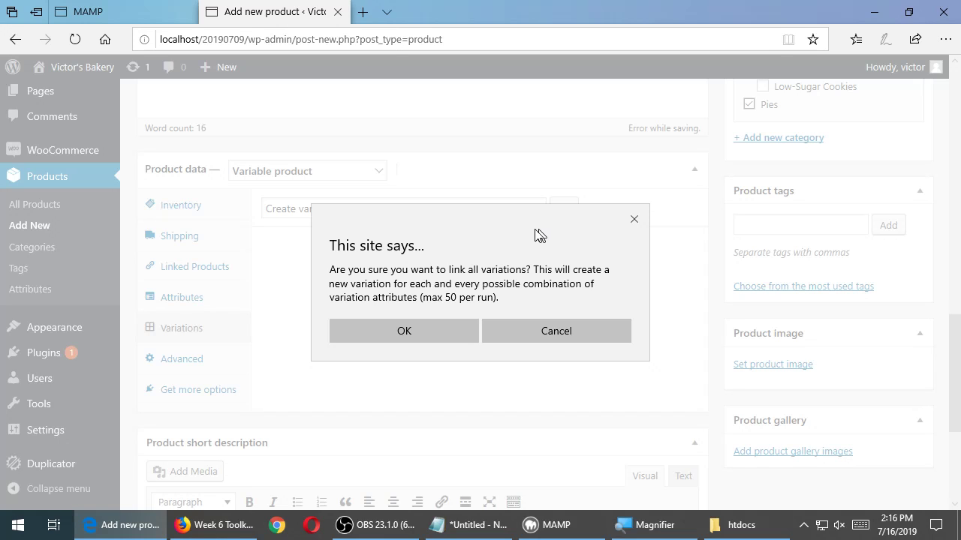
pyautogui.click(413, 330)
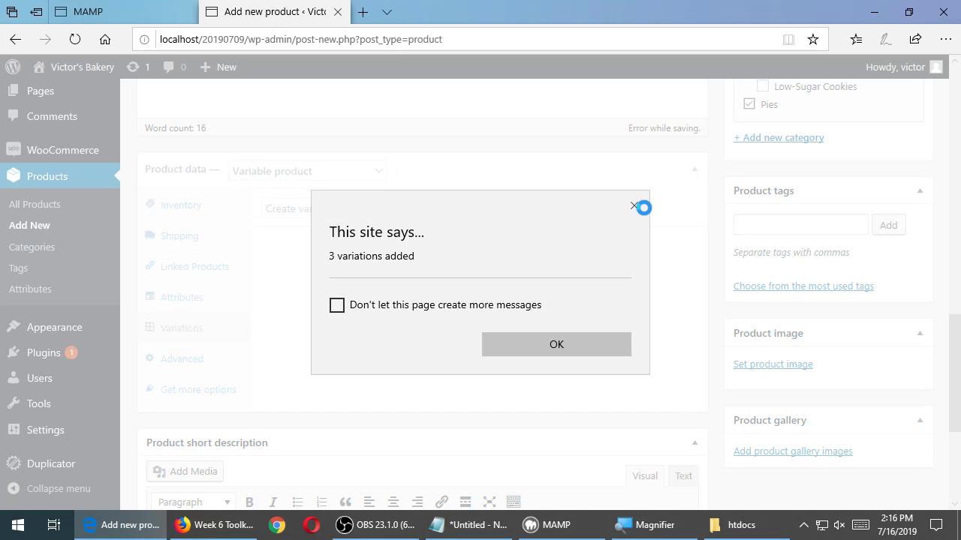
pyautogui.click(553, 343)
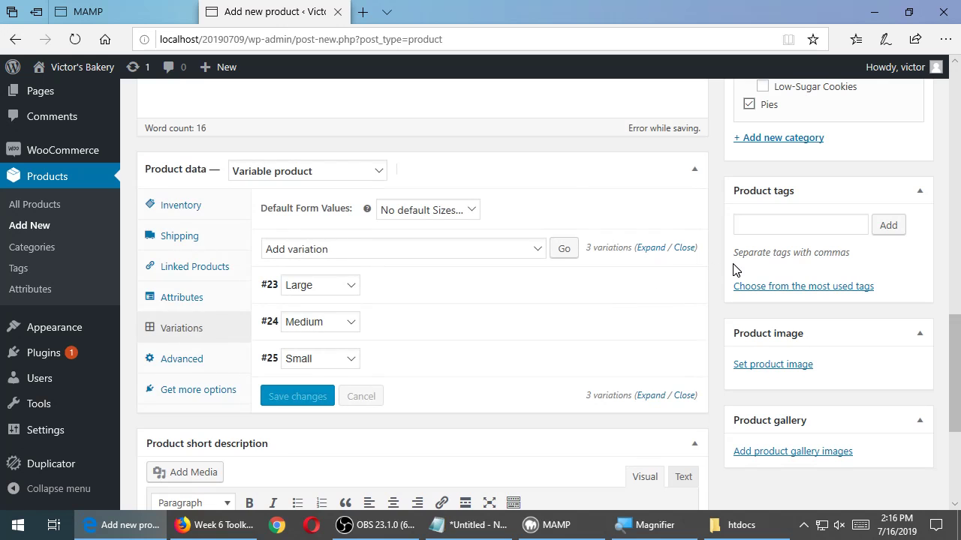
pyautogui.scroll(-1, 728, 261)
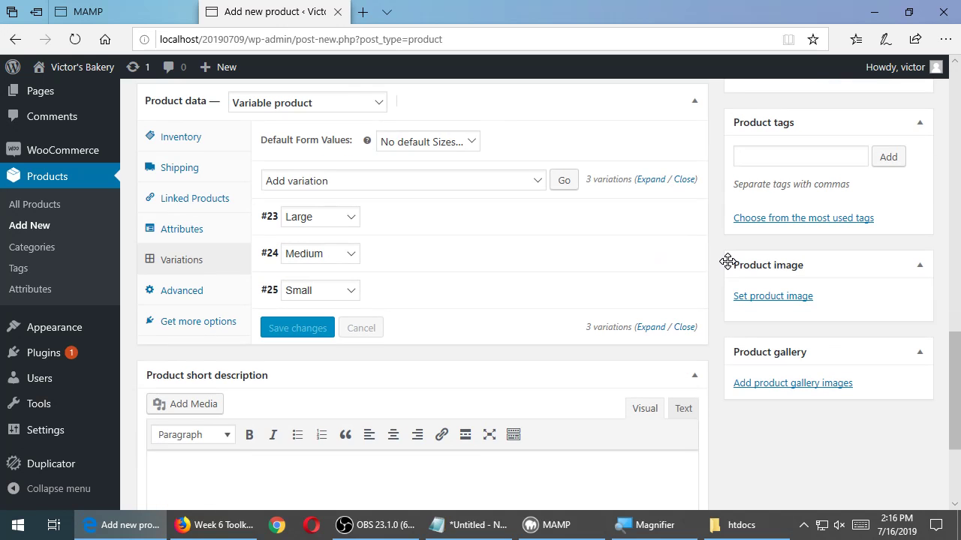
pyautogui.click(461, 223)
pyautogui.click(462, 223)
pyautogui.click(461, 223)
pyautogui.click(461, 223)
# Step: Enter regular prices of 7 for Small, 10 for Medium and 15 for Large
pyautogui.click(395, 300)
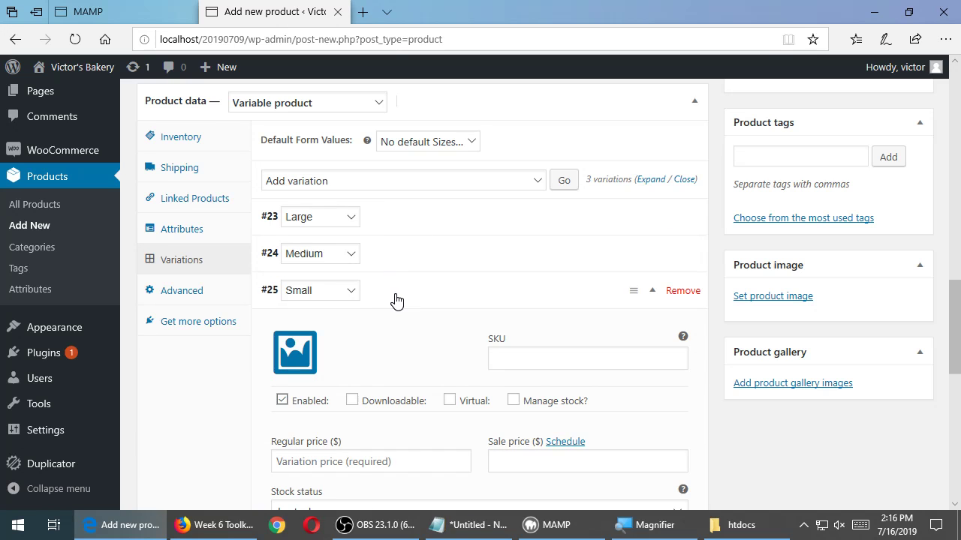
pyautogui.scroll(-2, 397, 300)
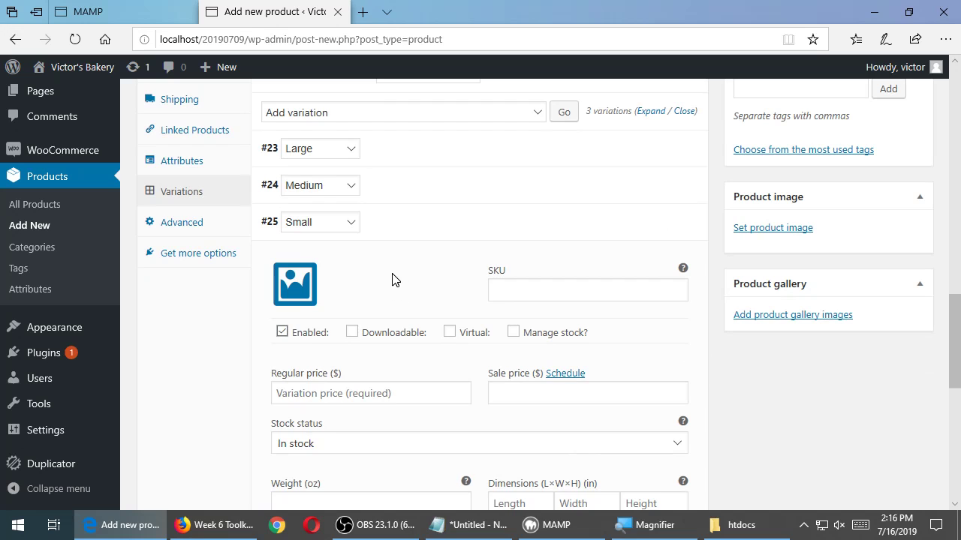
pyautogui.click(331, 392)
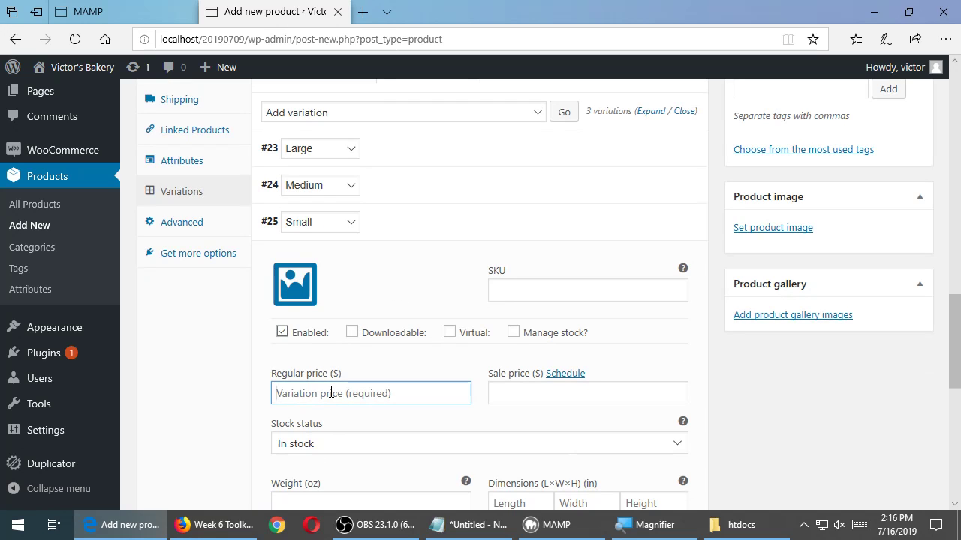
pyautogui.write('7')
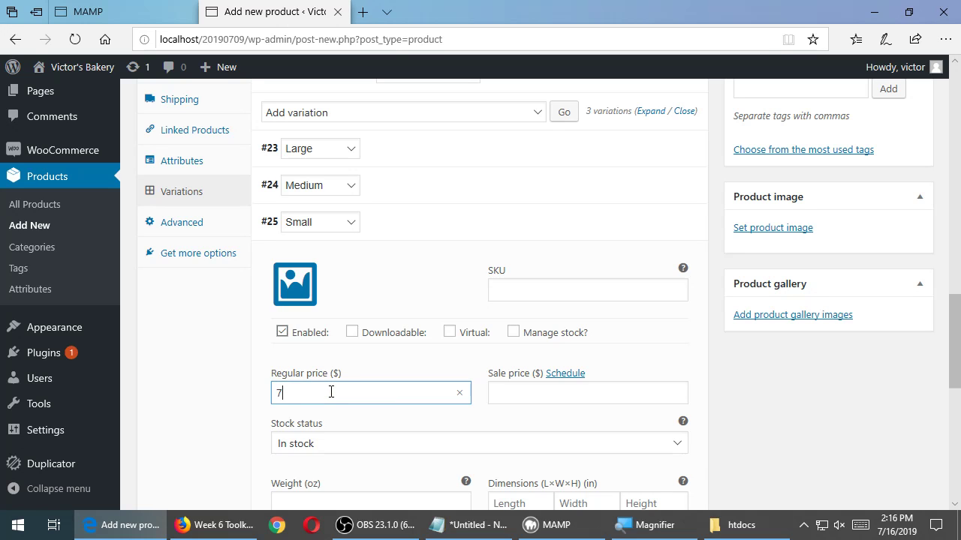
pyautogui.click(423, 239)
pyautogui.click(422, 195)
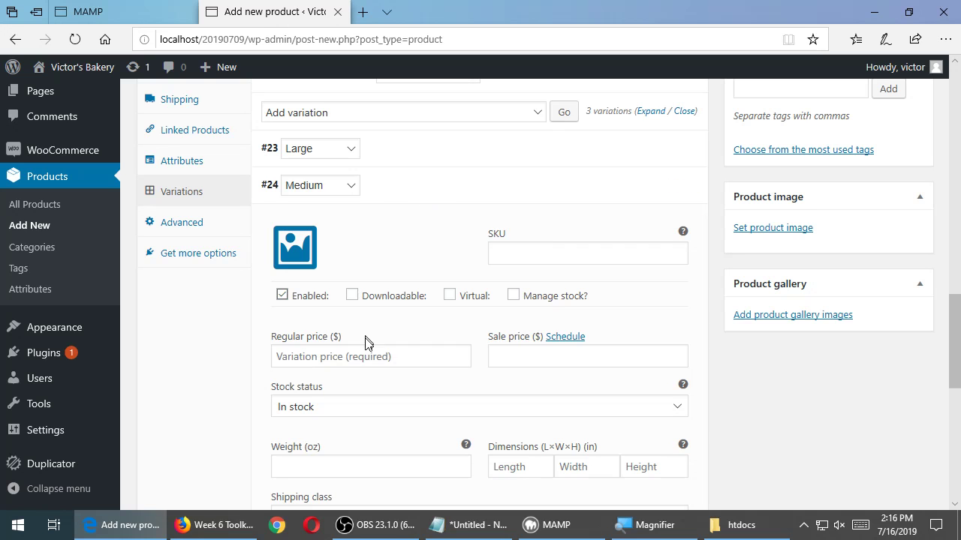
pyautogui.click(358, 358)
pyautogui.write('10')
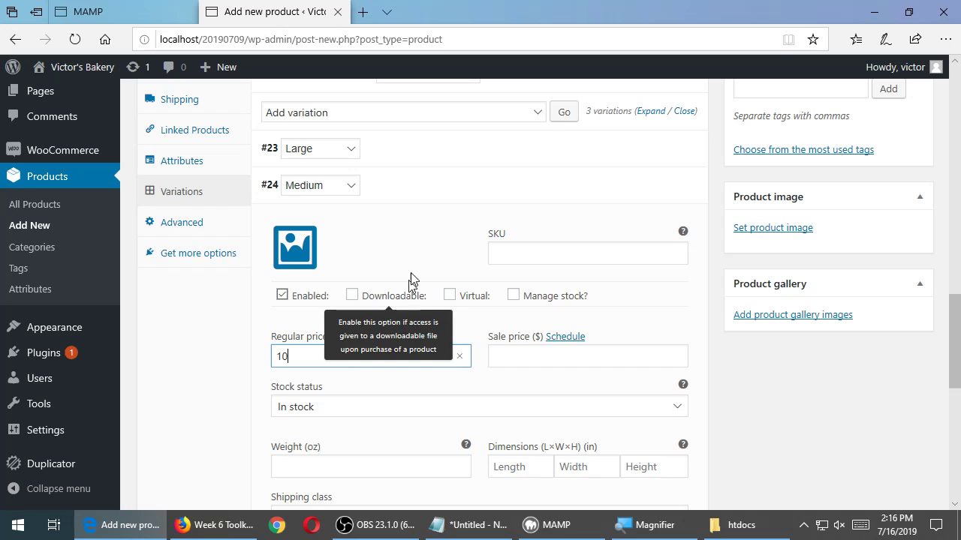
pyautogui.click(440, 193)
pyautogui.click(440, 154)
pyautogui.click(369, 319)
pyautogui.write('15')
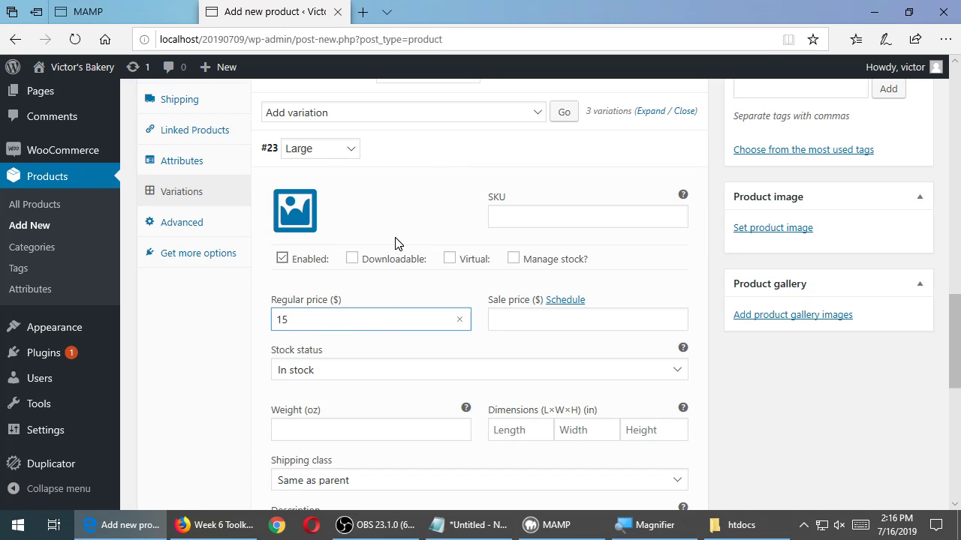
pyautogui.click(425, 159)
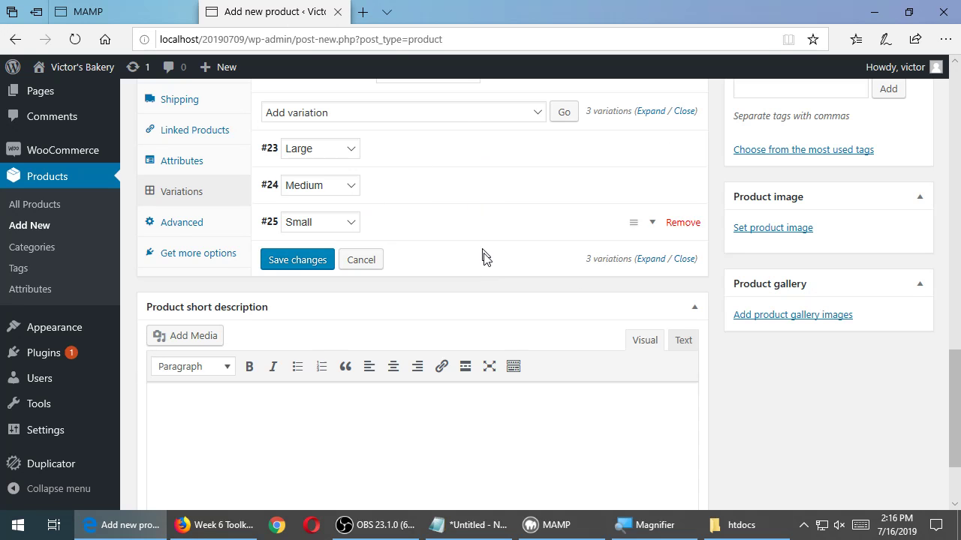
# Step: Check variation #25 Small, then drag the rows into Small, Medium, Large order
pyautogui.click(433, 228)
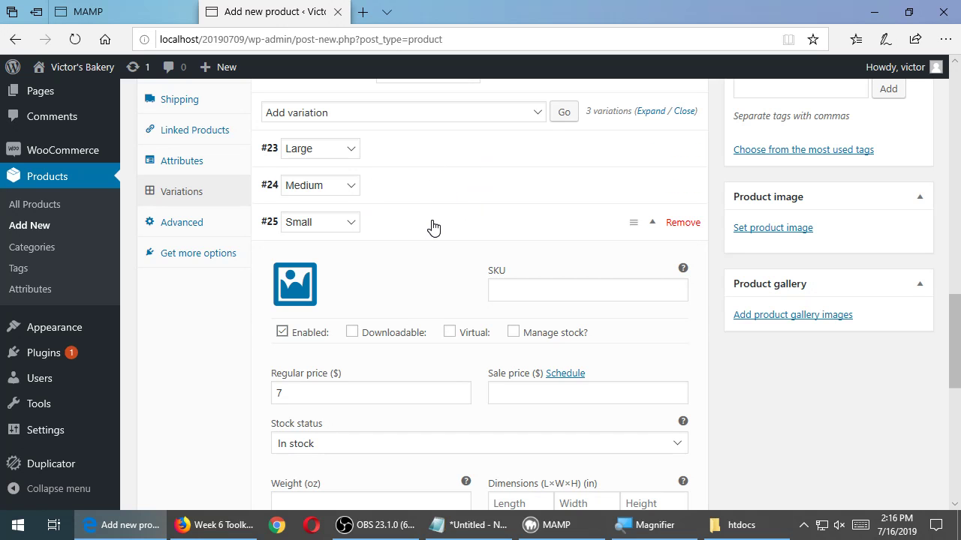
pyautogui.click(432, 225)
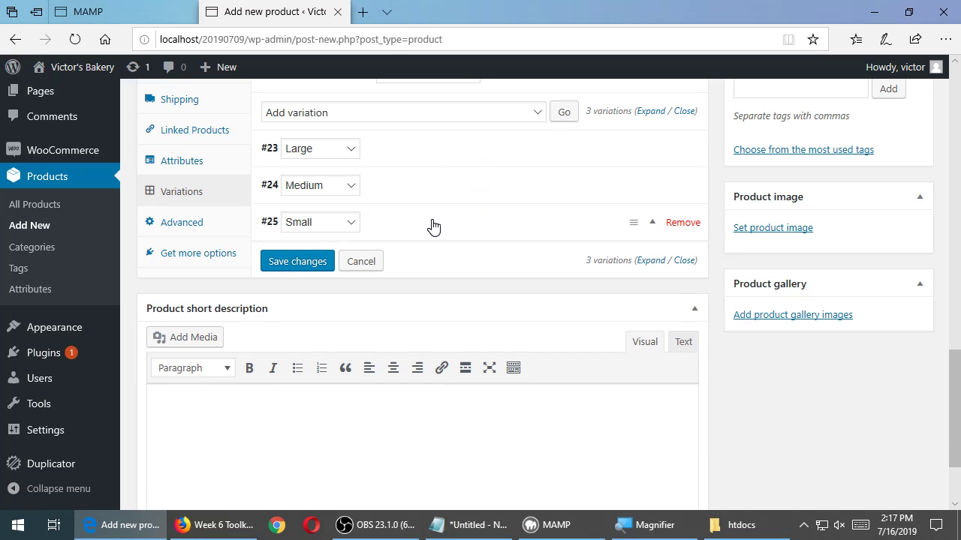
pyautogui.click(432, 226)
pyautogui.click(432, 226)
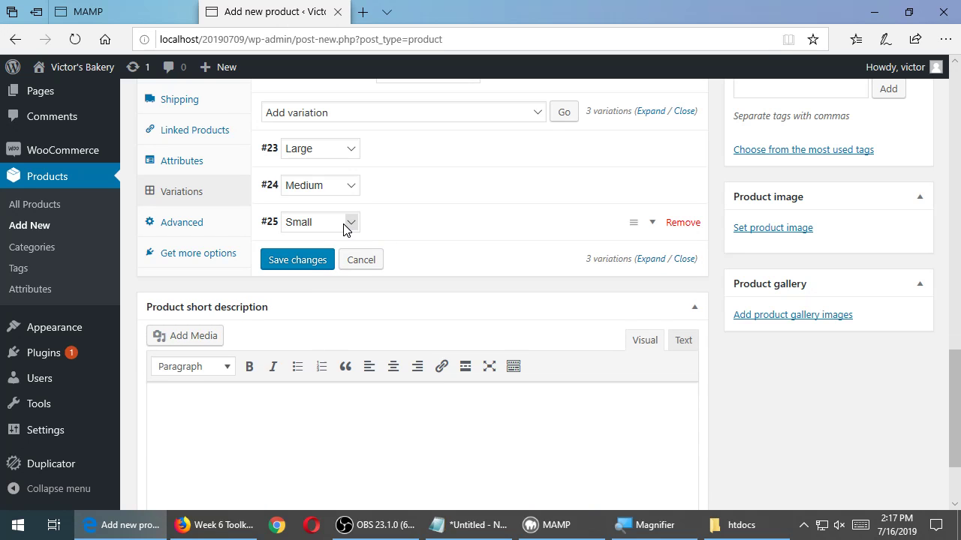
pyautogui.click(347, 223)
pyautogui.click(452, 225)
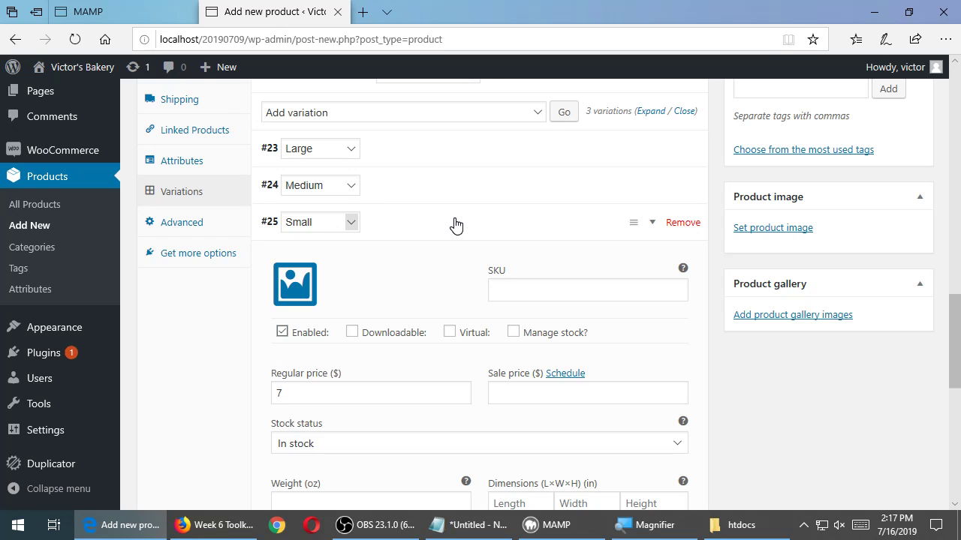
pyautogui.click(455, 224)
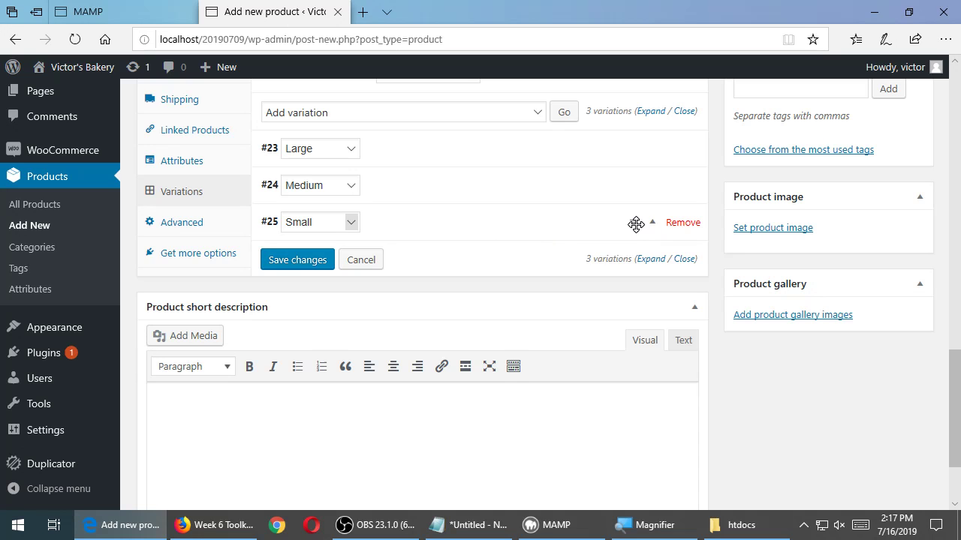
pyautogui.moveTo(635, 223); pyautogui.dragTo(633, 144)
pyautogui.moveTo(632, 220); pyautogui.dragTo(634, 176)
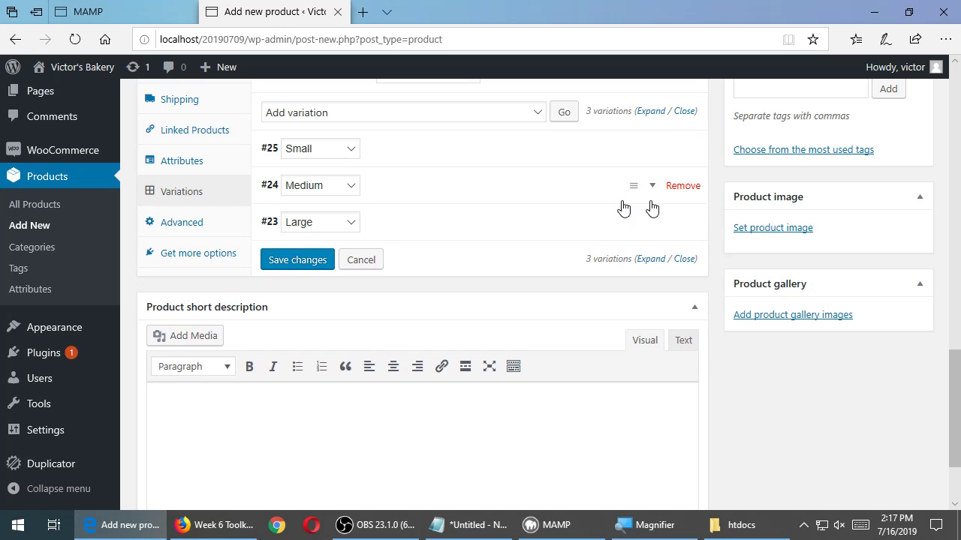
pyautogui.click(418, 225)
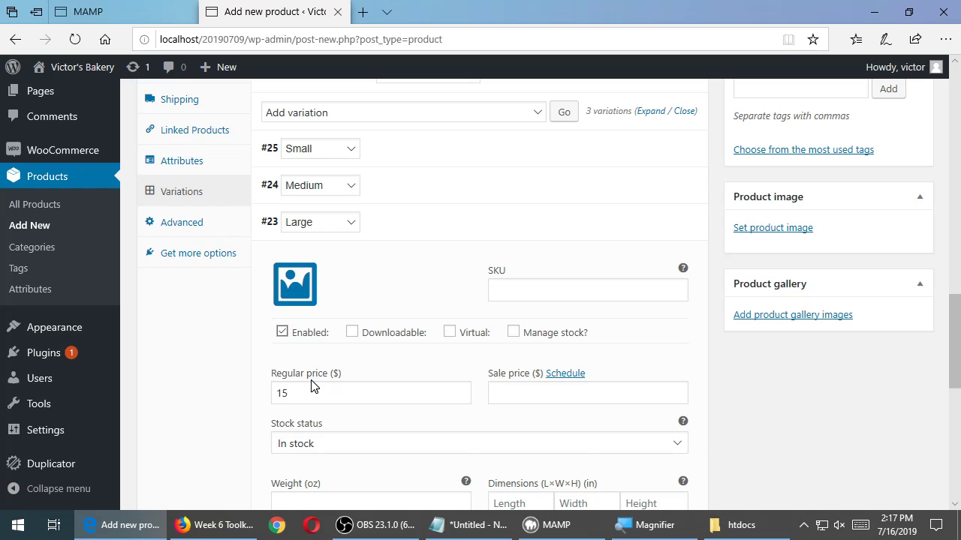
pyautogui.scroll(-1, 345, 375)
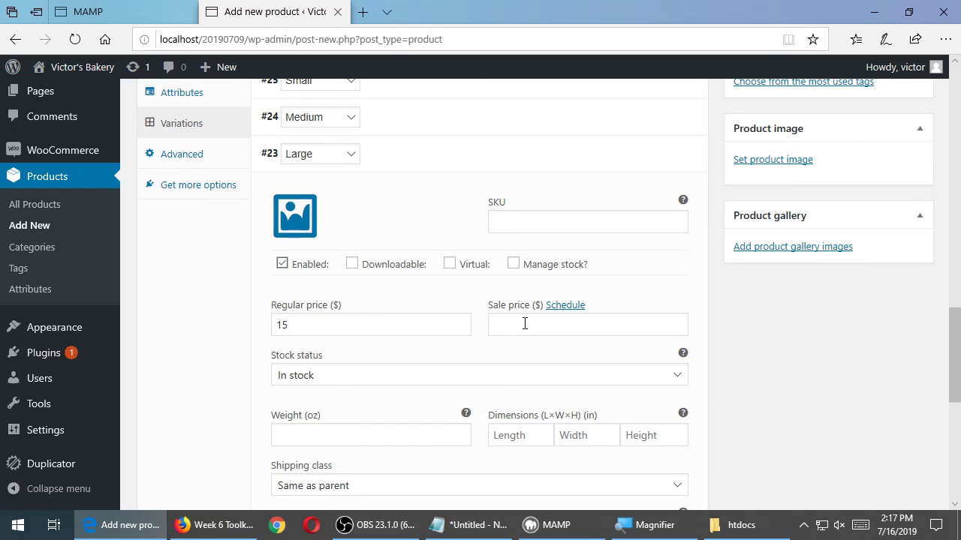
pyautogui.click(680, 375)
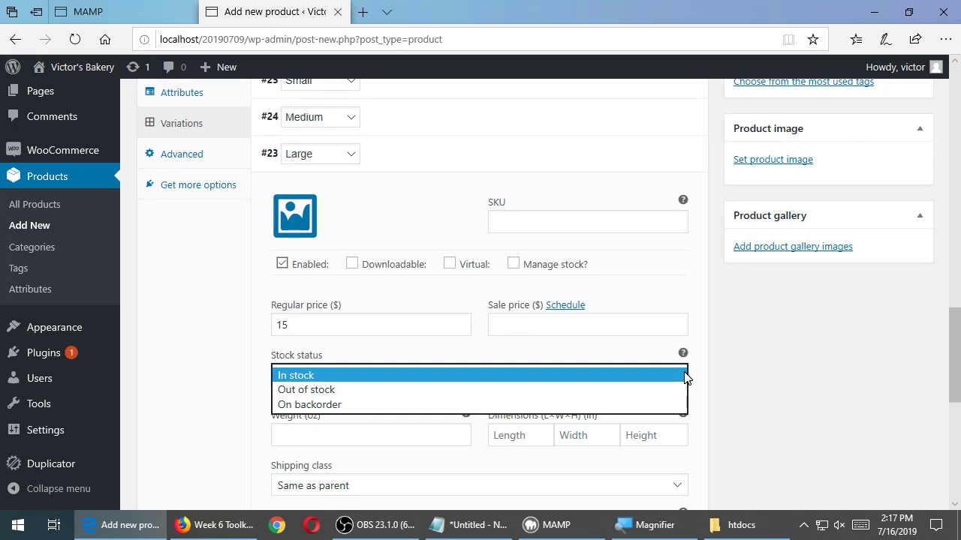
pyautogui.click(846, 365)
pyautogui.scroll(-1, 750, 397)
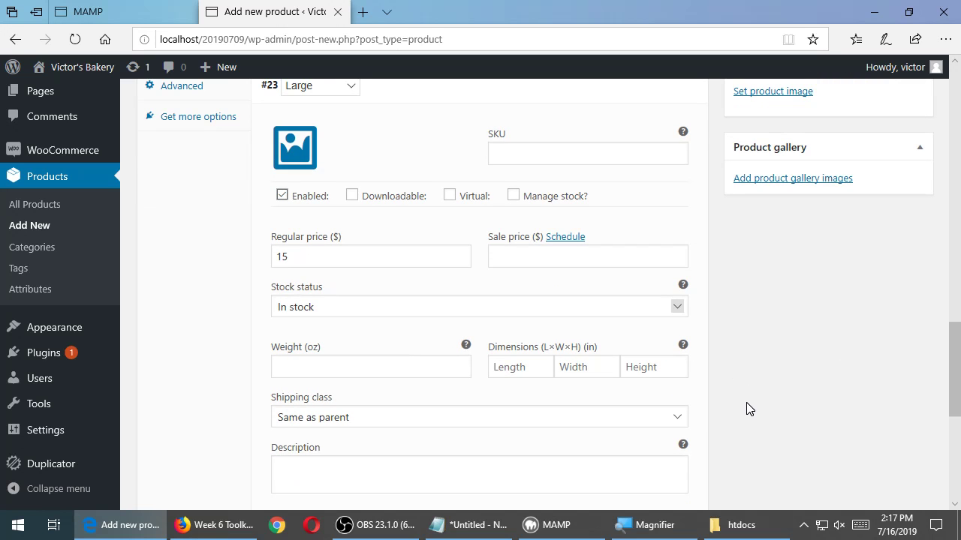
pyautogui.click(514, 196)
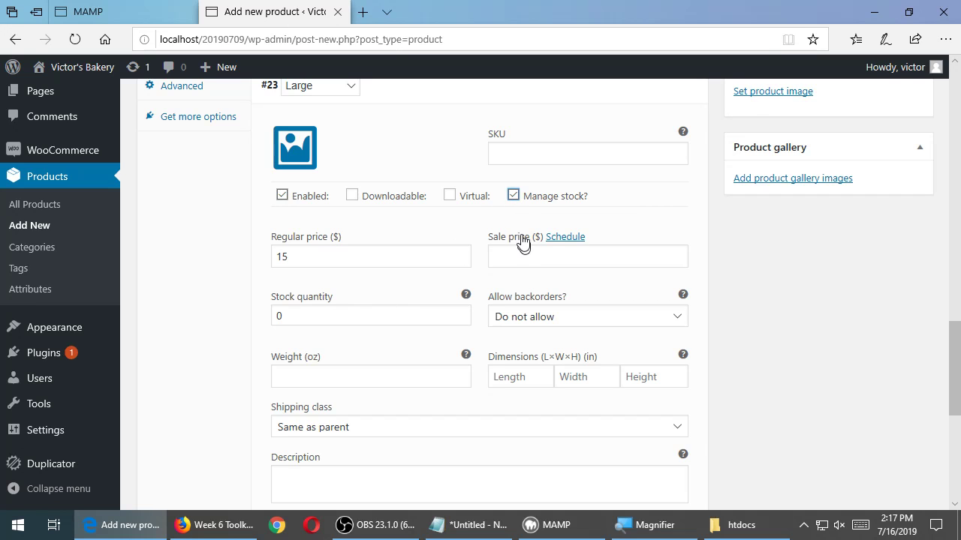
pyautogui.click(513, 196)
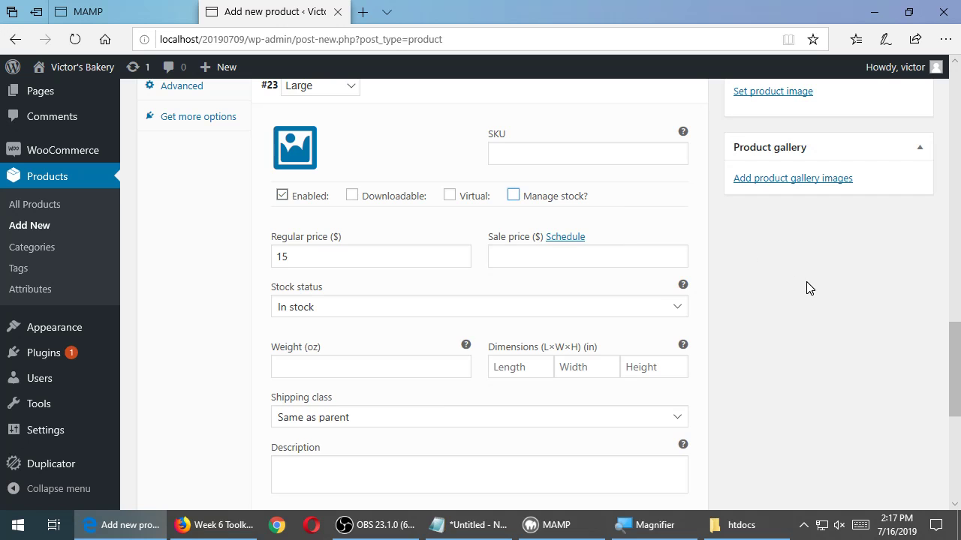
pyautogui.scroll(1, 325, 229)
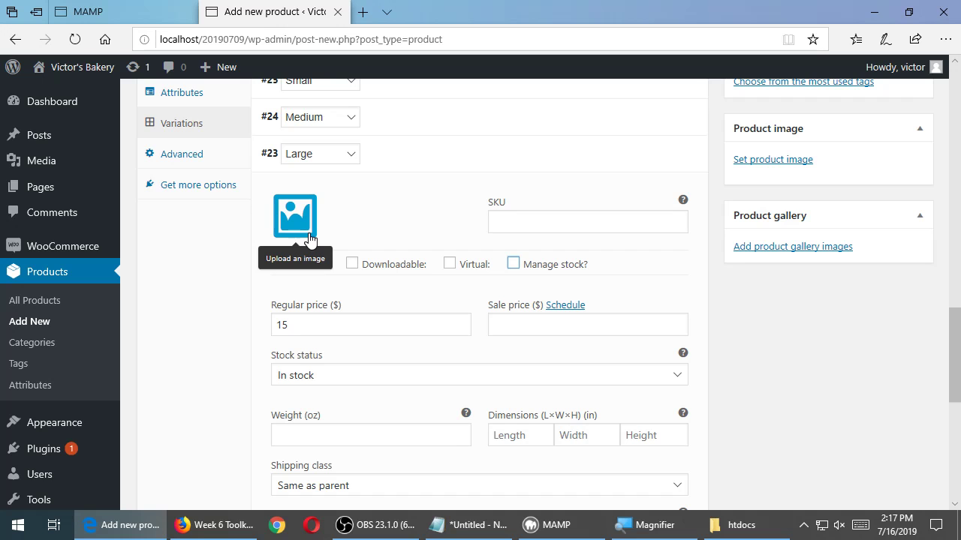
pyautogui.scroll(-3, 225, 296)
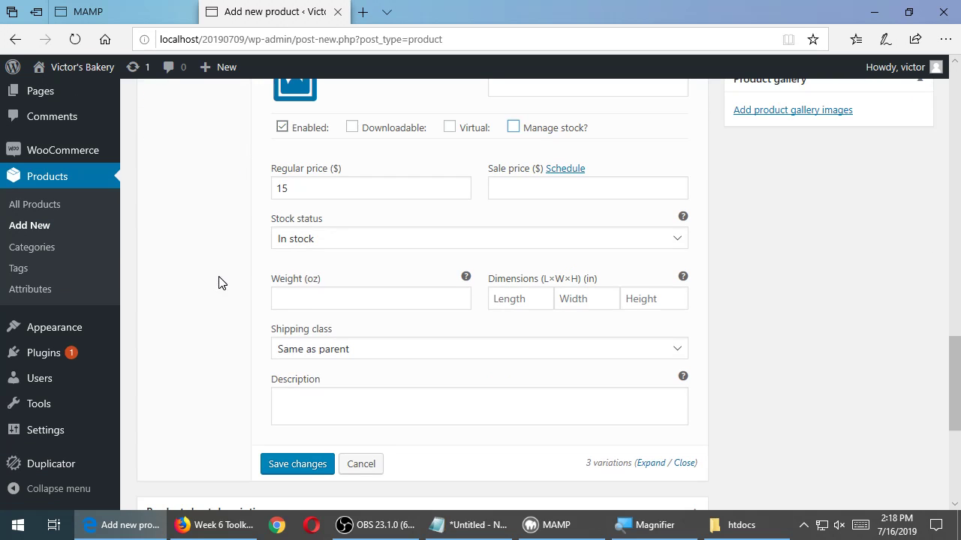
pyautogui.scroll(3, 448, 376)
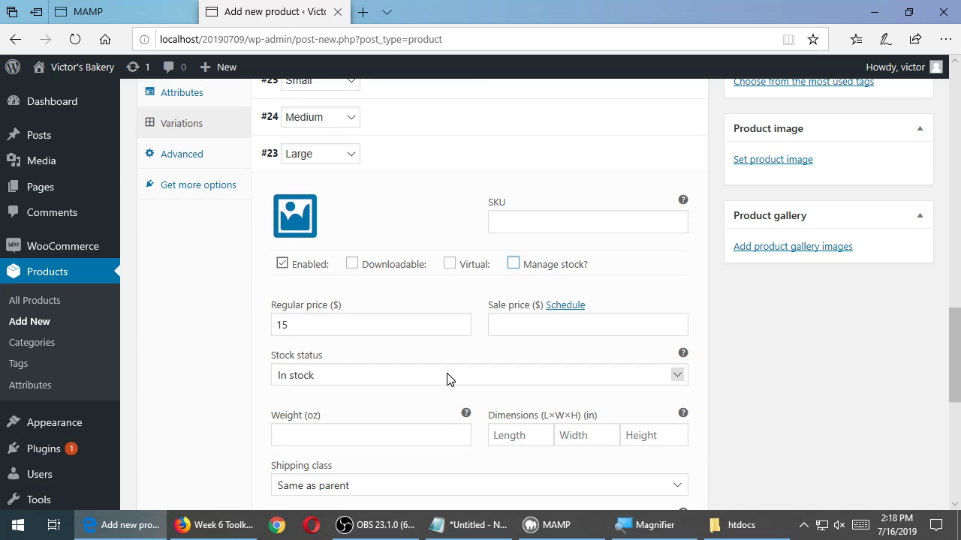
pyautogui.click(457, 154)
pyautogui.scroll(3, 802, 424)
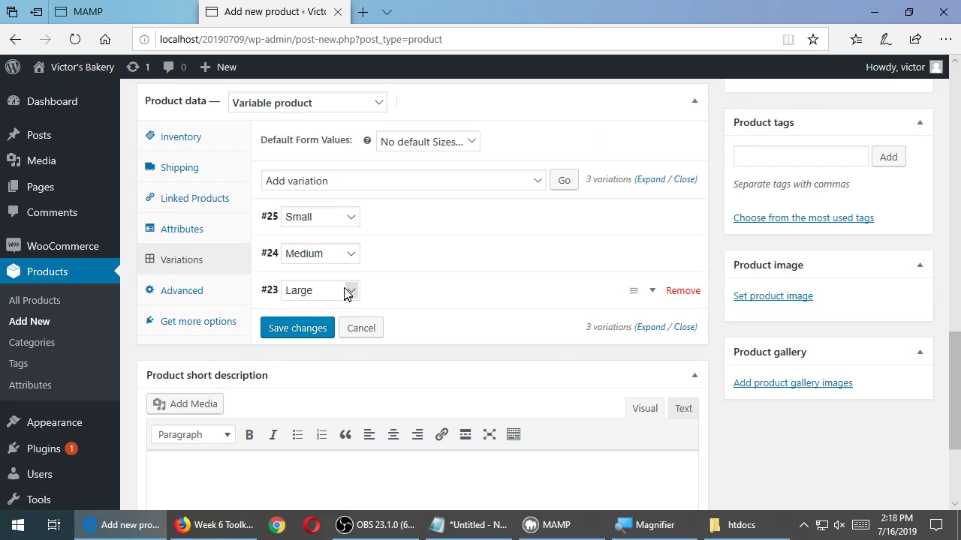
# Step: Save the variation changes and recheck the #23 Large variation's details
pyautogui.click(299, 331)
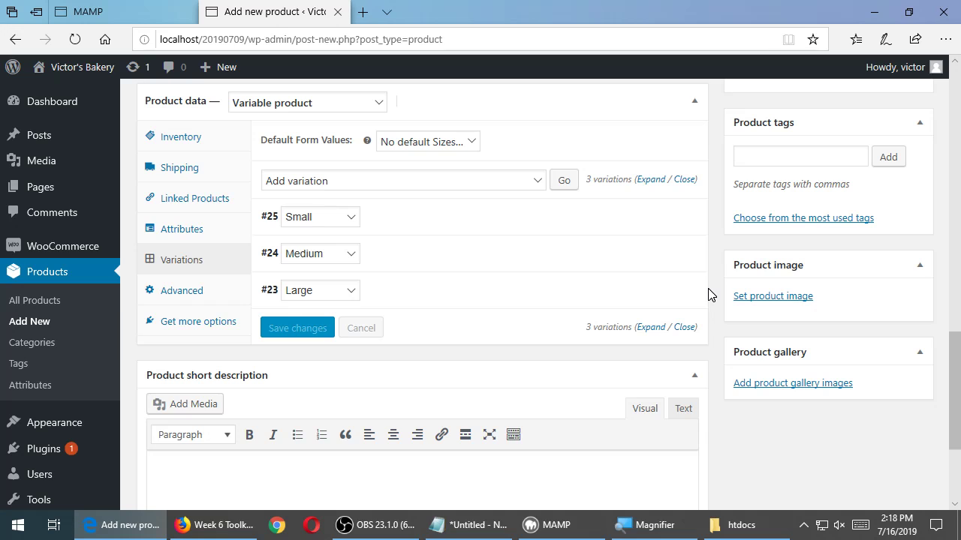
pyautogui.moveTo(707, 289)
pyautogui.click(418, 304)
pyautogui.scroll(-2, 418, 304)
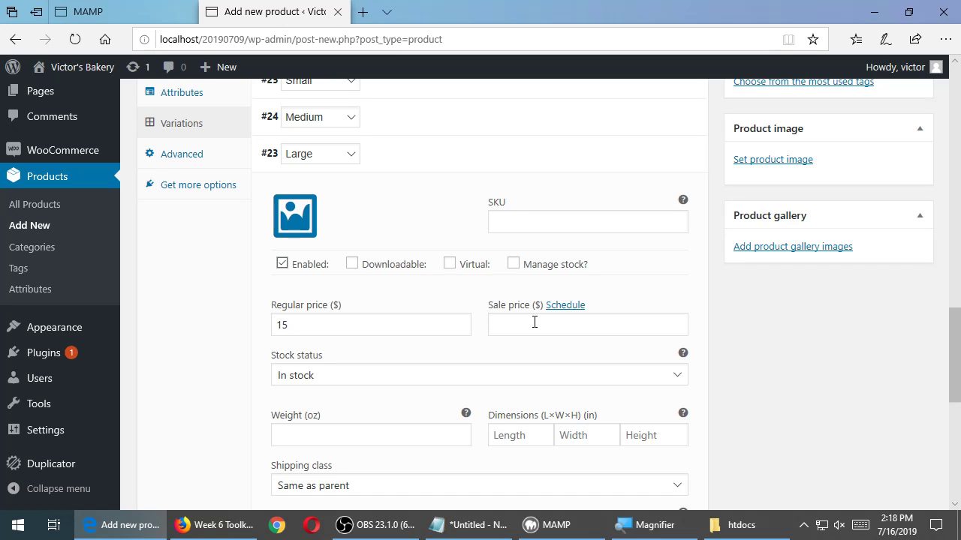
pyautogui.scroll(10, 820, 304)
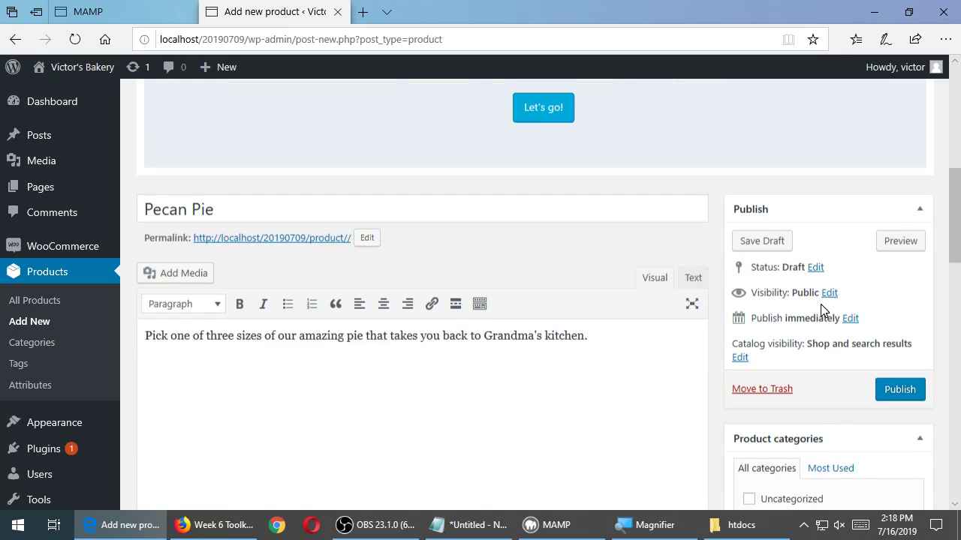
# Step: Publish Pecan Pie and find it on the storefront's Shop page priced $7.00–$15.00
pyautogui.click(887, 399)
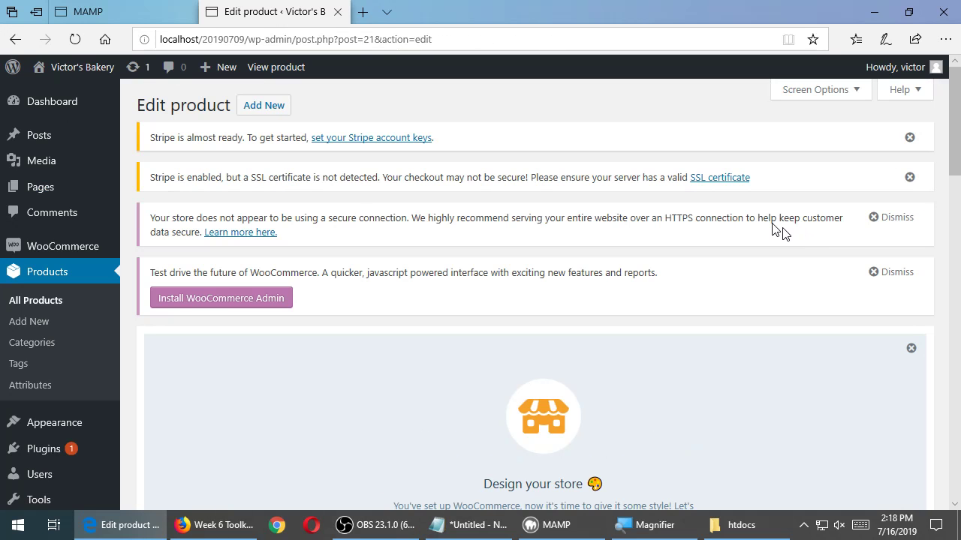
pyautogui.click(90, 68)
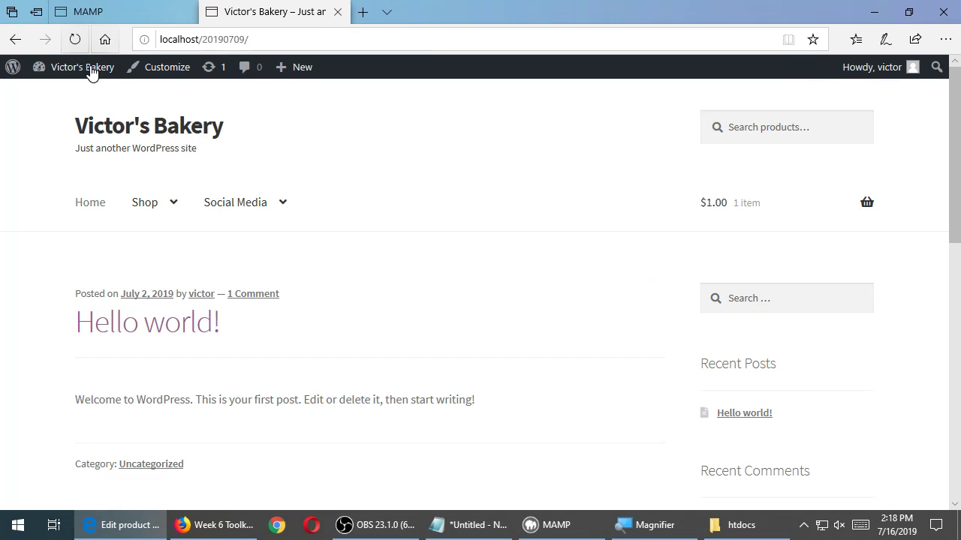
pyautogui.moveTo(175, 212)
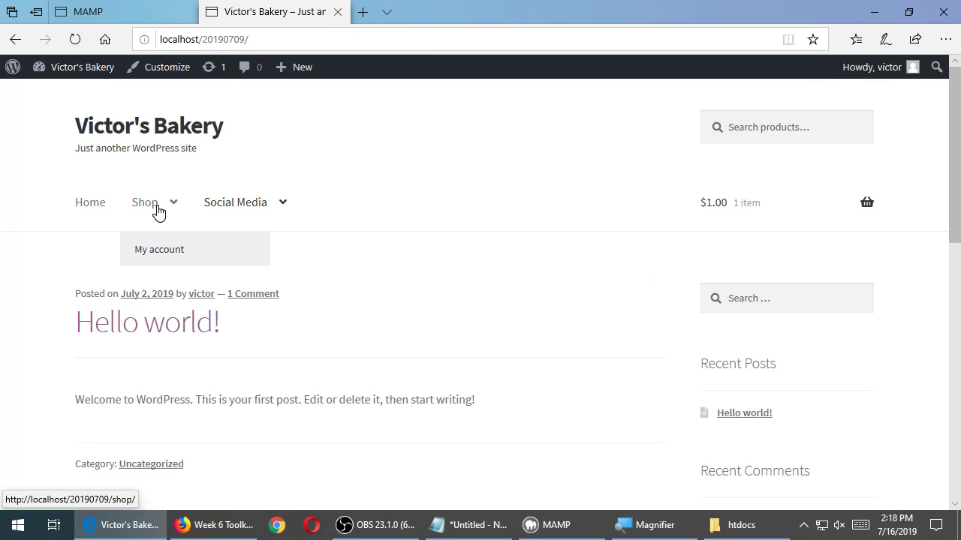
pyautogui.click(154, 212)
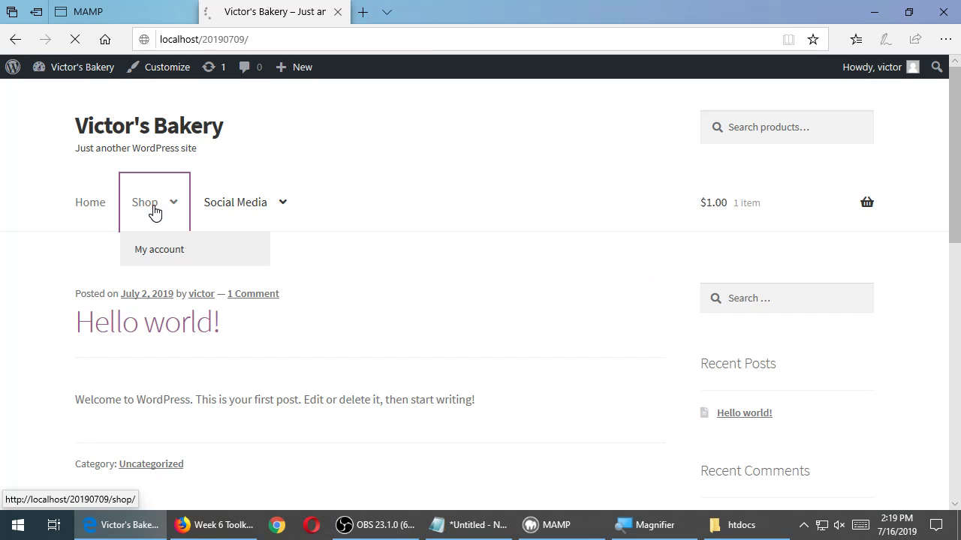
pyautogui.scroll(-3, 491, 317)
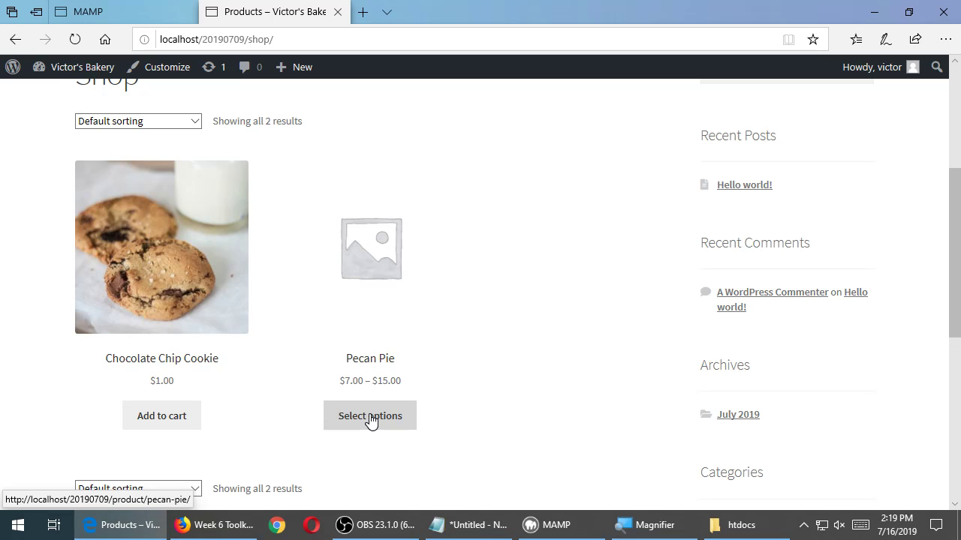
# Step: Open the Pecan Pie product page and try its Small and Large size options
pyautogui.click(370, 421)
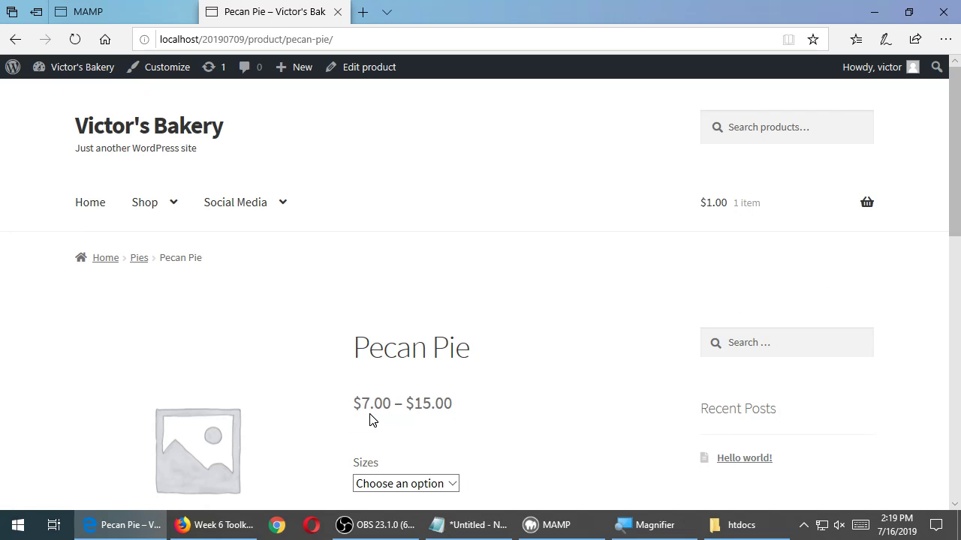
pyautogui.scroll(-2, 564, 375)
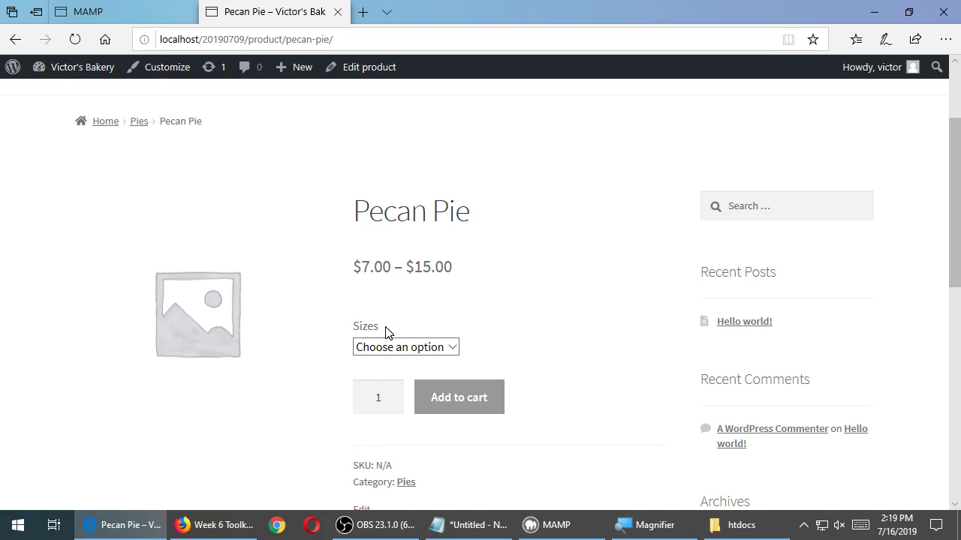
pyautogui.click(434, 347)
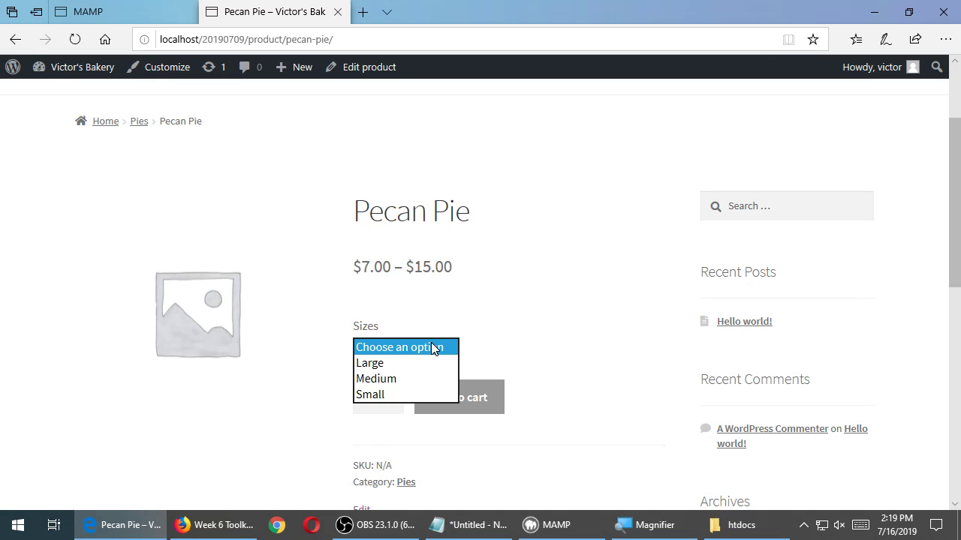
pyautogui.click(542, 365)
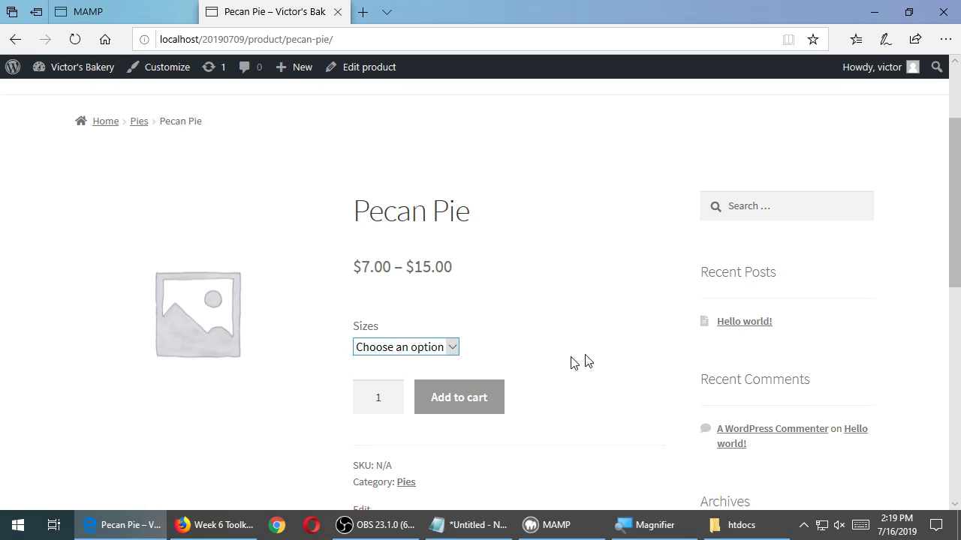
pyautogui.click(451, 348)
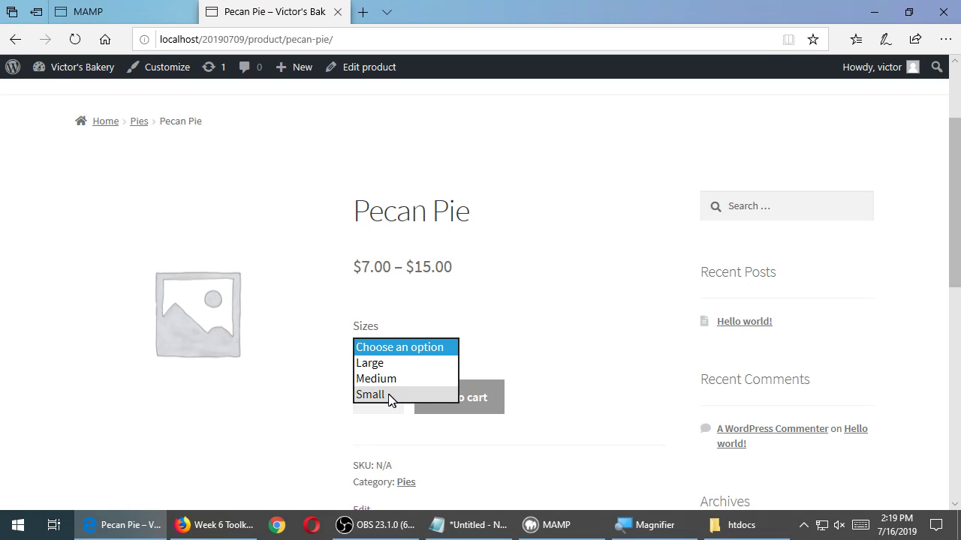
pyautogui.click(386, 395)
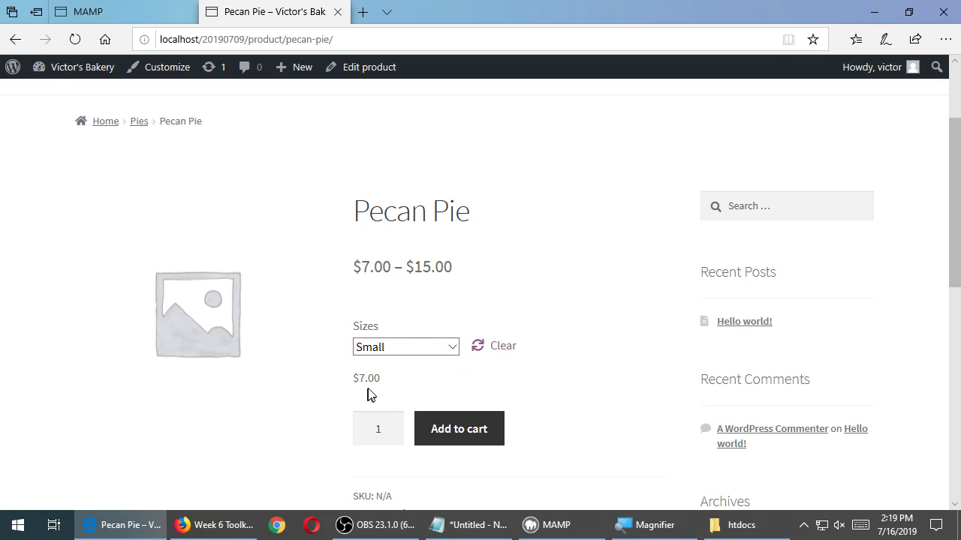
pyautogui.click(387, 349)
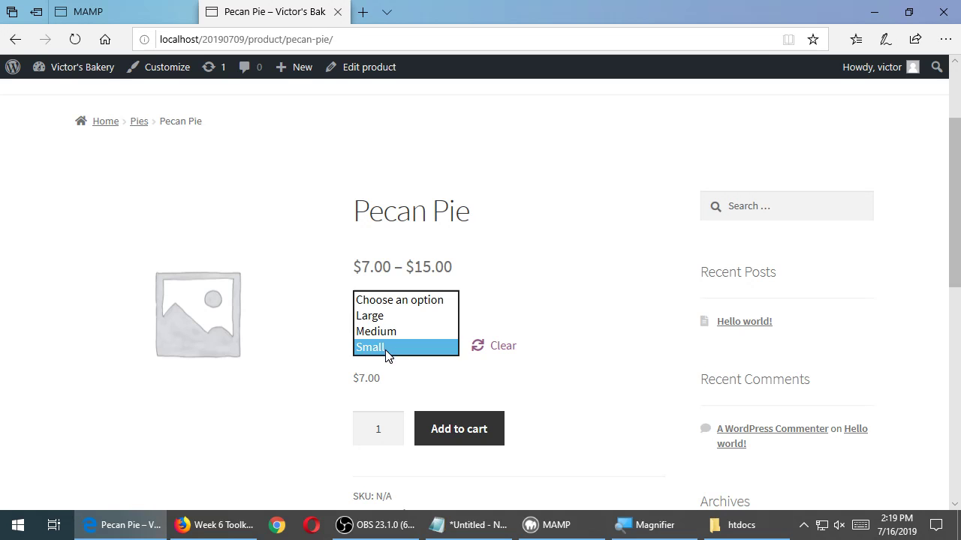
pyautogui.click(385, 316)
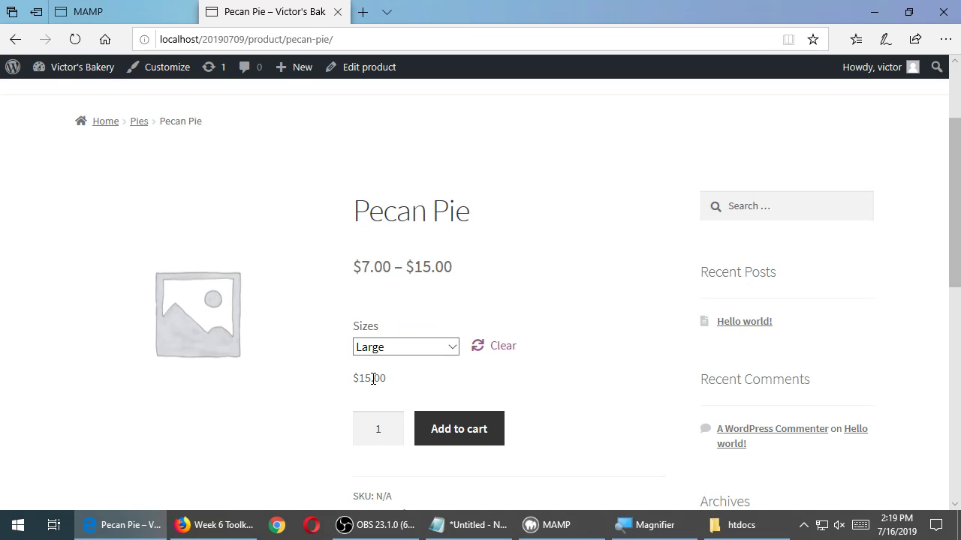
# Step: Choose the Medium size, set quantity to 2 and add the pies to the cart
pyautogui.click(396, 349)
pyautogui.click(393, 364)
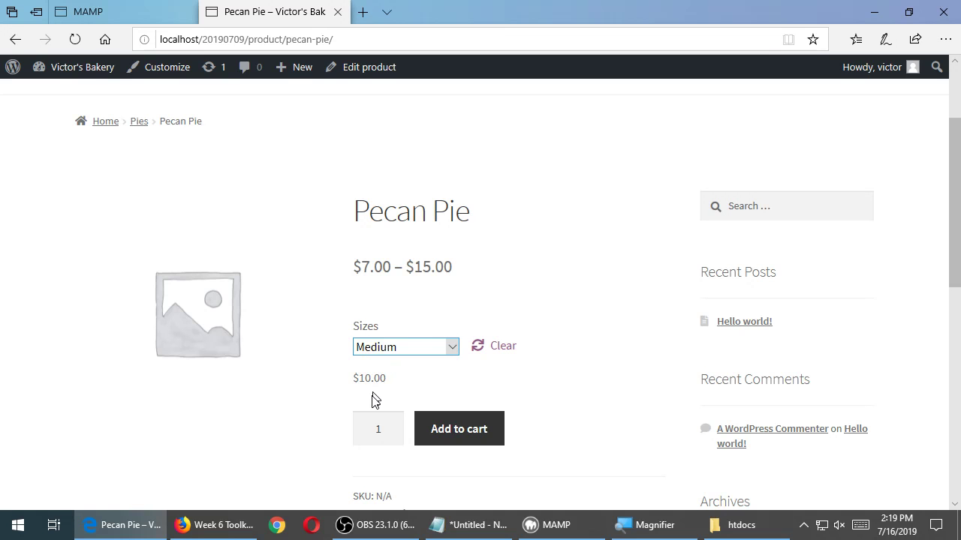
pyautogui.doubleClick(382, 433)
pyautogui.write('2')
pyautogui.click(461, 433)
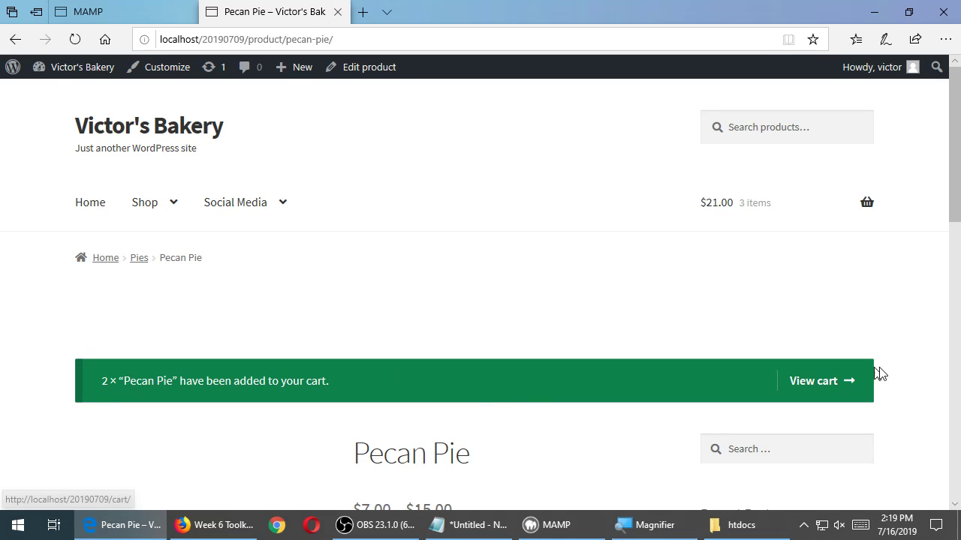
# Step: Open the cart and review the cookie, two Medium Pecan Pies, save10 coupon and Cart totals
pyautogui.click(811, 382)
pyautogui.scroll(-2, 615, 345)
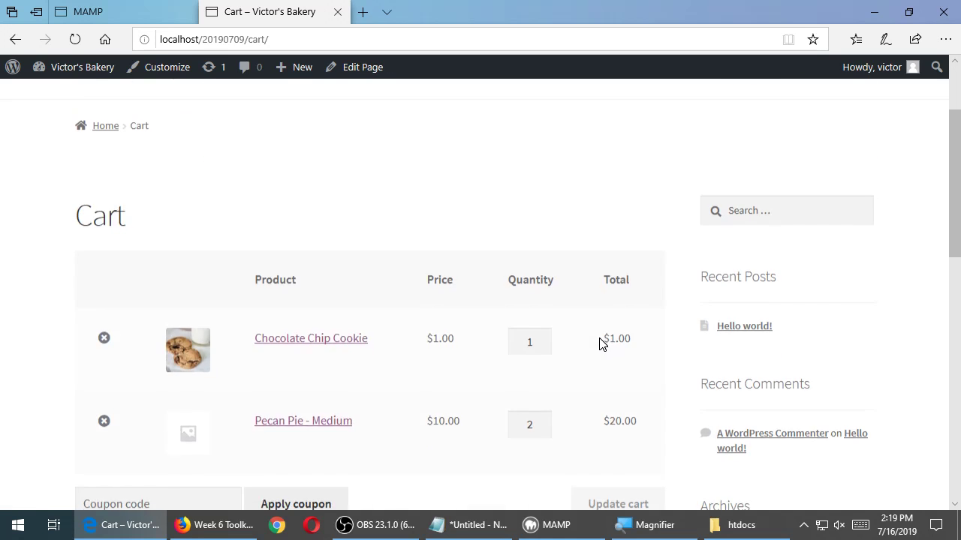
pyautogui.scroll(-2, 600, 344)
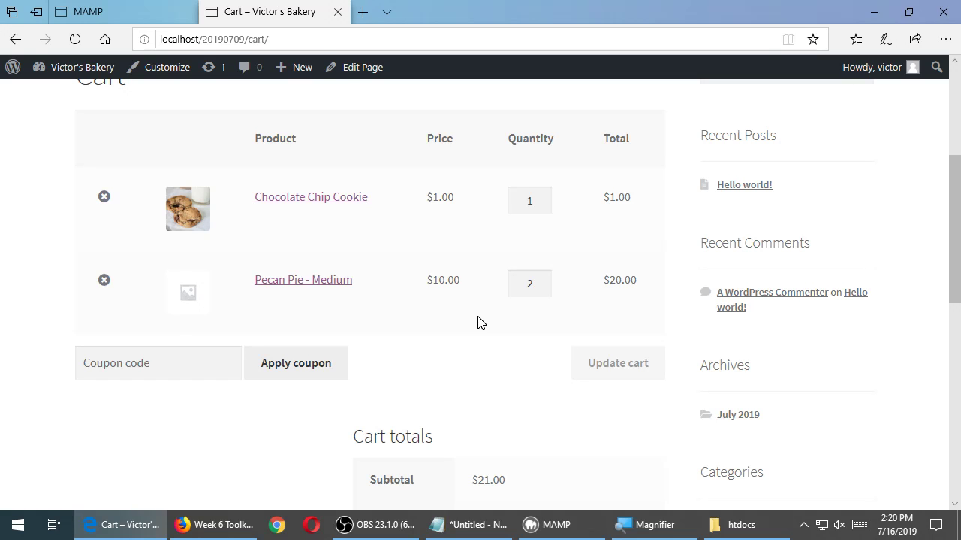
pyautogui.scroll(-2, 480, 323)
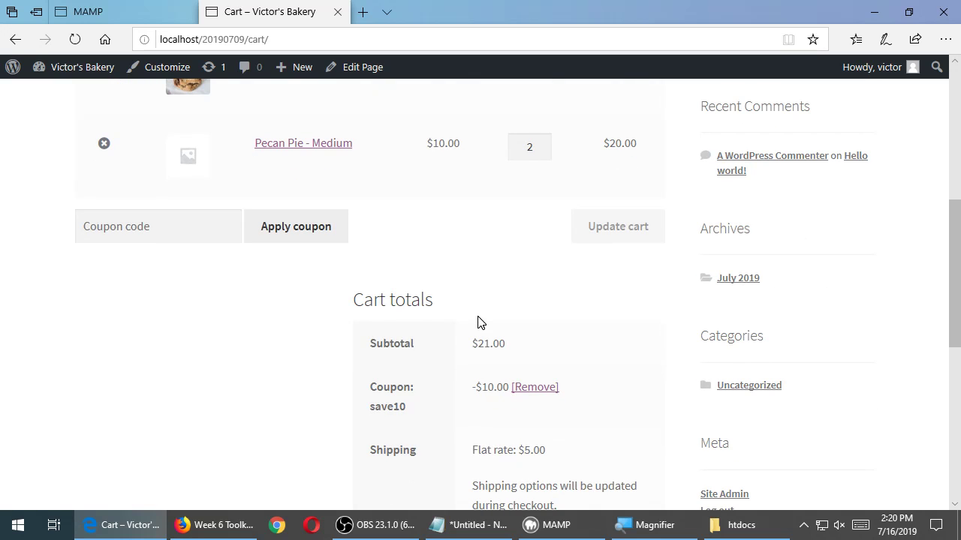
pyautogui.scroll(-4, 480, 323)
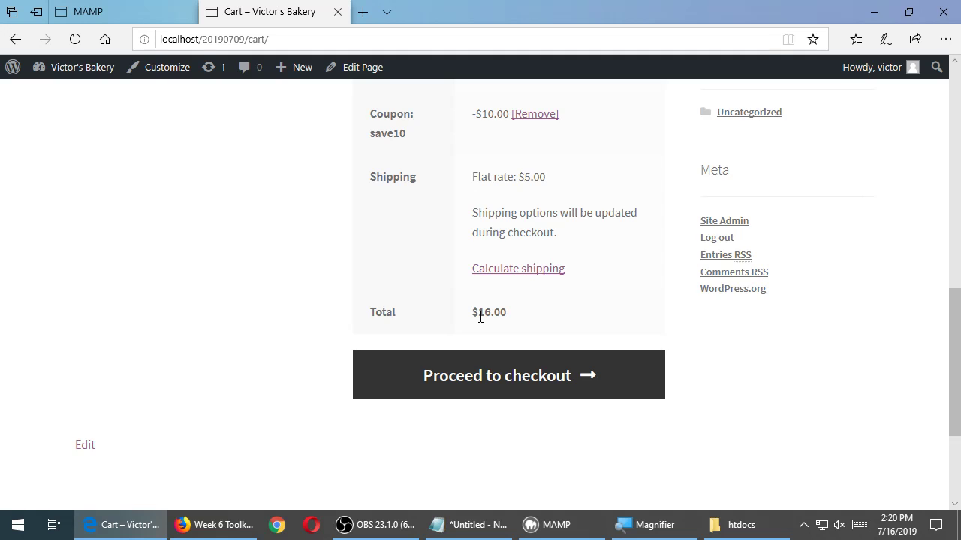
pyautogui.scroll(12, 481, 317)
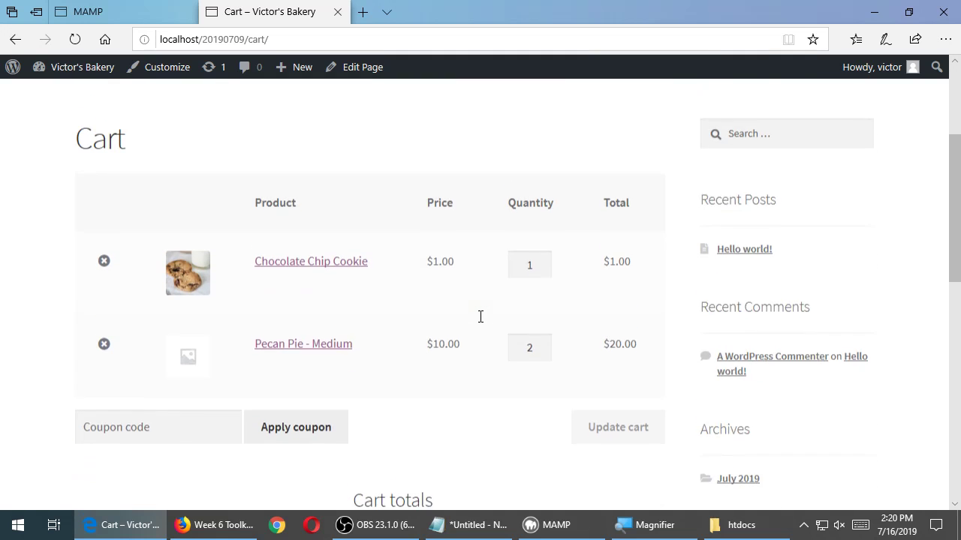
pyautogui.scroll(-1, 480, 317)
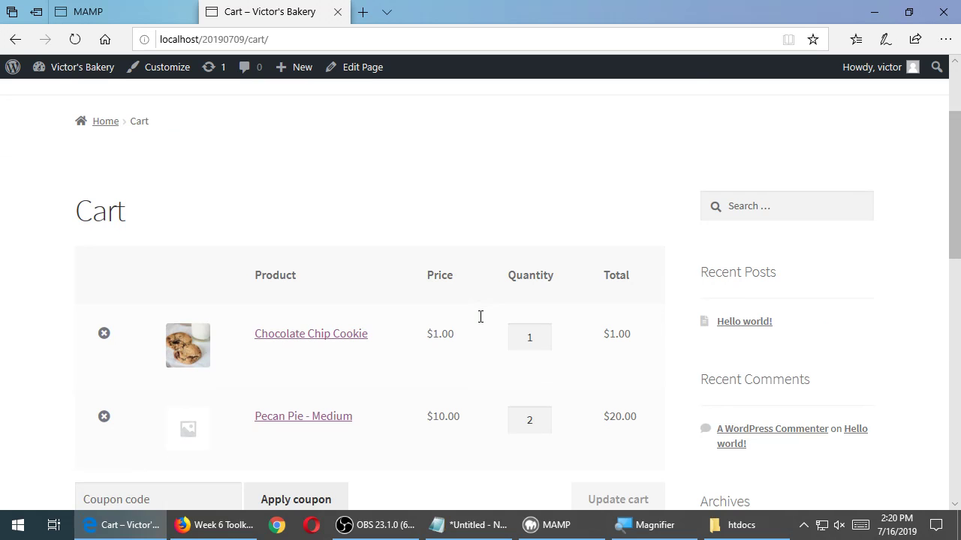
pyautogui.scroll(2, 480, 317)
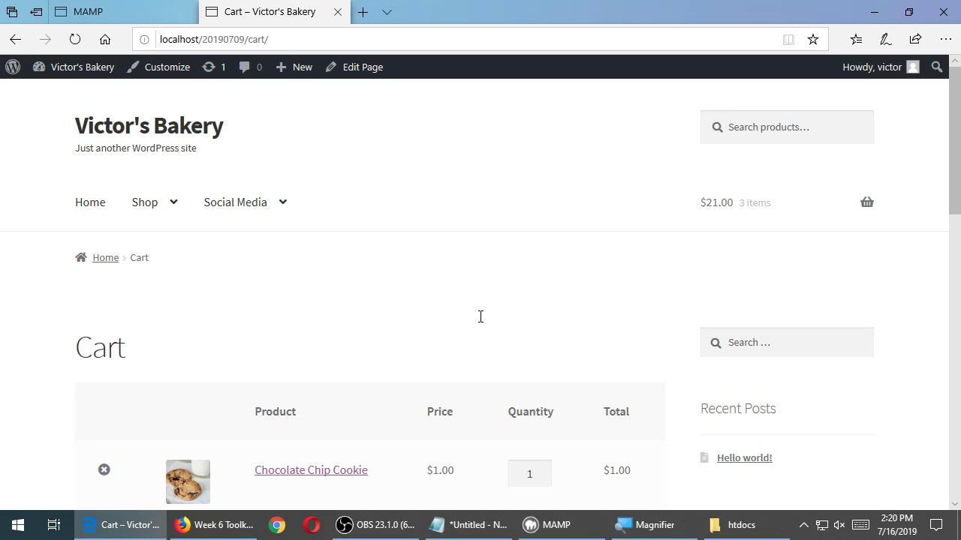
pyautogui.scroll(-2, 480, 317)
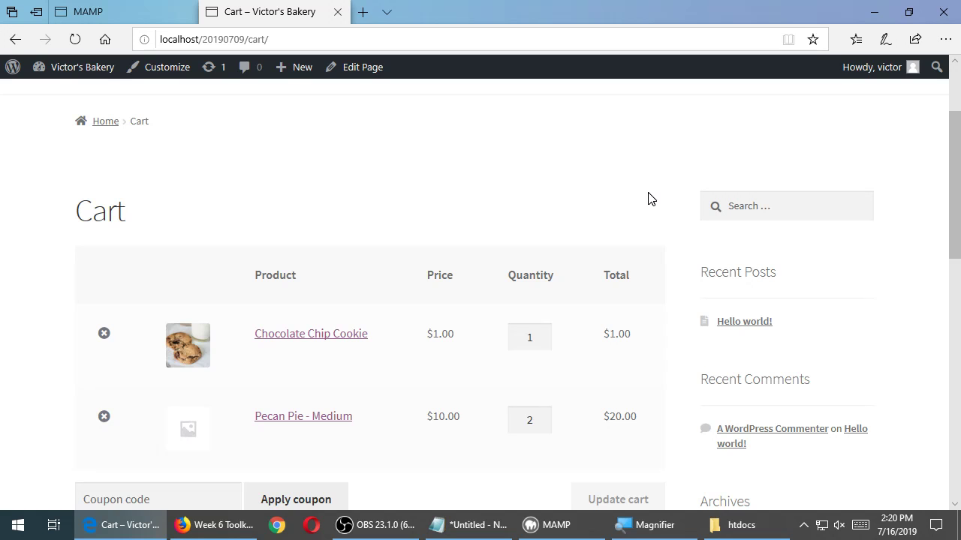
pyautogui.scroll(2, 651, 199)
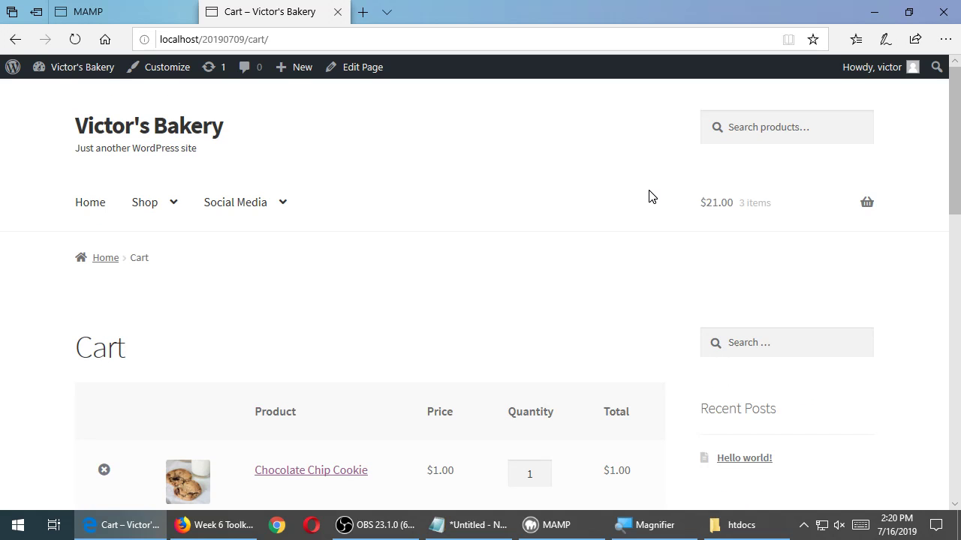
# Step: Go from the storefront cart to the site's admin Dashboard via the admin bar
pyautogui.click(88, 71)
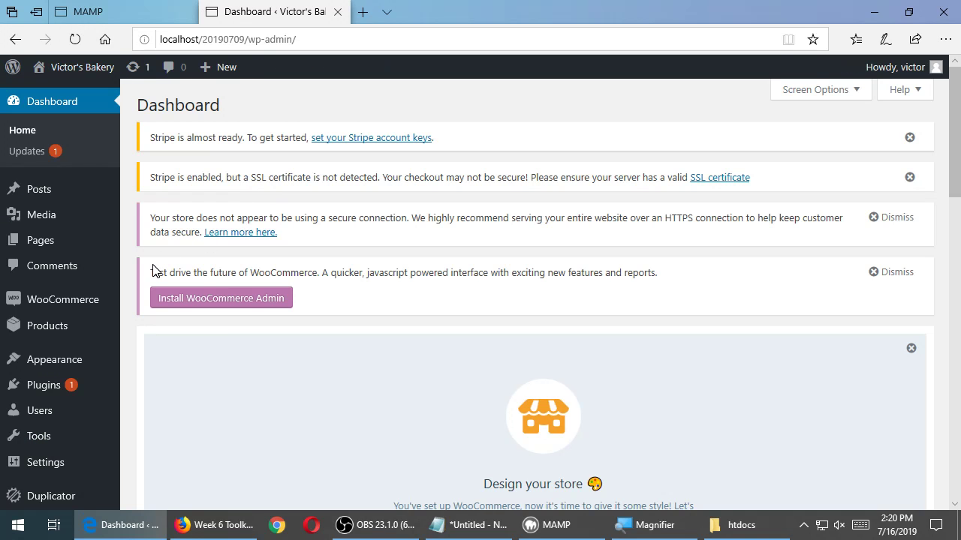
pyautogui.moveTo(96, 368)
pyautogui.scroll(-1, 96, 367)
pyautogui.moveTo(92, 302)
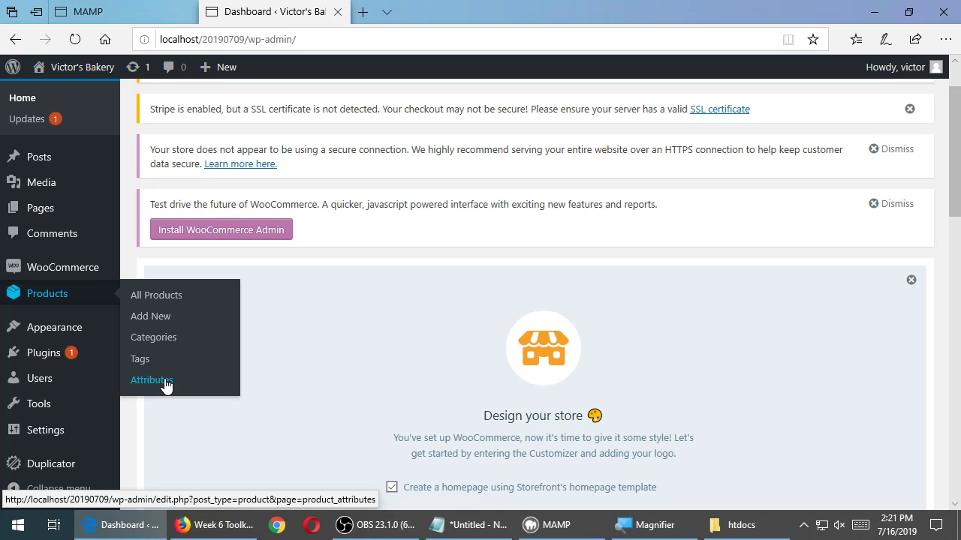
# Step: On Products > Attributes, add a new attribute named 'Batch'
pyautogui.click(154, 380)
pyautogui.scroll(-2, 217, 352)
pyautogui.scroll(-5, 217, 352)
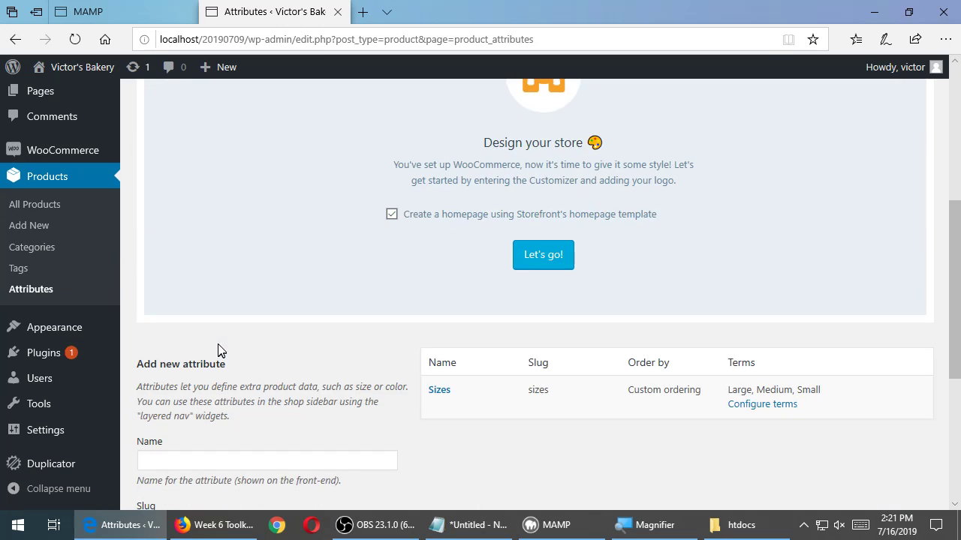
pyautogui.click(249, 255)
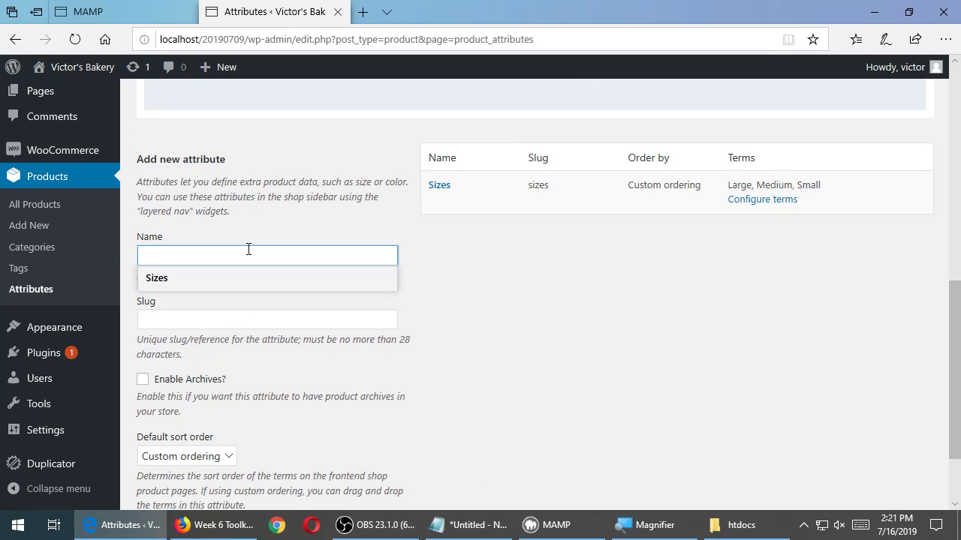
pyautogui.write('Batch')
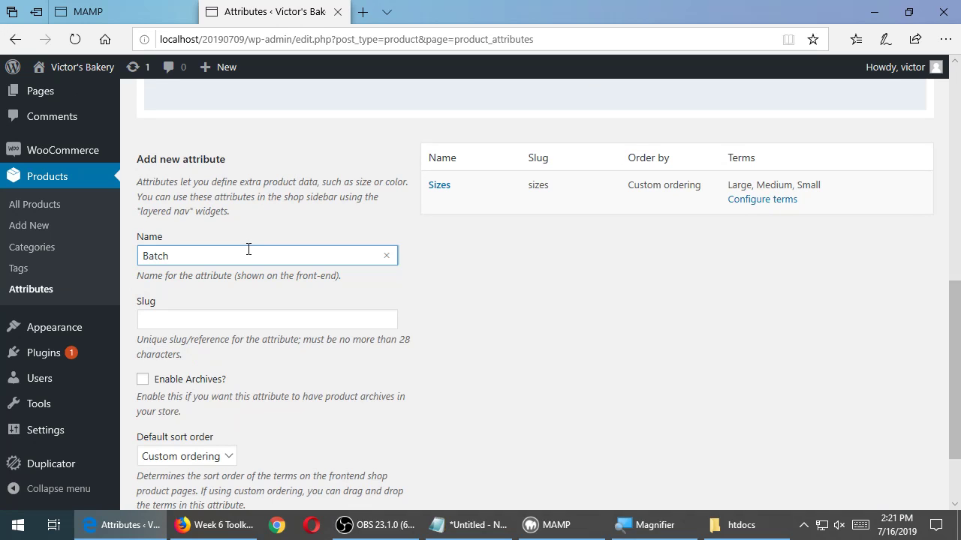
pyautogui.scroll(-2, 245, 249)
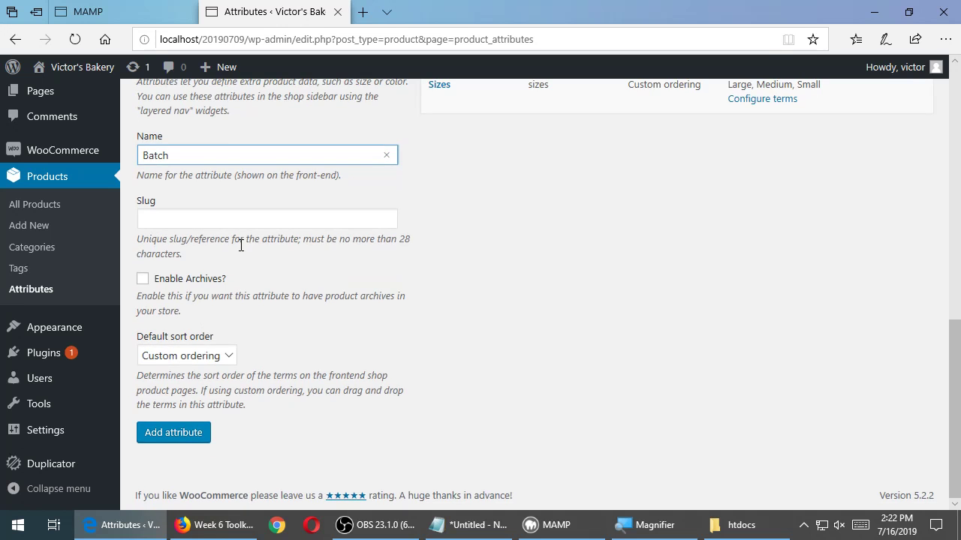
pyautogui.click(180, 439)
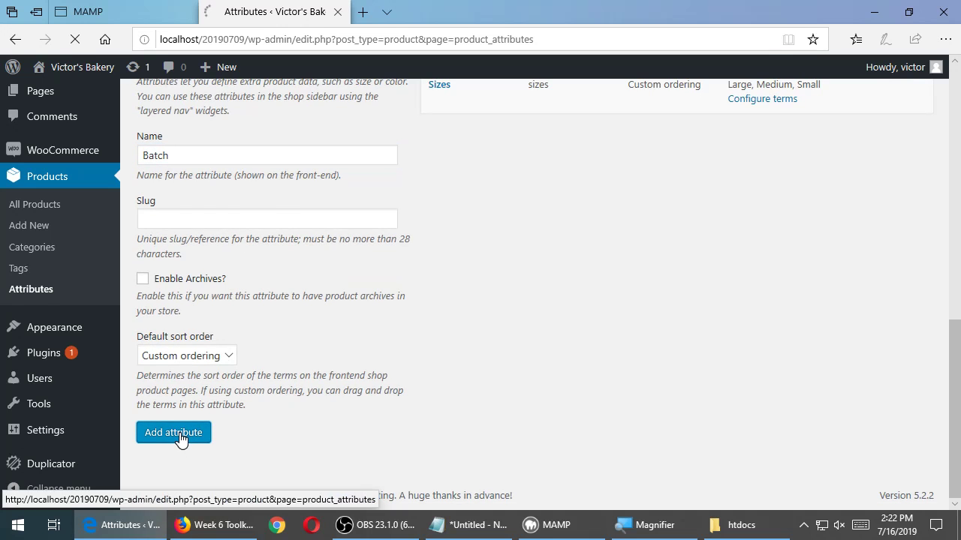
pyautogui.scroll(-5, 758, 210)
pyautogui.scroll(-4, 775, 248)
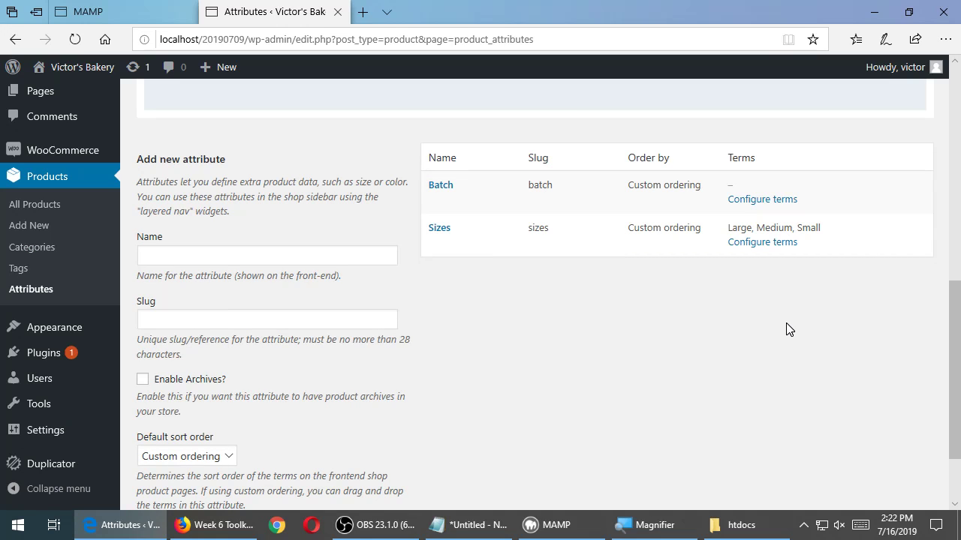
# Step: Add the Batch term 'One Dozen' with description 'Twelve of the item'
pyautogui.click(743, 202)
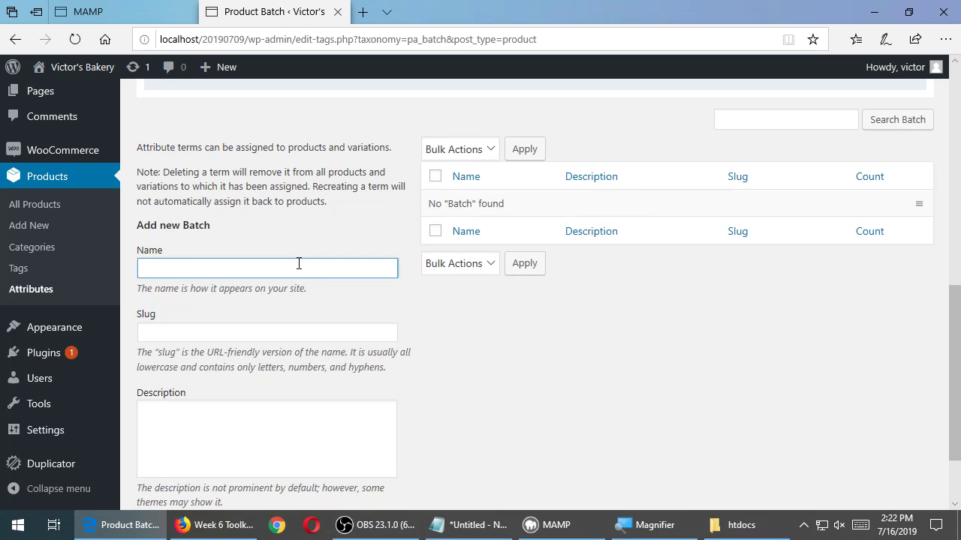
pyautogui.write('One Dozen')
pyautogui.click(271, 455)
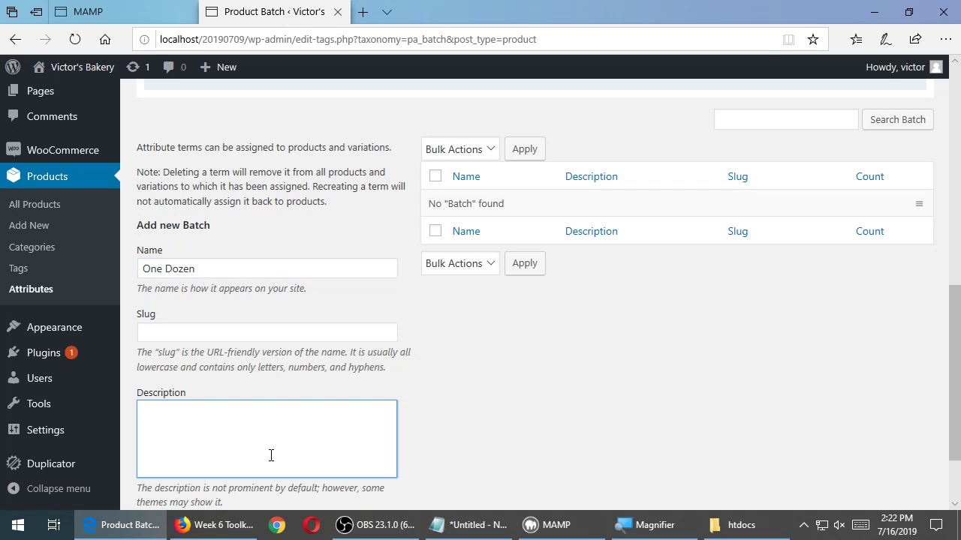
pyautogui.write('Twelve of the')
pyautogui.press('BackSpace')
pyautogui.write('e item')
pyautogui.scroll(-1, 271, 456)
pyautogui.click(185, 441)
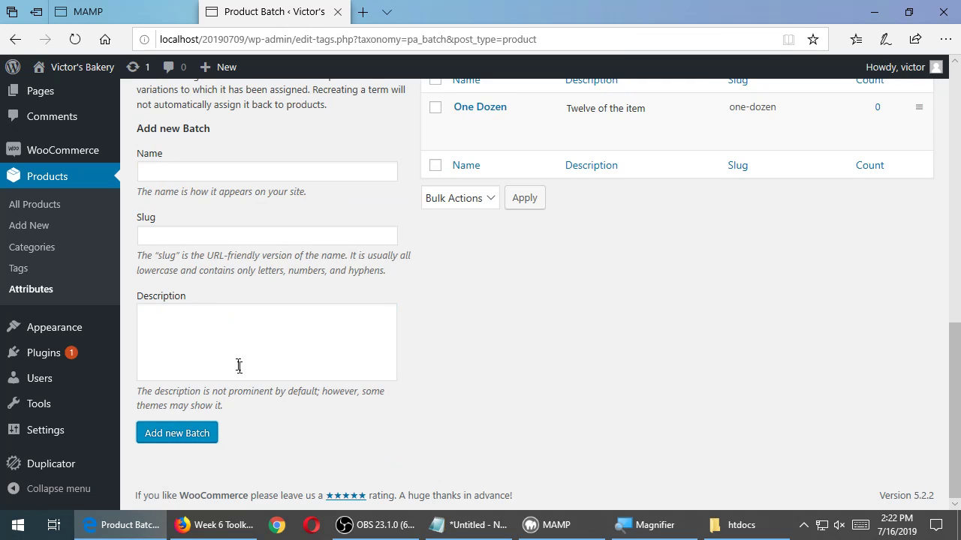
# Step: Add the Batch term 'Two Dozen' described as 'Twenty-four of the item'
pyautogui.click(225, 177)
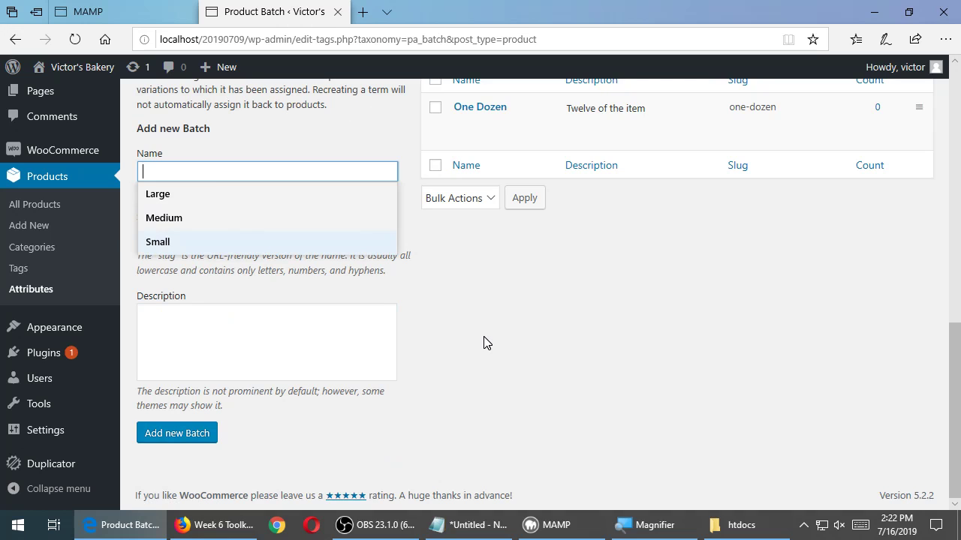
pyautogui.write('Two Doze')
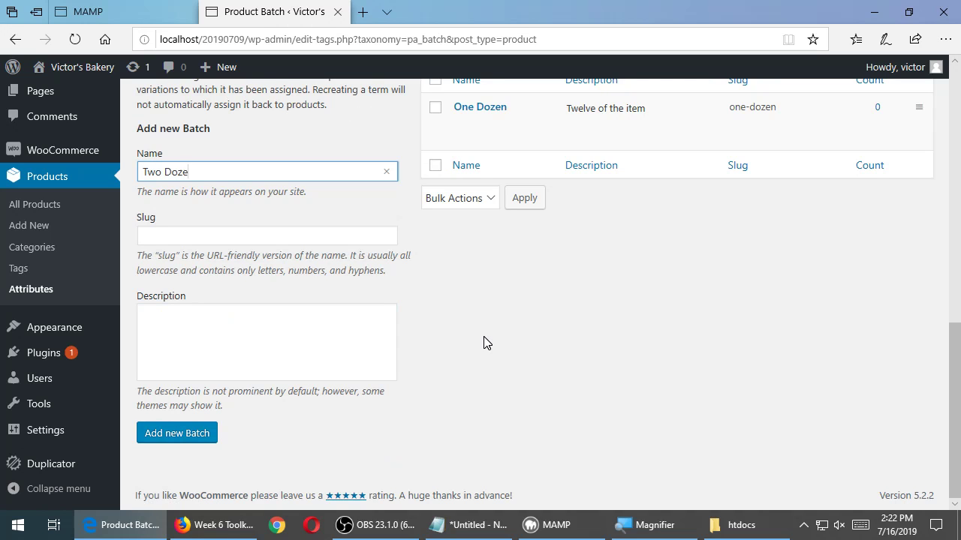
pyautogui.write('n')
pyautogui.click(349, 328)
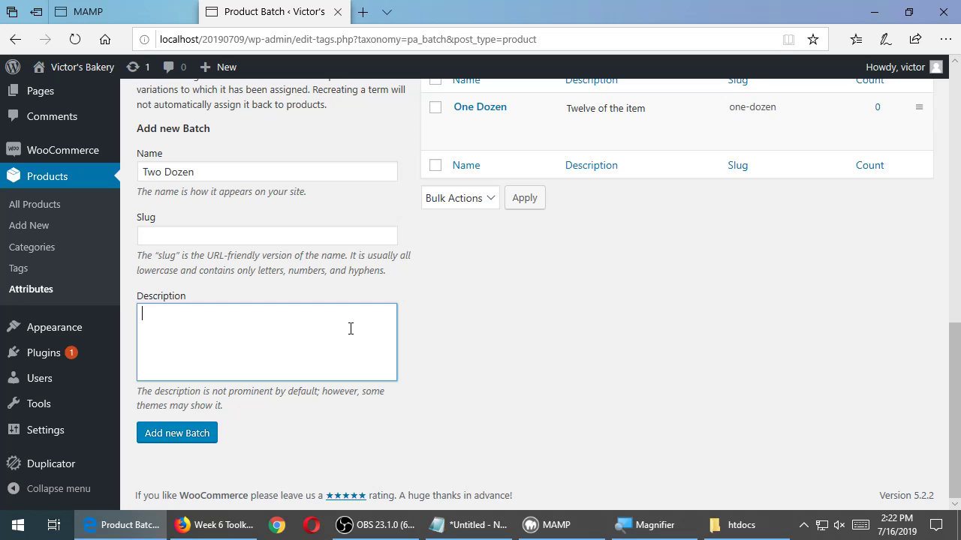
pyautogui.write('Twenty-four of the itme')
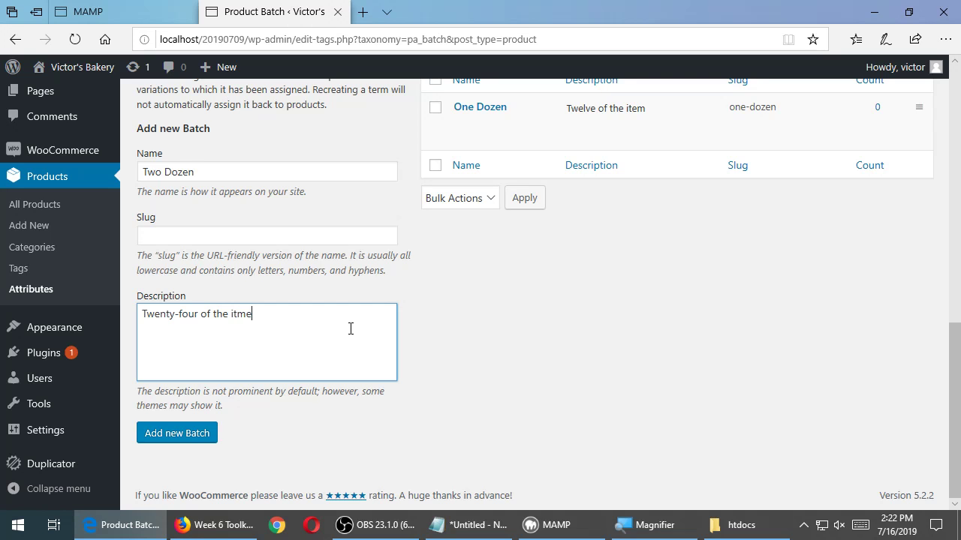
pyautogui.press('BackSpace')
pyautogui.press('BackSpace')
pyautogui.write('em')
pyautogui.click(200, 434)
# Step: Add the Batch term 'Half Dozen' described as 'Six of the item'
pyautogui.click(231, 172)
pyautogui.write('Half')
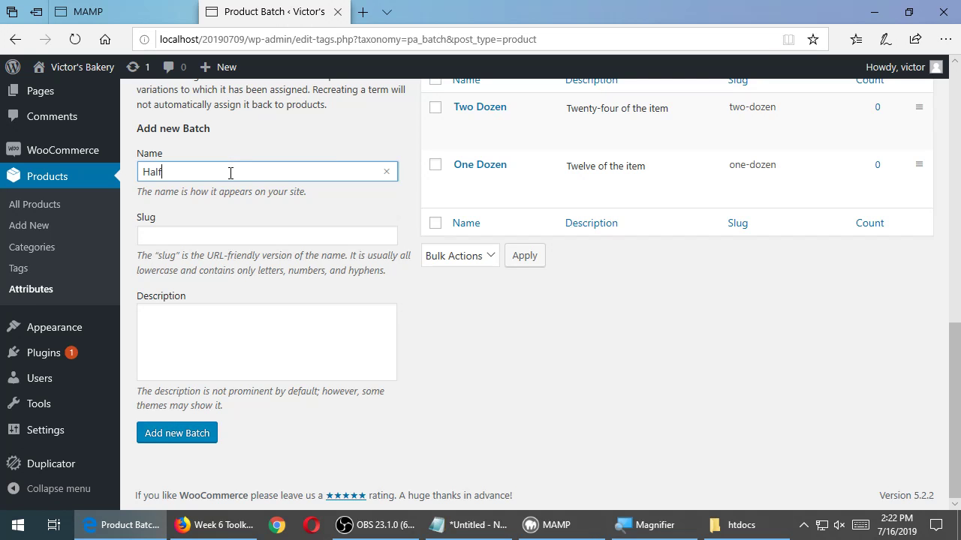
pyautogui.write('-')
pyautogui.press('BackSpace')
pyautogui.write('Dozen')
pyautogui.click(199, 329)
pyautogui.write('Fix')
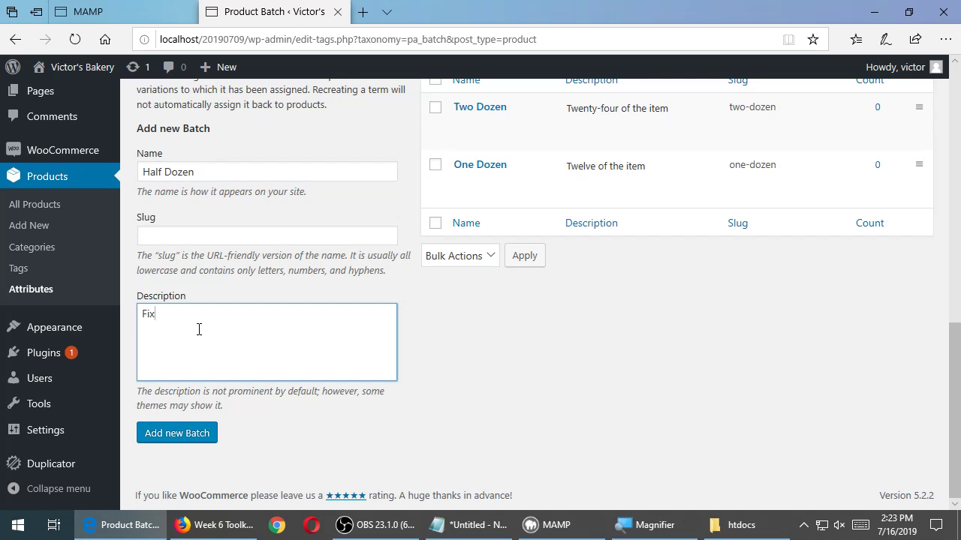
pyautogui.press('BackSpace')
pyautogui.press('BackSpace')
pyautogui.press('BackSpace')
pyautogui.write('Six of the item')
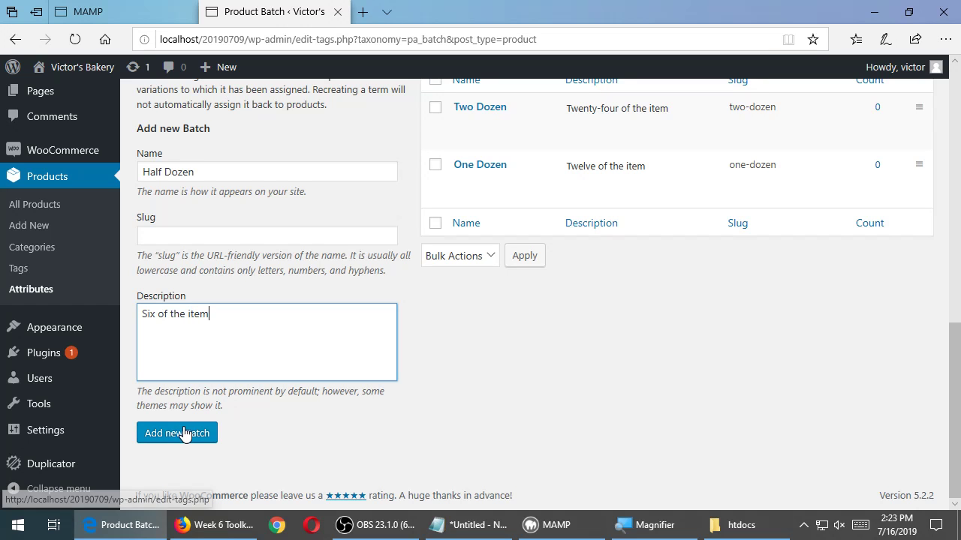
pyautogui.click(184, 435)
pyautogui.scroll(2, 585, 276)
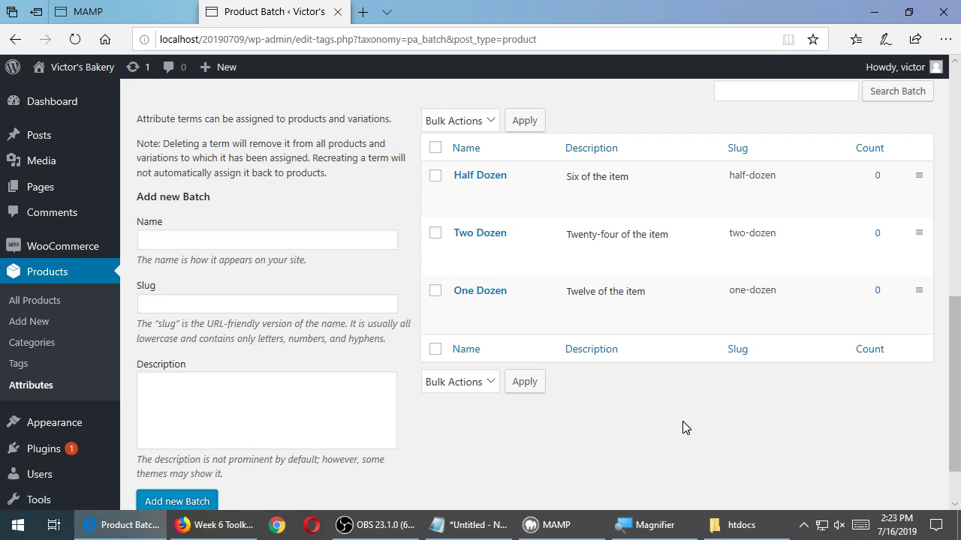
# Step: Return to Products > Attributes and highlight the Sizes and Batch terms in the table
pyautogui.click(33, 387)
pyautogui.scroll(-7, 152, 370)
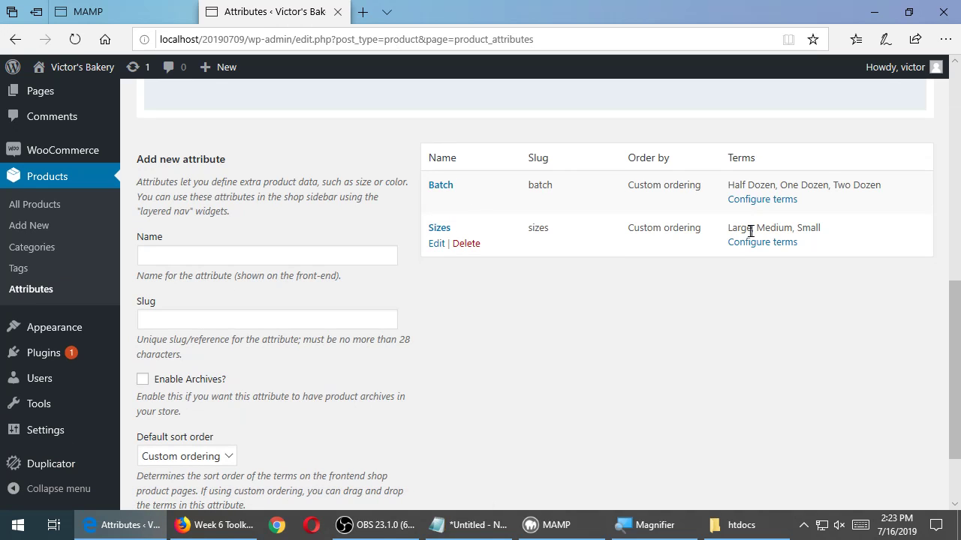
pyautogui.moveTo(741, 229); pyautogui.dragTo(810, 229)
pyautogui.moveTo(746, 185); pyautogui.dragTo(853, 185)
pyautogui.click(835, 323)
# Step: Open Chocolate Chip Cookie from All Products for editing and scroll to Product data
pyautogui.click(43, 206)
pyautogui.scroll(-10, 536, 274)
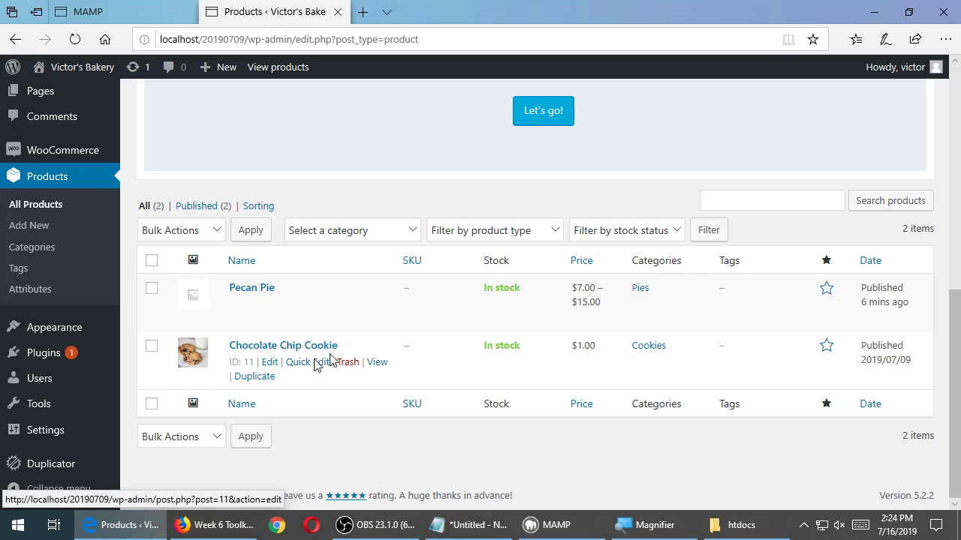
pyautogui.click(273, 365)
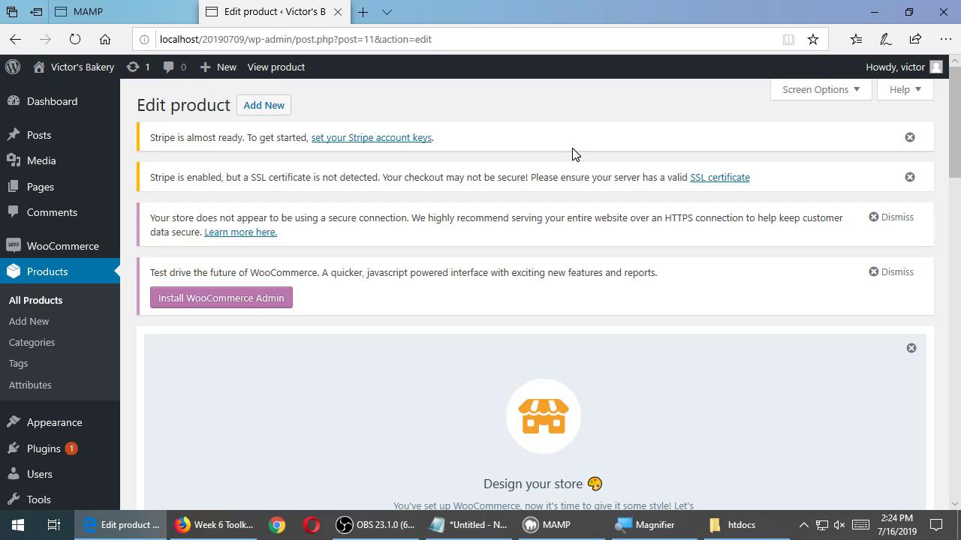
pyautogui.scroll(-12, 573, 154)
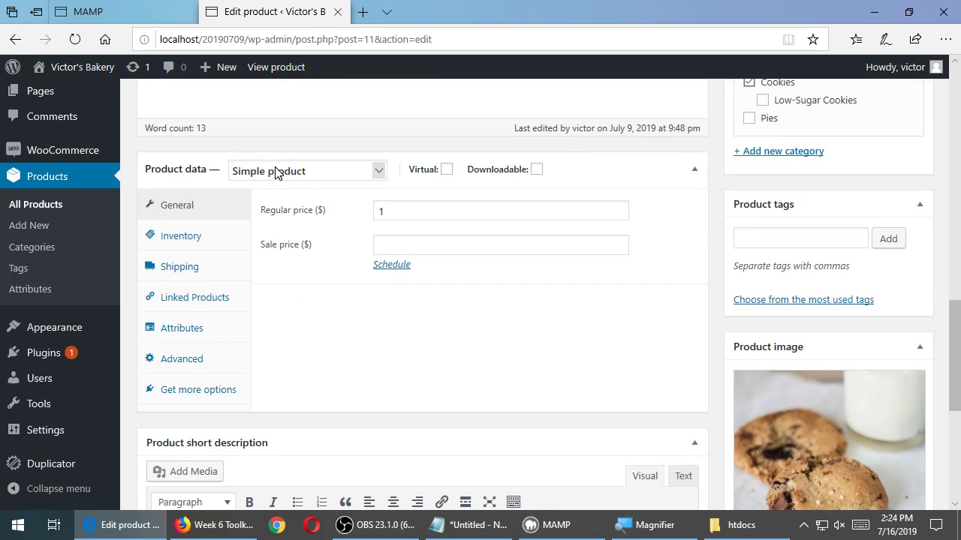
# Step: Change the Chocolate Chip Cookie's product type to Variable product
pyautogui.click(274, 171)
pyautogui.click(272, 216)
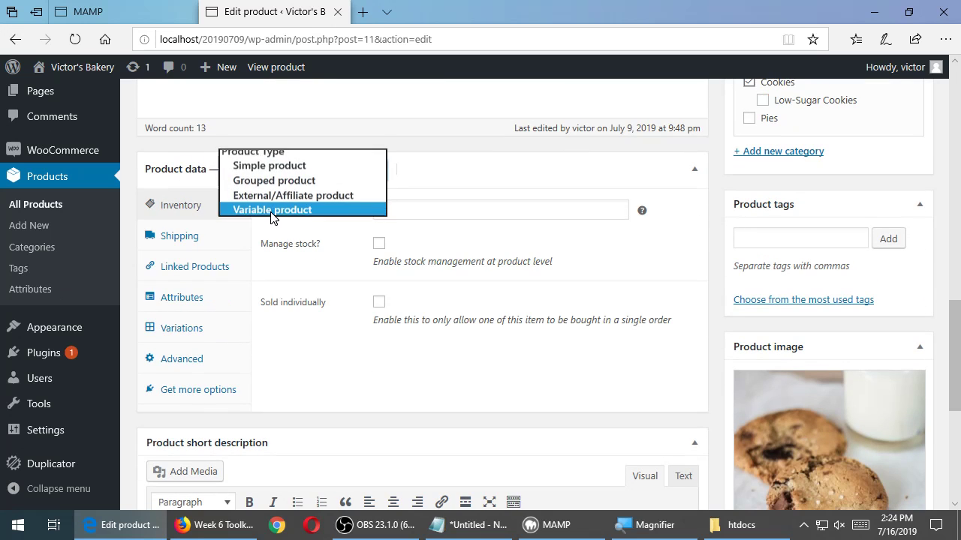
pyautogui.click(390, 150)
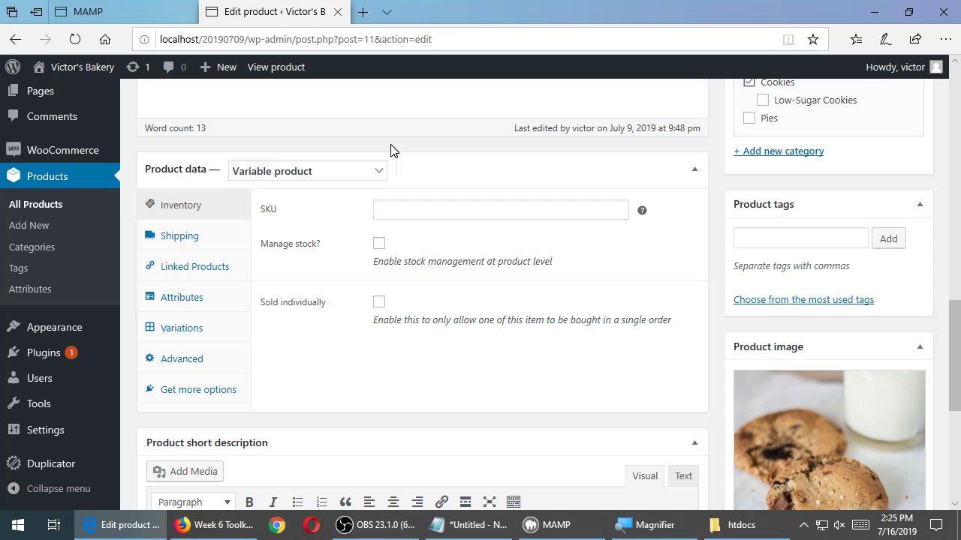
# Step: Add the Batch attribute with all its terms, used for variations, and save attributes
pyautogui.click(194, 300)
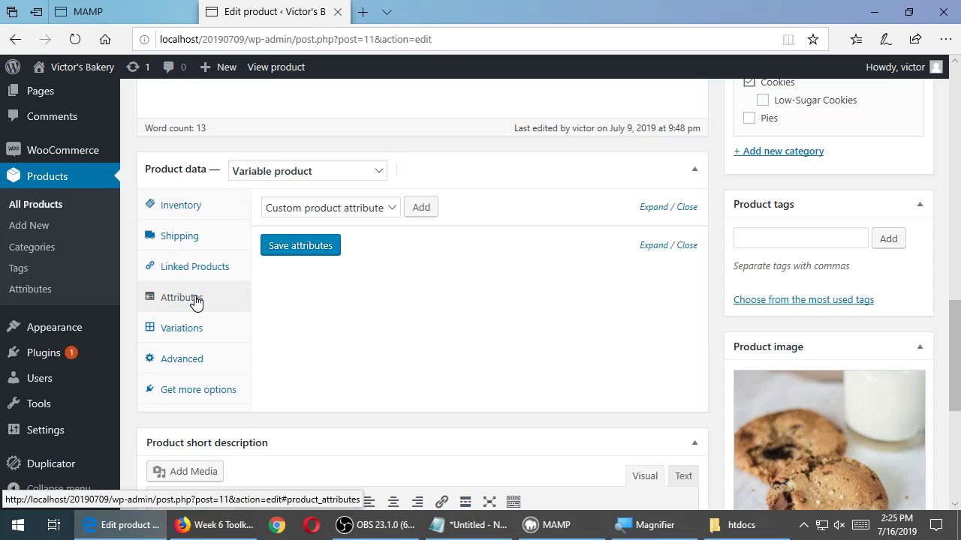
pyautogui.click(327, 215)
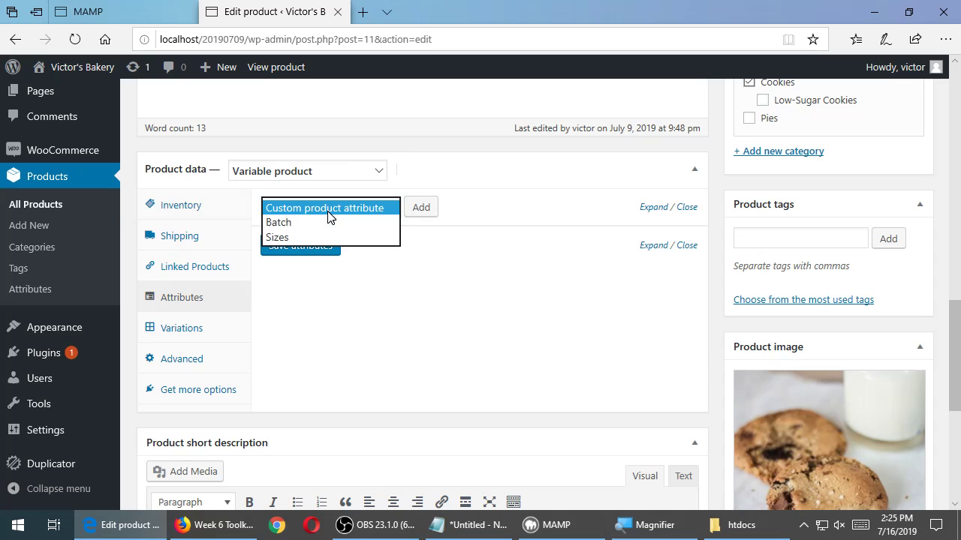
pyautogui.click(288, 223)
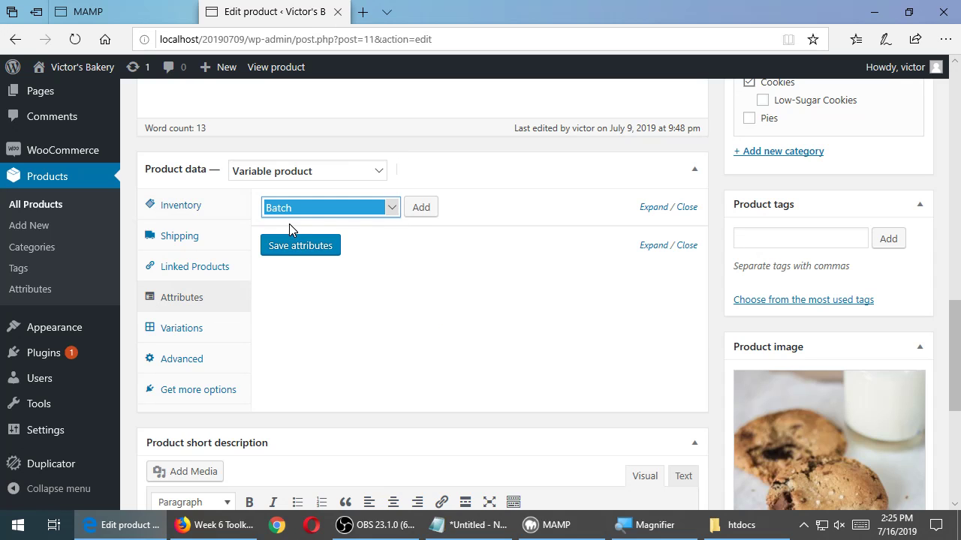
pyautogui.click(421, 209)
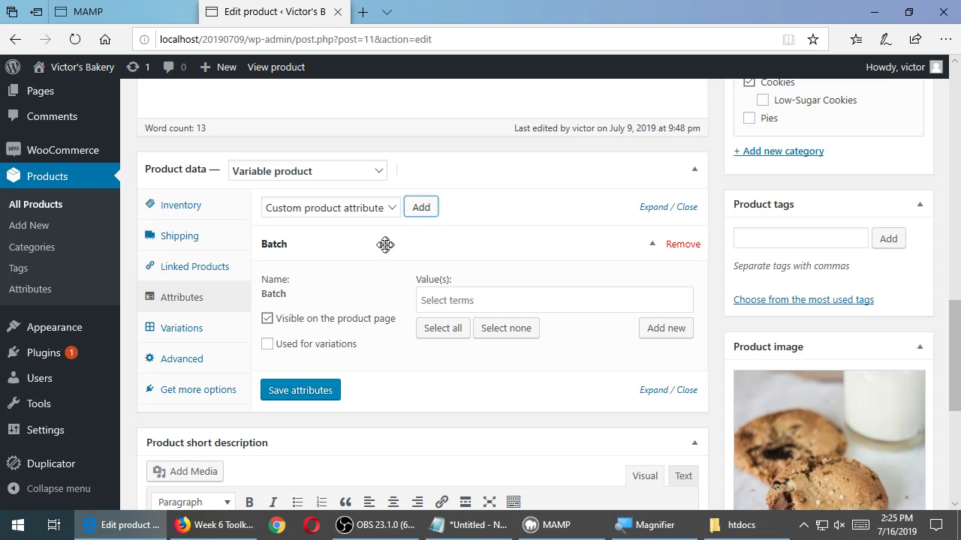
pyautogui.click(334, 345)
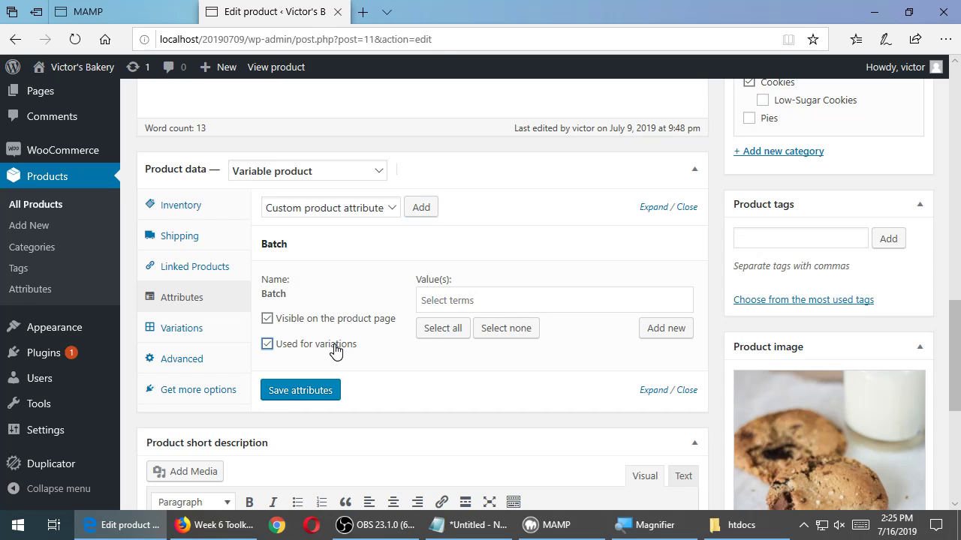
pyautogui.click(441, 329)
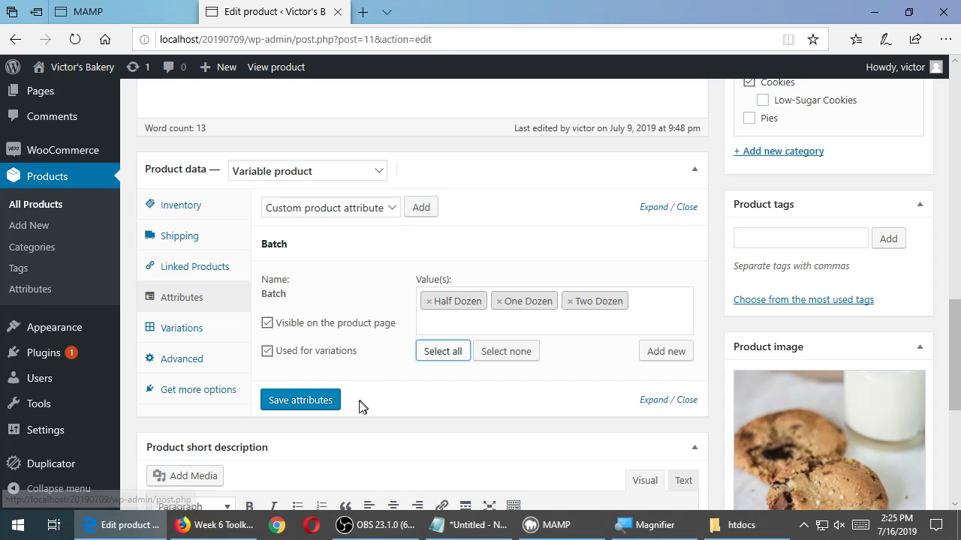
pyautogui.click(322, 406)
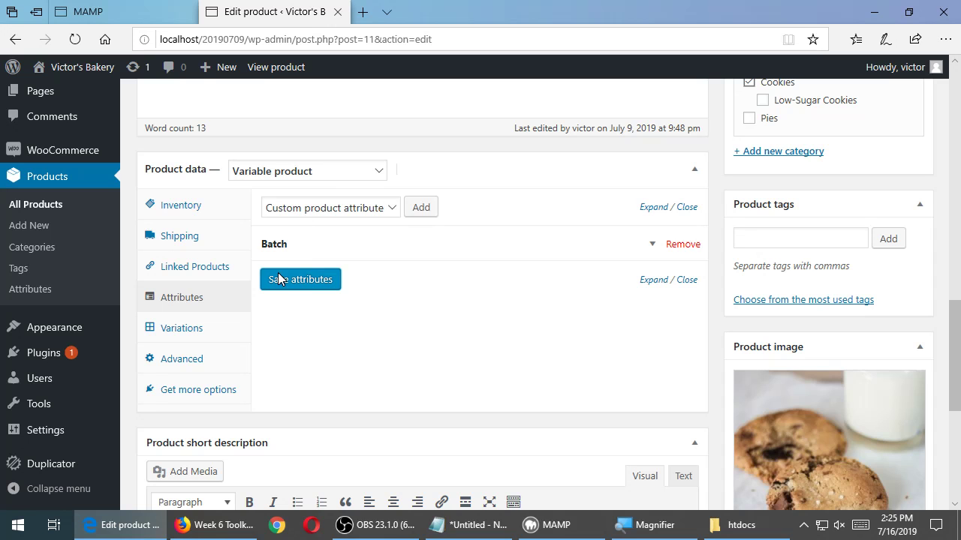
# Step: Create the Half Dozen, One Dozen and Two Dozen variations from all attributes
pyautogui.click(189, 330)
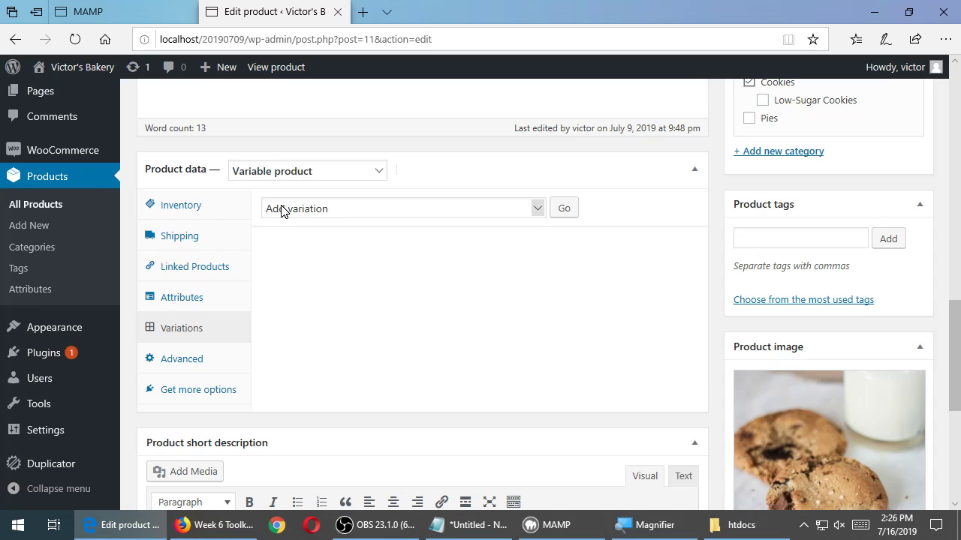
pyautogui.click(283, 210)
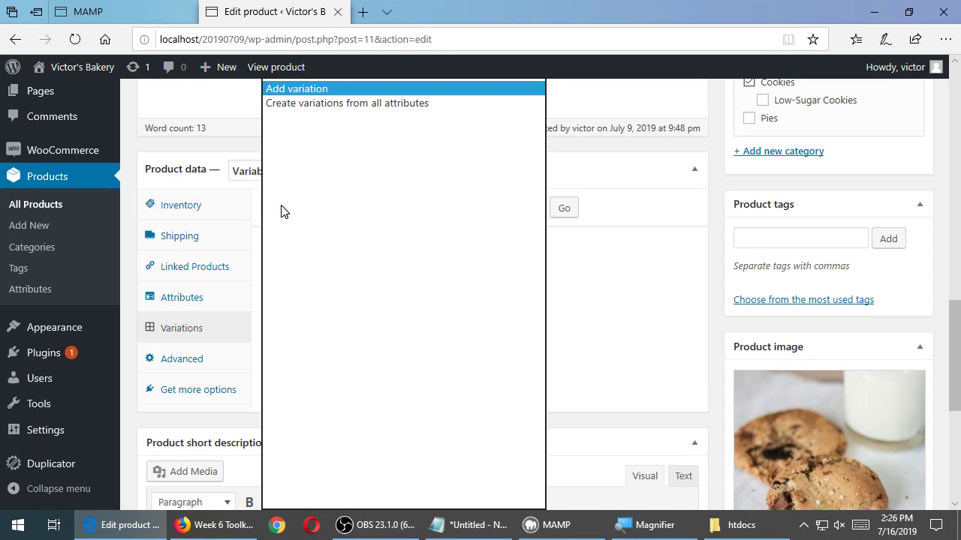
pyautogui.click(339, 107)
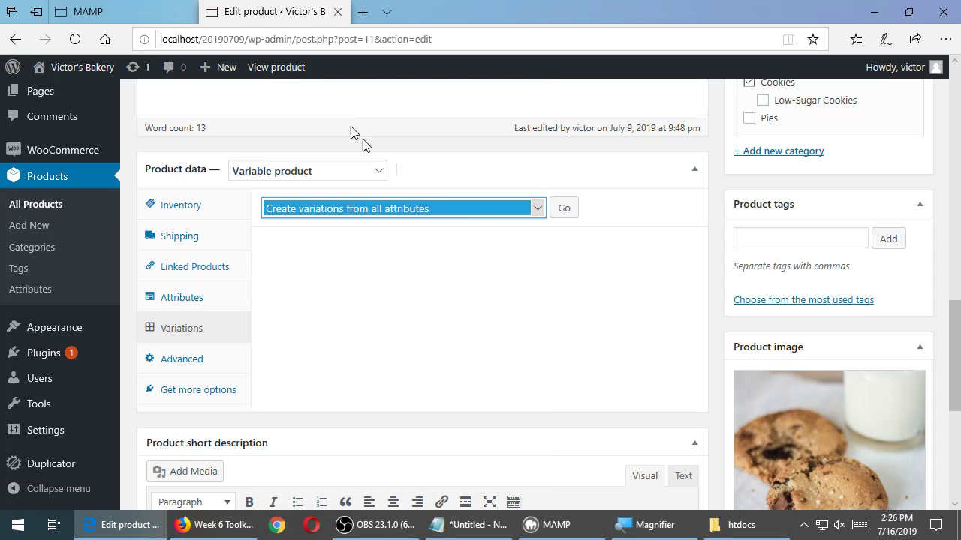
pyautogui.click(562, 210)
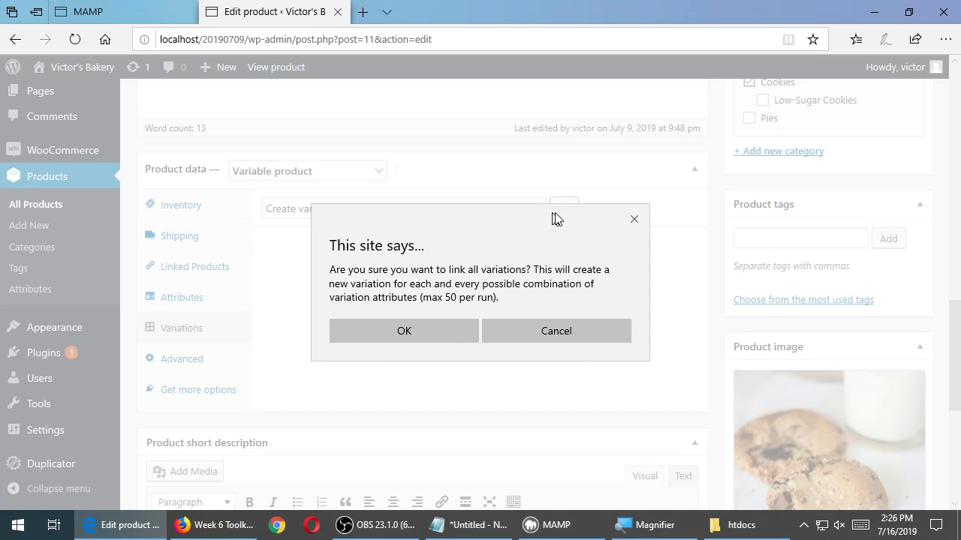
pyautogui.click(395, 337)
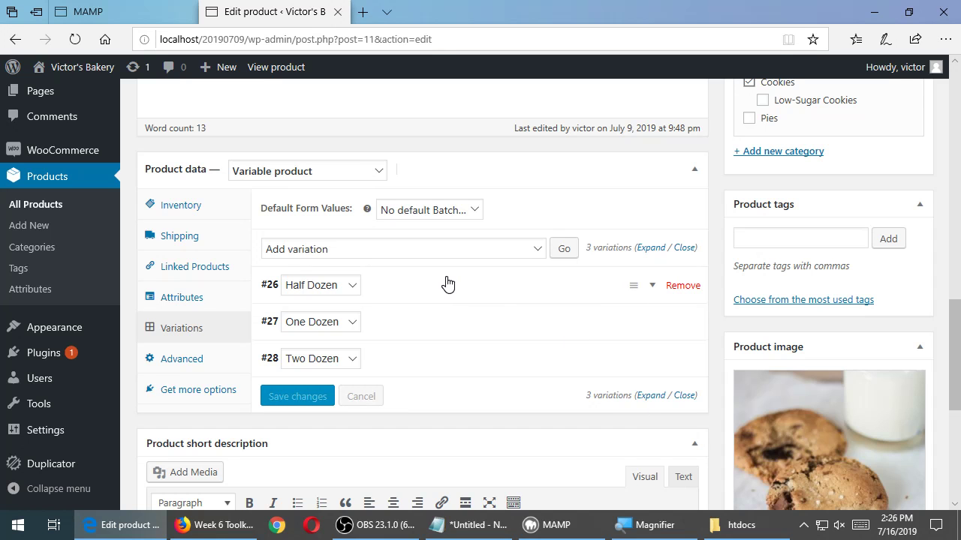
# Step: Give the Half Dozen variation a price of 5
pyautogui.click(451, 287)
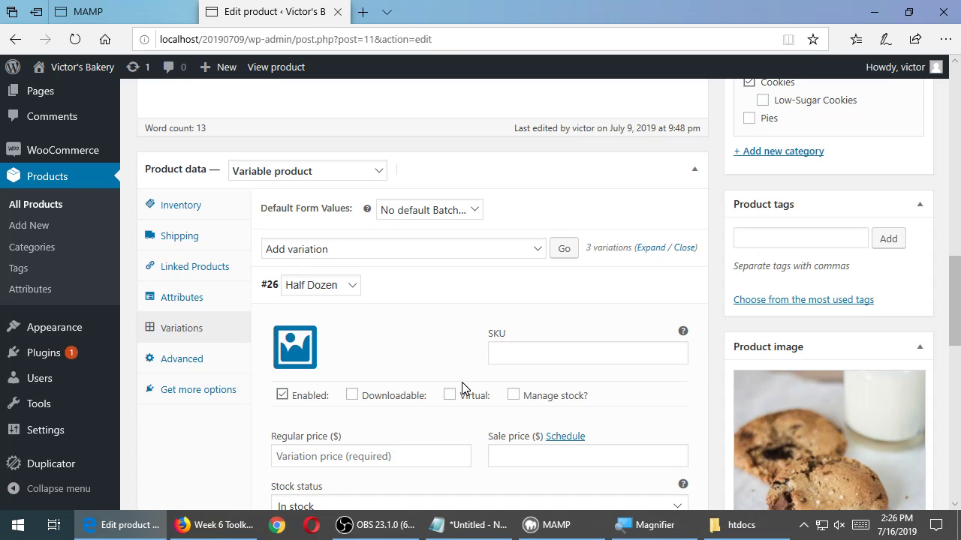
pyautogui.scroll(-2, 468, 408)
pyautogui.scroll(-1, 468, 403)
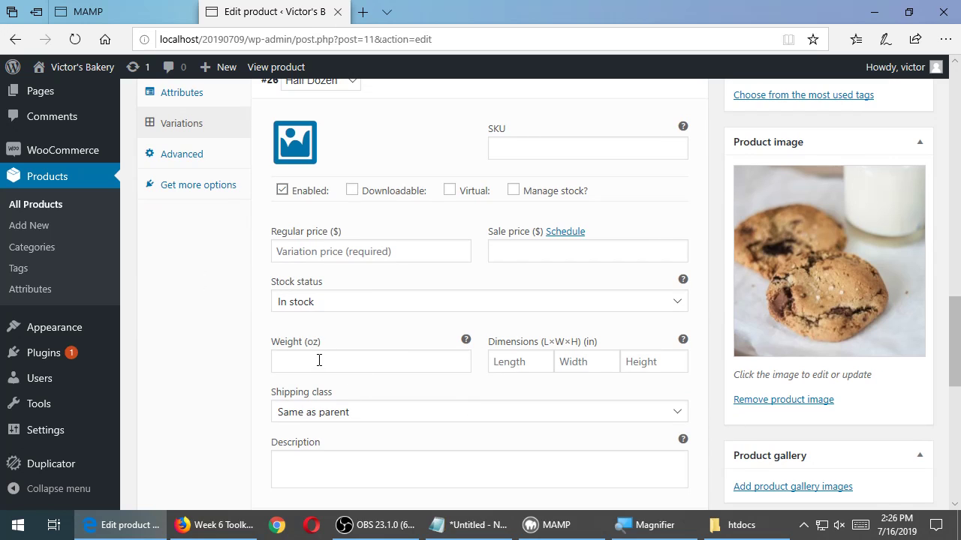
pyautogui.click(353, 254)
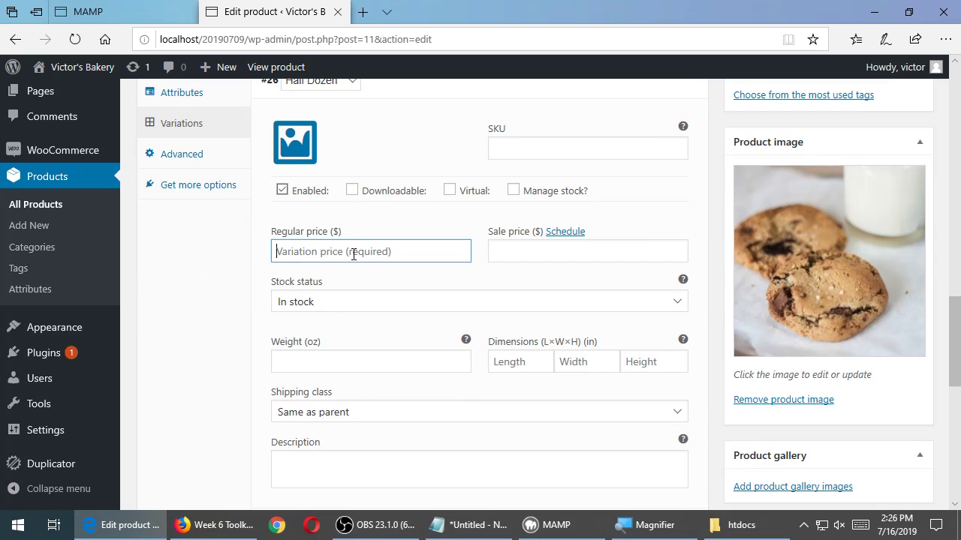
pyautogui.write('5')
pyautogui.scroll(2, 356, 253)
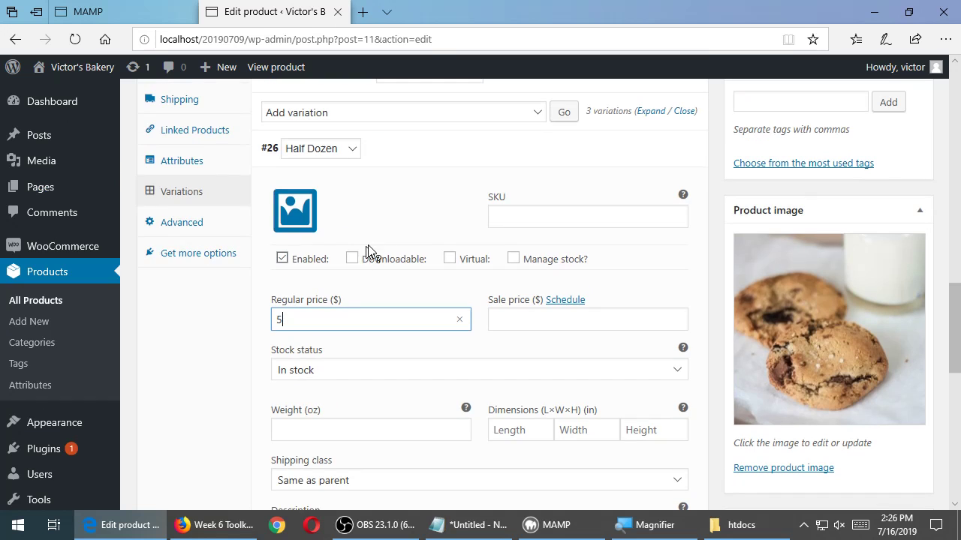
pyautogui.click(444, 151)
# Step: Give the One Dozen variation a price of 11
pyautogui.click(389, 191)
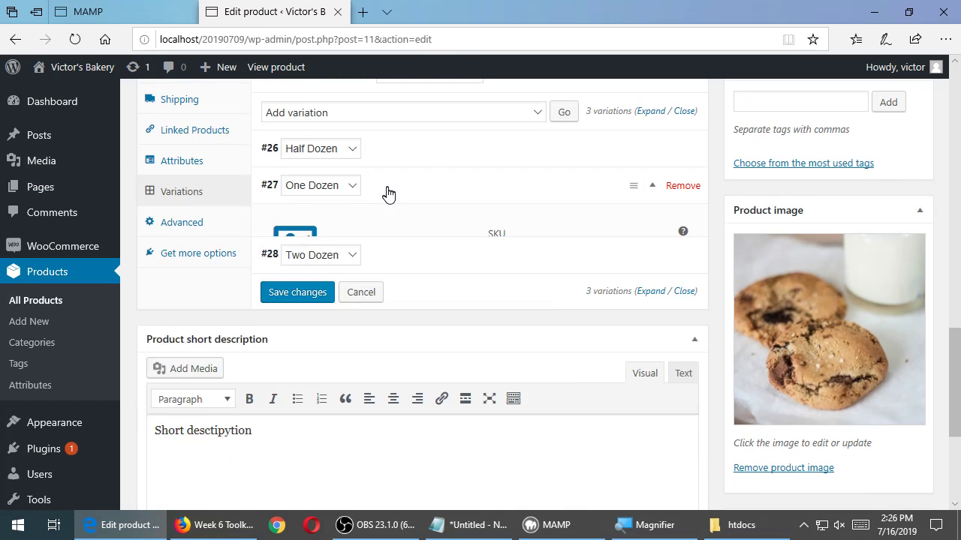
pyautogui.click(367, 356)
pyautogui.write('11')
pyautogui.click(420, 197)
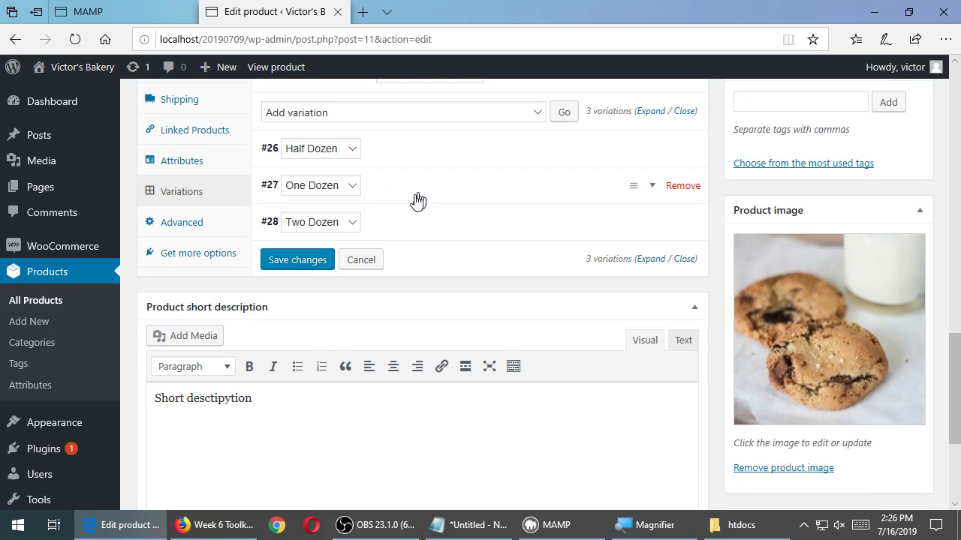
# Step: Set the Two Dozen variation's regular price to 24 and sale price to 23
pyautogui.click(393, 227)
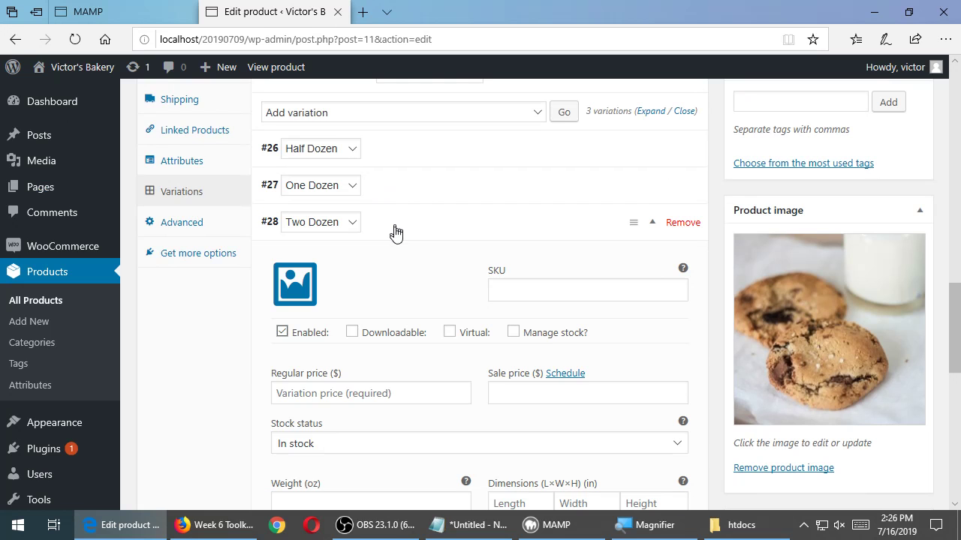
pyautogui.click(366, 393)
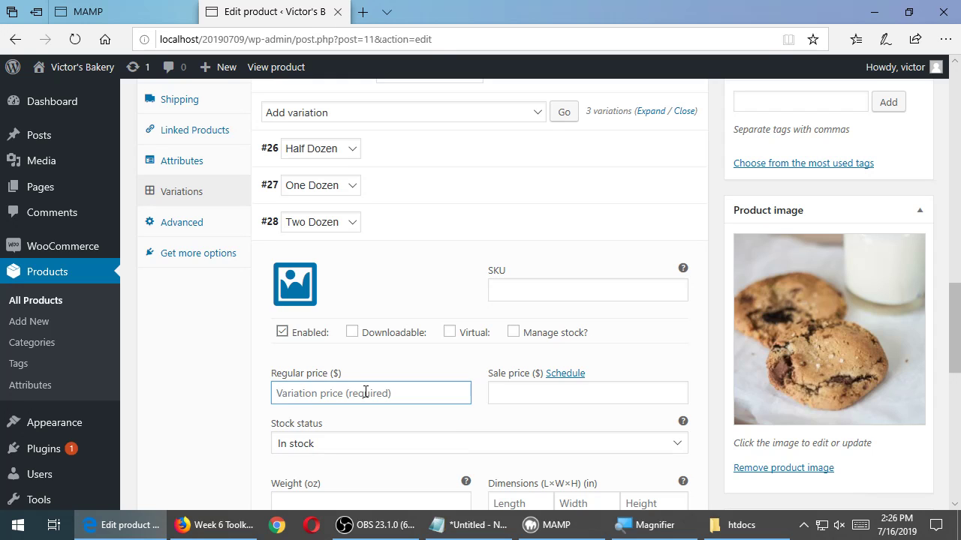
pyautogui.write('24')
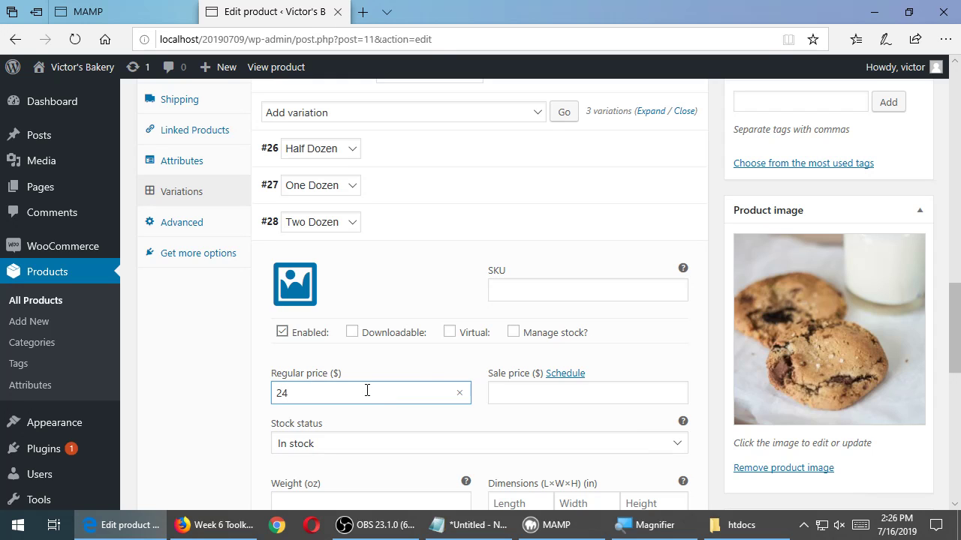
pyautogui.click(510, 399)
pyautogui.write('23')
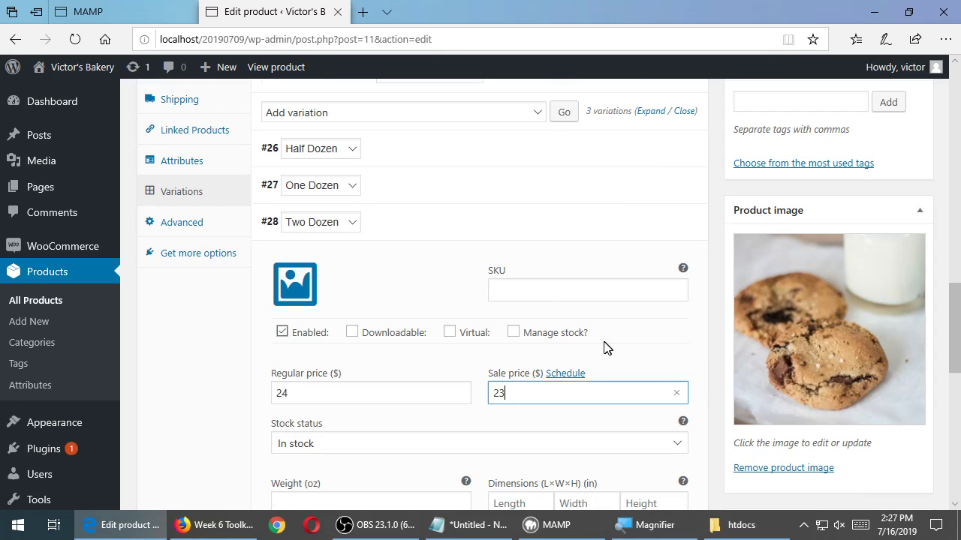
pyautogui.scroll(-2, 586, 338)
pyautogui.scroll(-3, 505, 293)
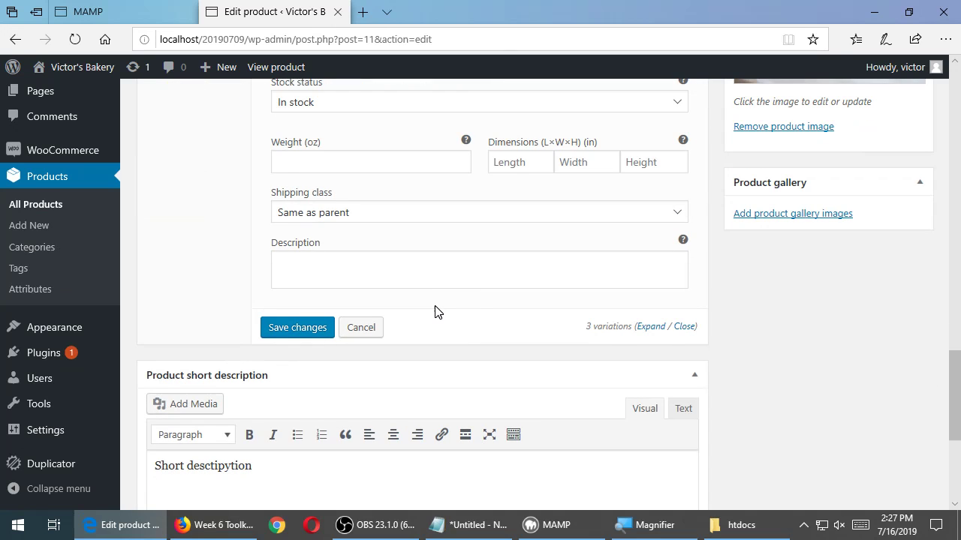
# Step: Save the new Batch variation prices and update the Chocolate Chip Cookie product
pyautogui.click(304, 330)
pyautogui.scroll(8, 525, 323)
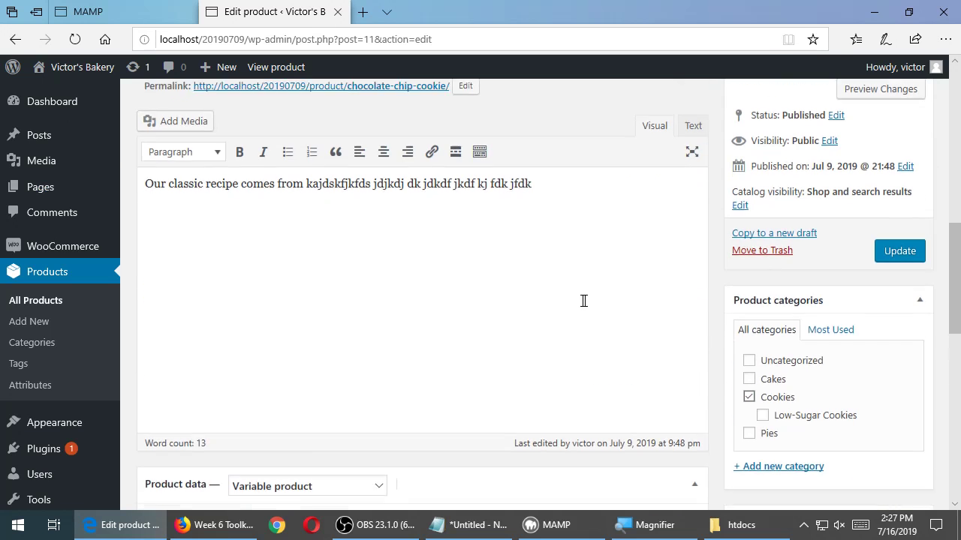
pyautogui.click(900, 260)
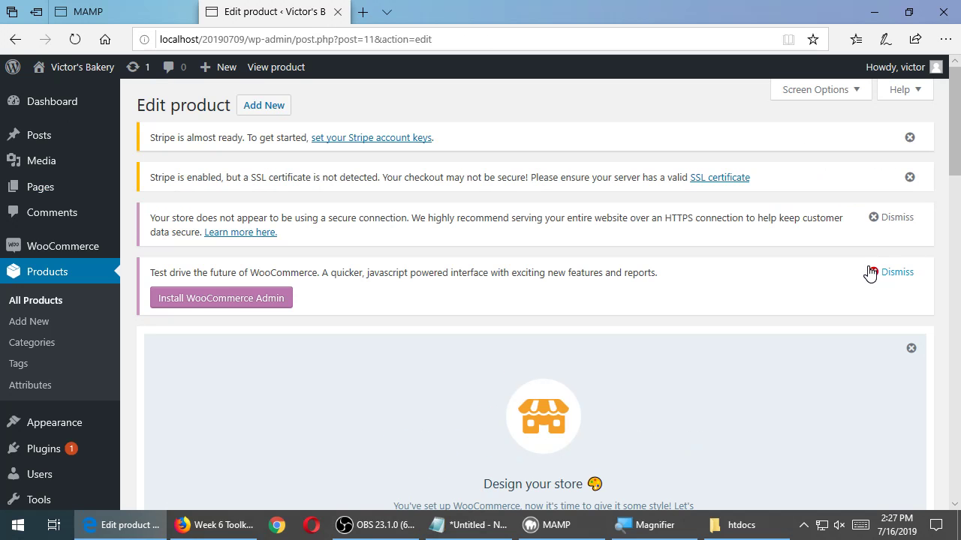
pyautogui.scroll(-8, 864, 266)
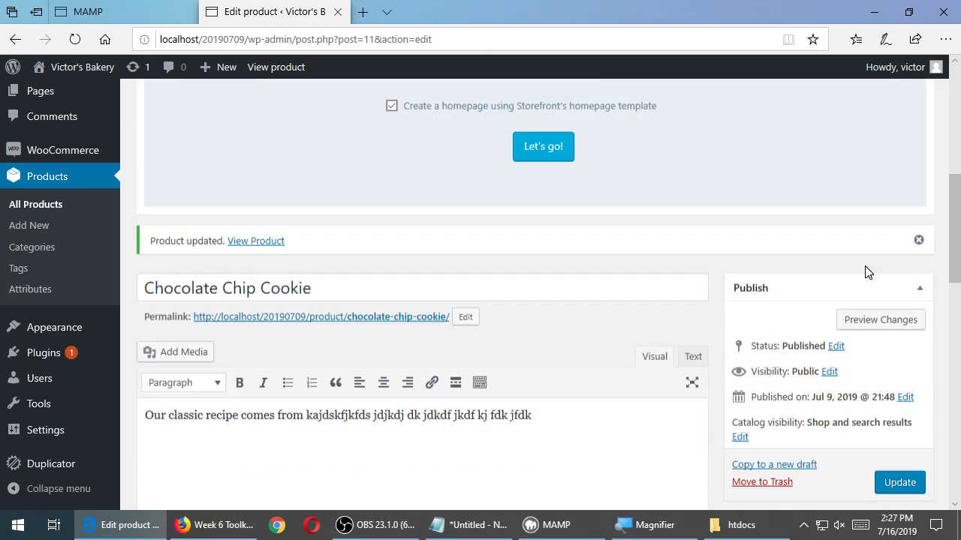
pyautogui.scroll(-2, 865, 271)
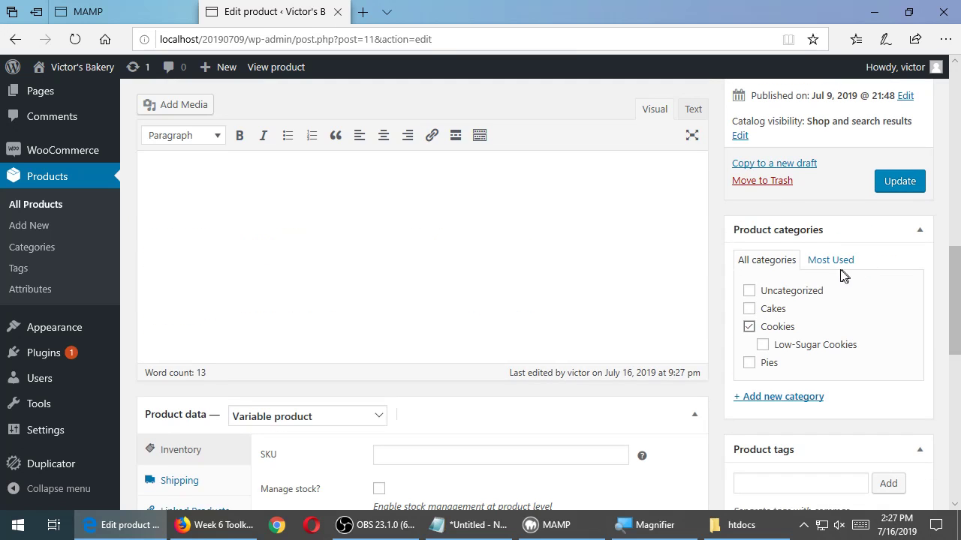
pyautogui.scroll(2, 686, 343)
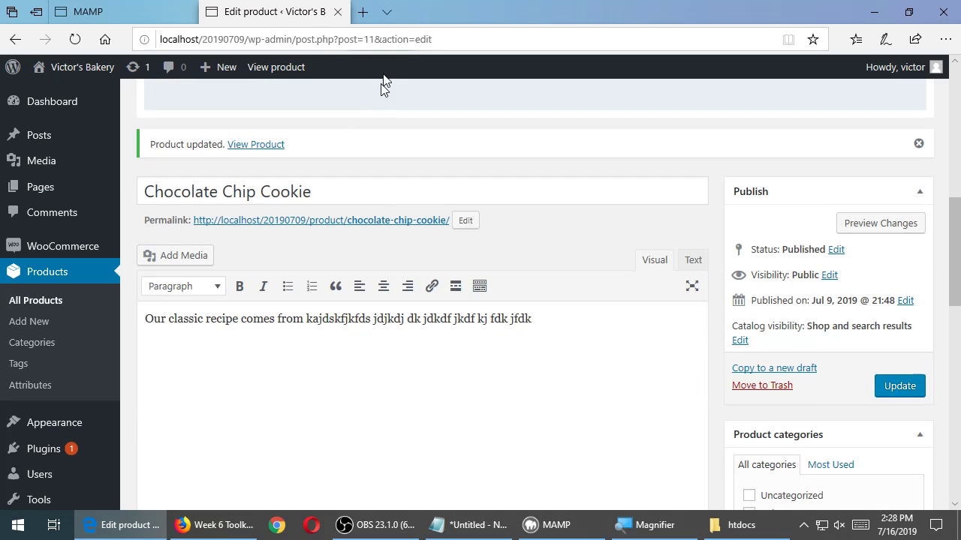
pyautogui.scroll(5, 355, 134)
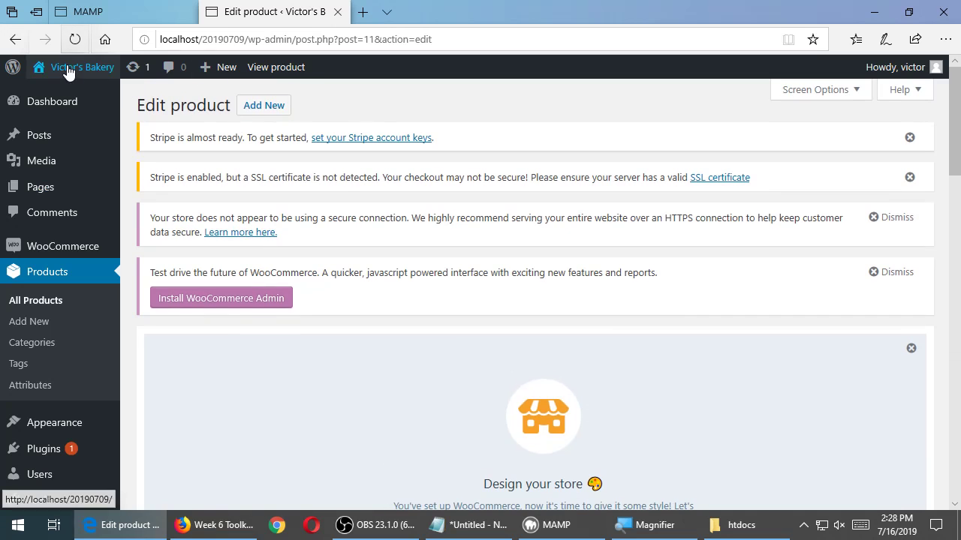
# Step: Open the storefront in a new tab, check the cart, then browse the Shop product listing
pyautogui.middleClick(75, 67)
pyautogui.click(410, 7)
pyautogui.moveTo(827, 205)
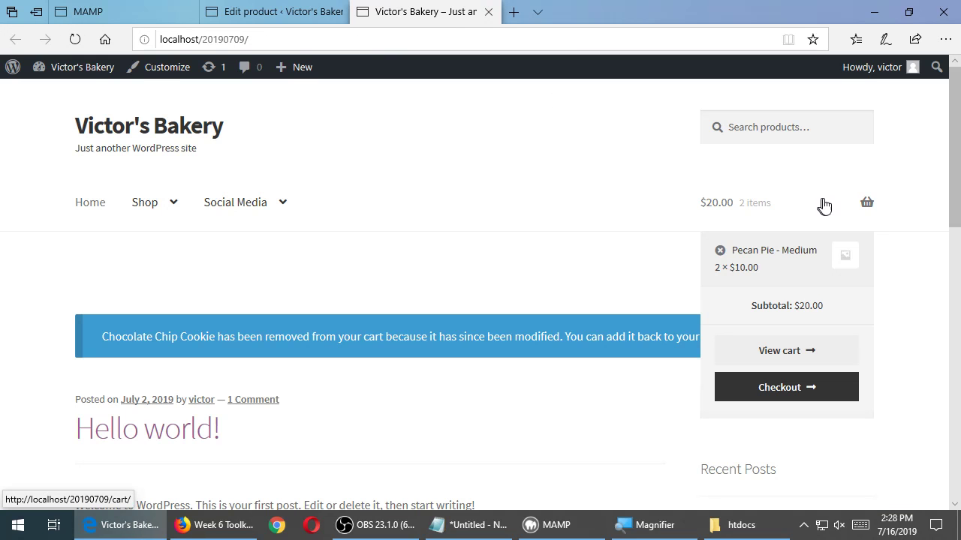
pyautogui.click(786, 214)
pyautogui.scroll(-2, 686, 266)
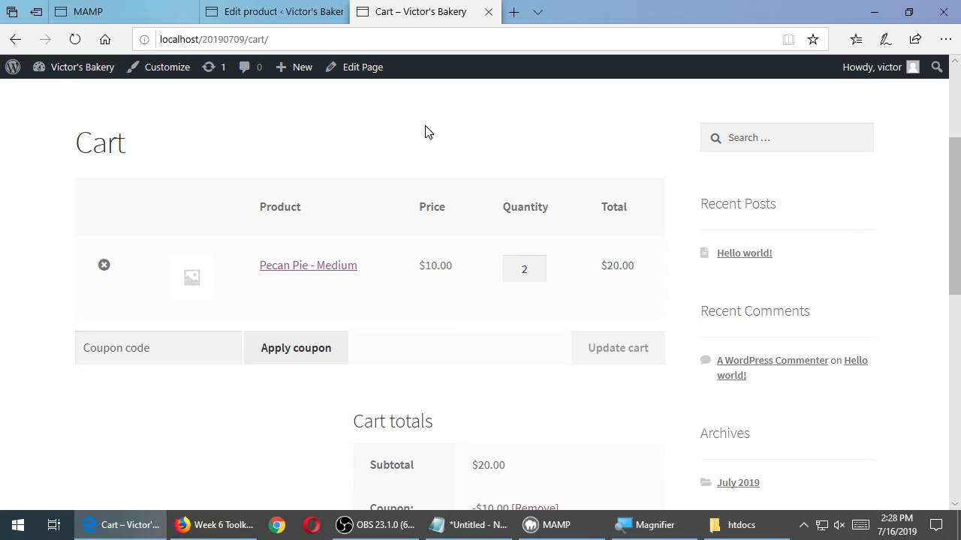
pyautogui.scroll(3, 425, 132)
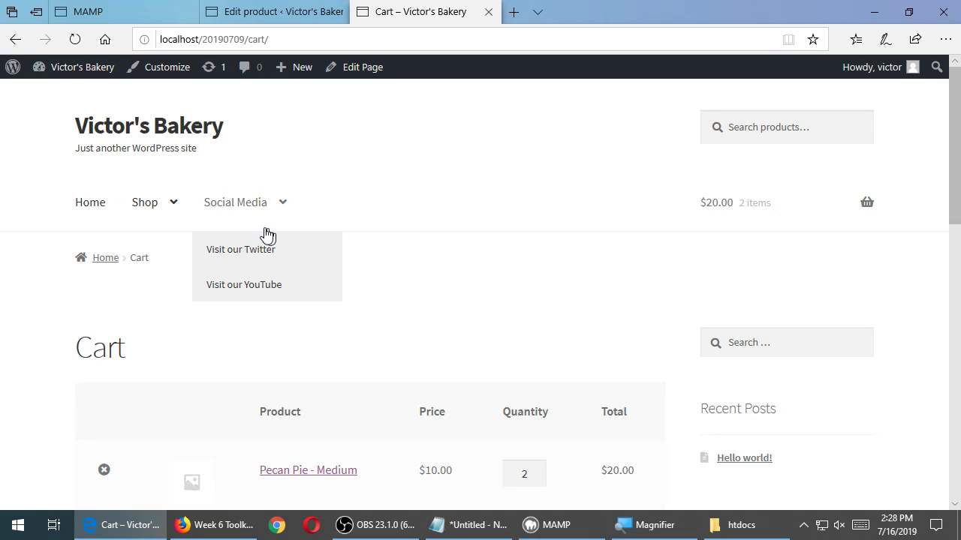
pyautogui.click(153, 209)
pyautogui.scroll(-5, 437, 343)
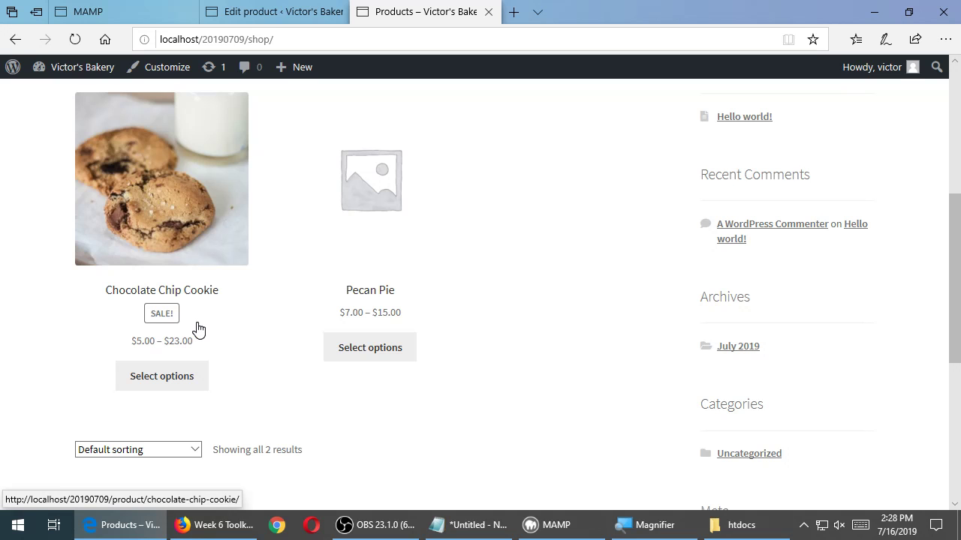
# Step: On the Chocolate Chip Cookie page, choose the Two Dozen batch at $23.00 and add it to the cart
pyautogui.click(188, 378)
pyautogui.scroll(-3, 215, 393)
pyautogui.click(409, 350)
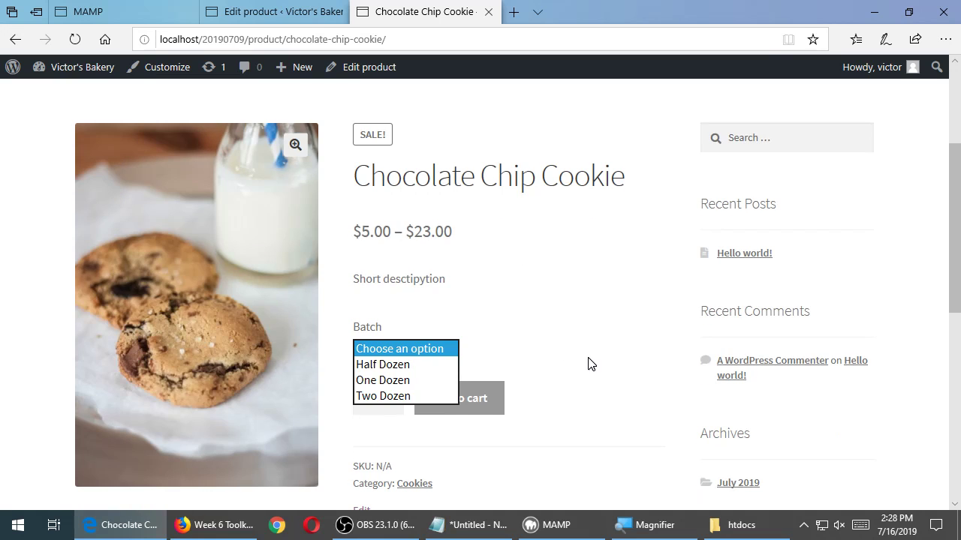
pyautogui.click(431, 367)
pyautogui.click(422, 352)
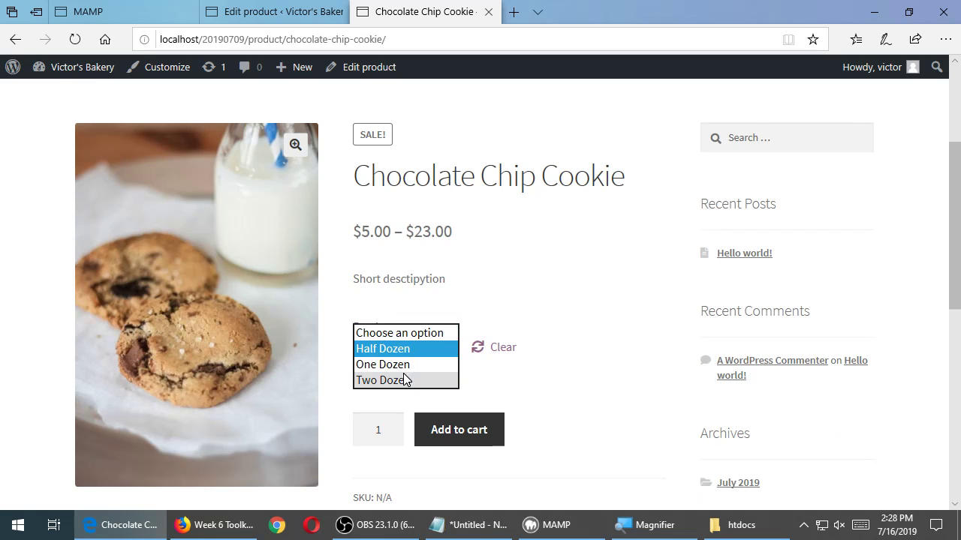
pyautogui.click(406, 381)
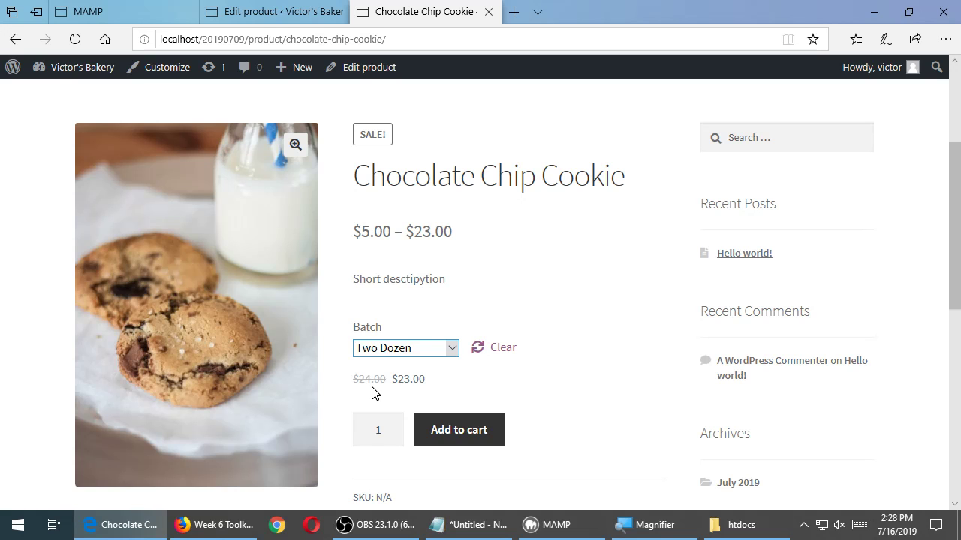
pyautogui.click(438, 429)
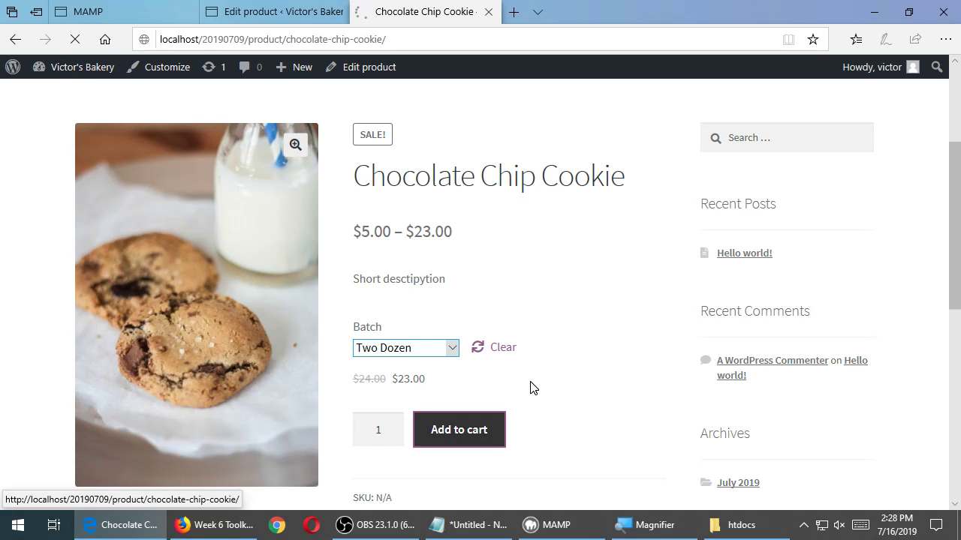
# Step: Go to the cart and review its items and totals
pyautogui.click(818, 392)
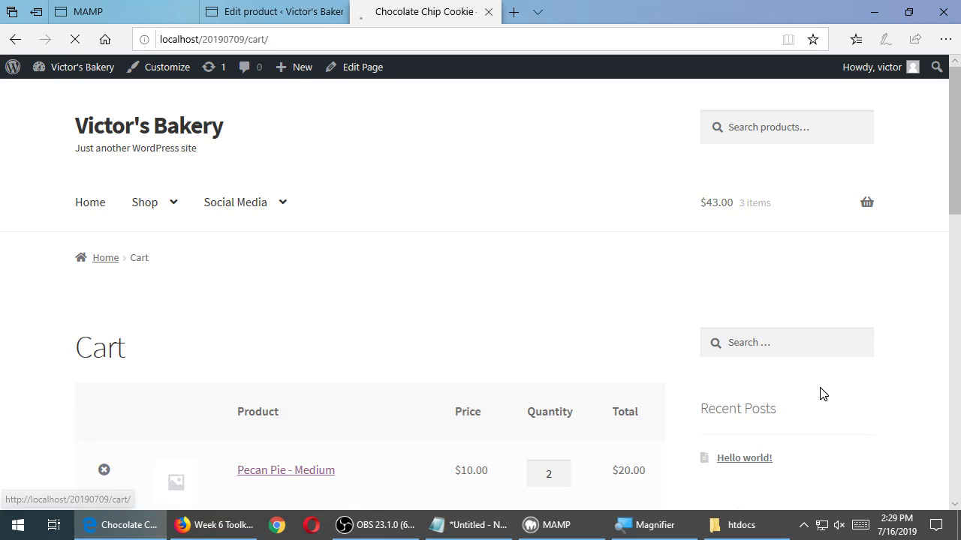
pyautogui.scroll(-3, 548, 285)
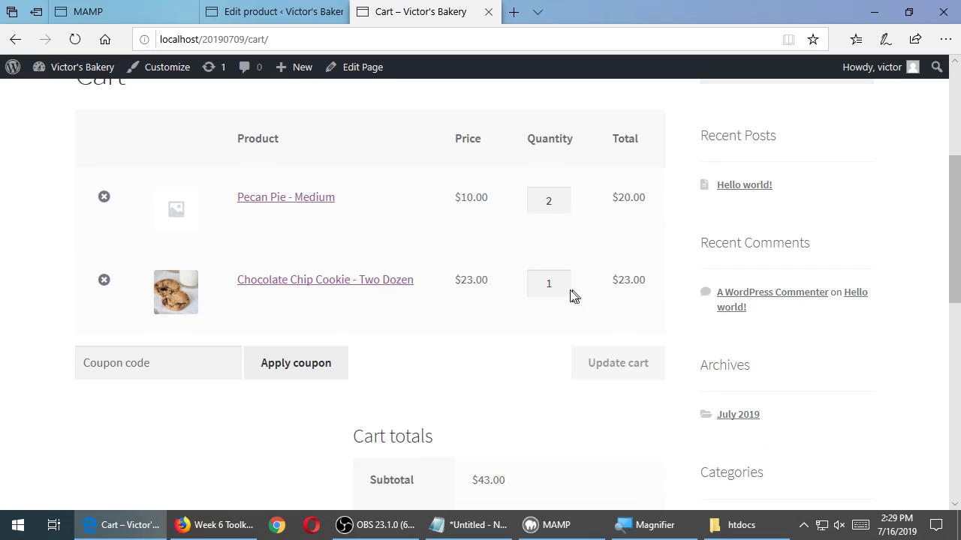
pyautogui.scroll(-3, 613, 284)
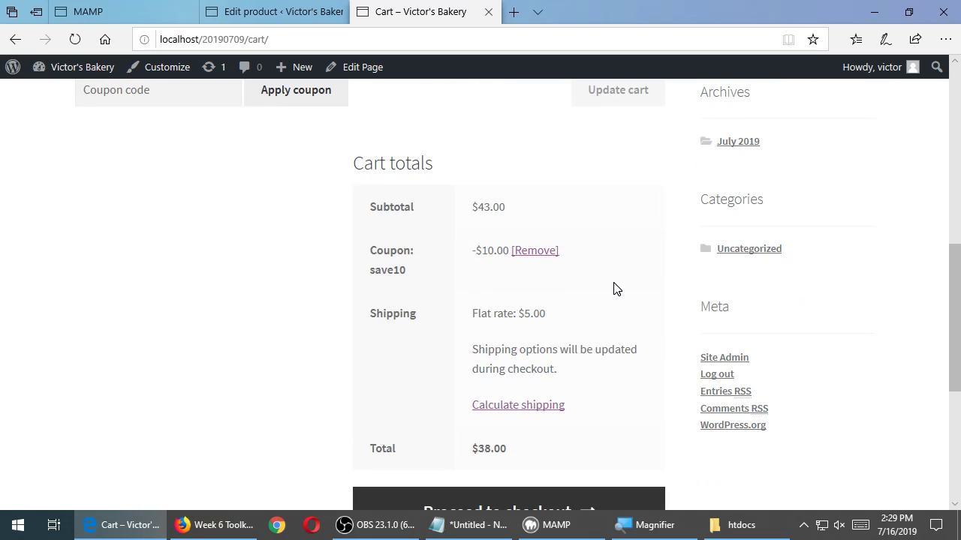
pyautogui.scroll(4, 613, 289)
# Step: Change the Pecan Pie quantity to 1 and update the cart
pyautogui.click(554, 269)
pyautogui.doubleClick(554, 269)
pyautogui.write('1')
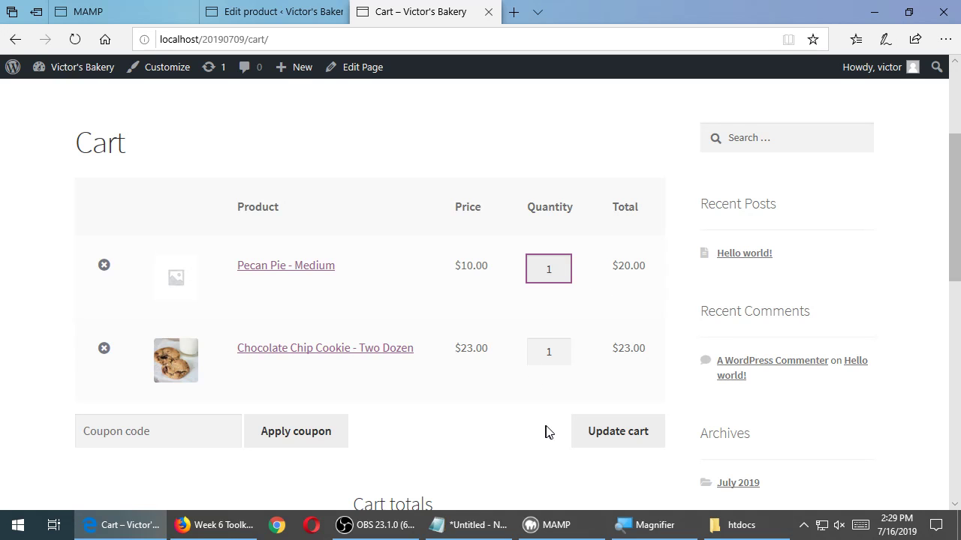
pyautogui.click(616, 422)
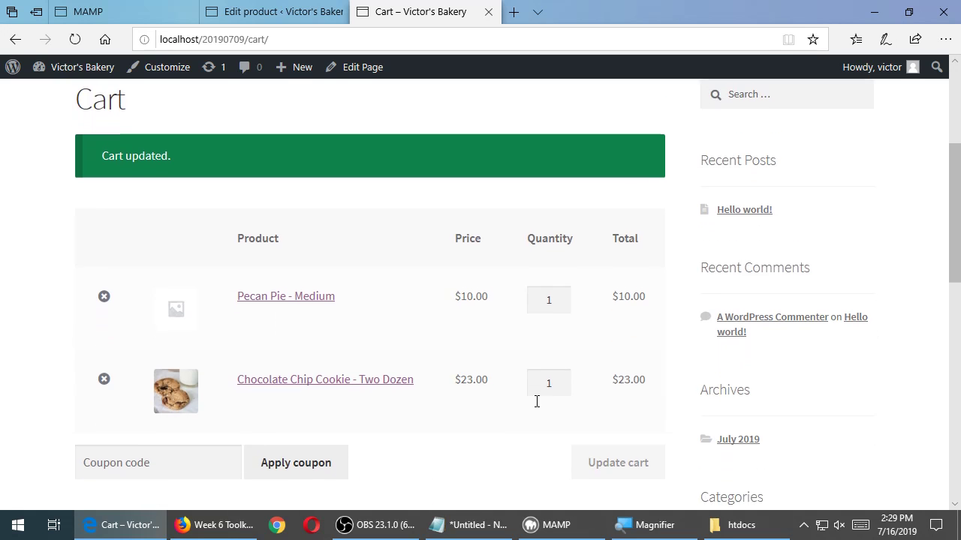
pyautogui.scroll(-3, 536, 399)
pyautogui.scroll(-2, 650, 413)
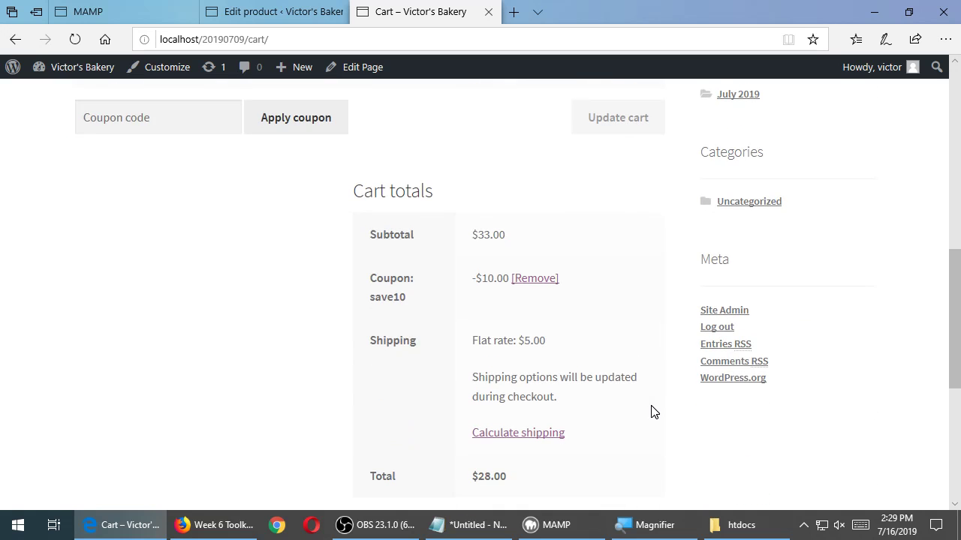
pyautogui.scroll(4, 650, 412)
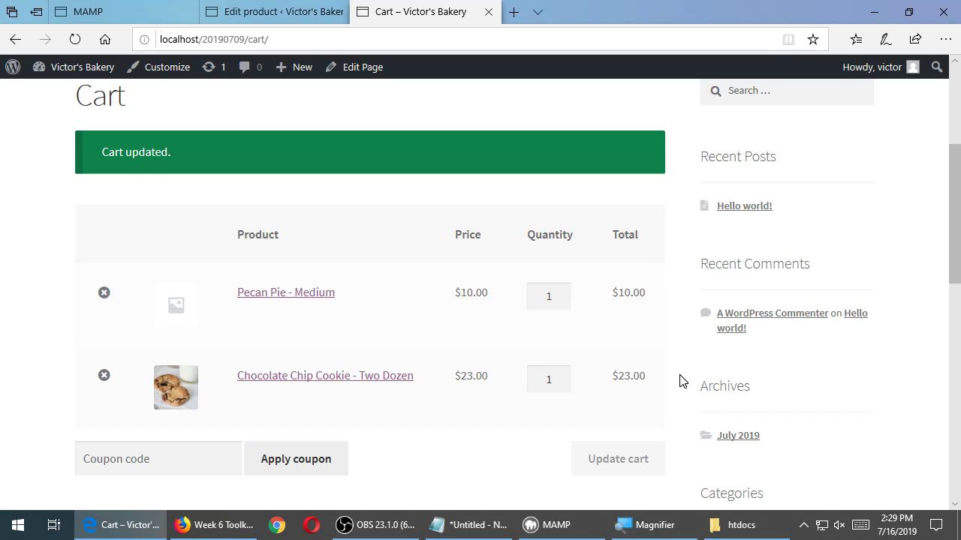
pyautogui.scroll(3, 683, 382)
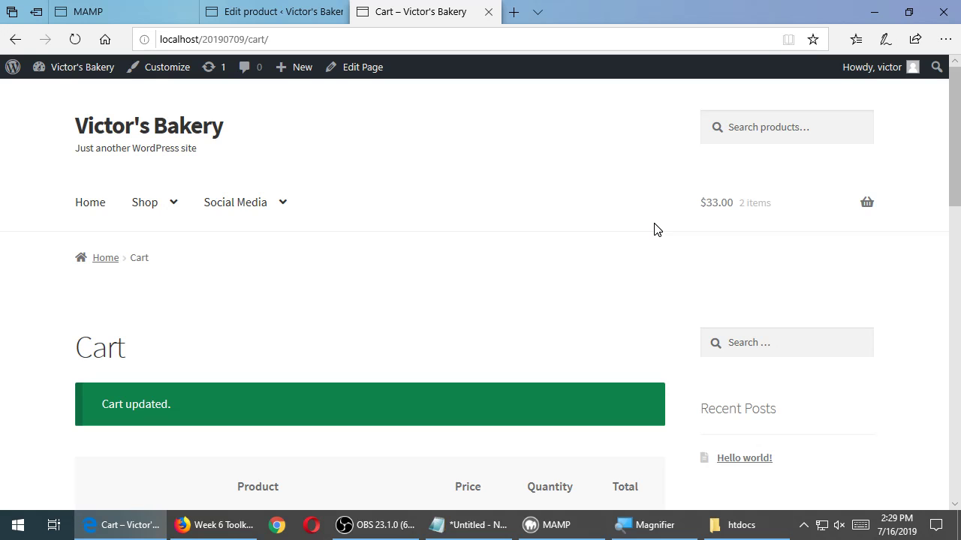
# Step: Return to the product editor and start a new product
pyautogui.click(284, 20)
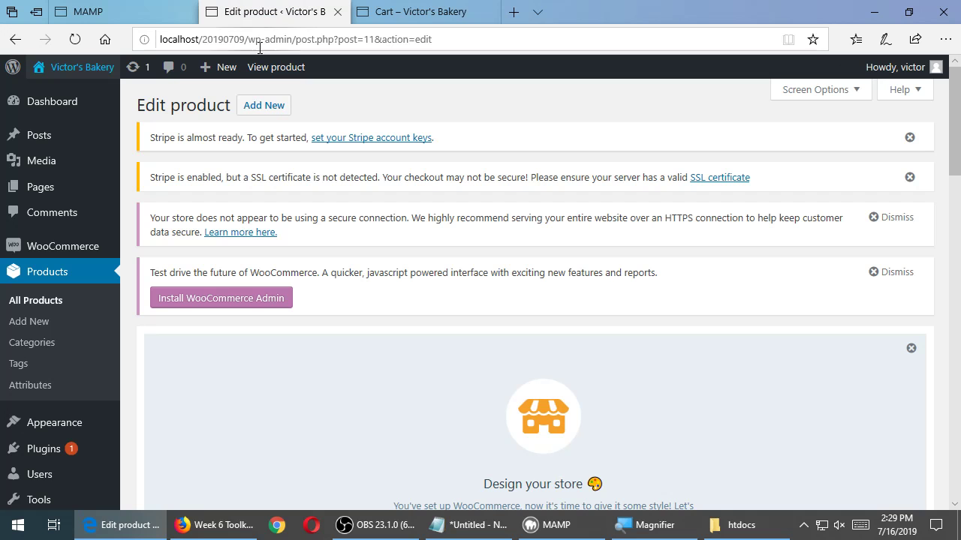
pyautogui.click(36, 321)
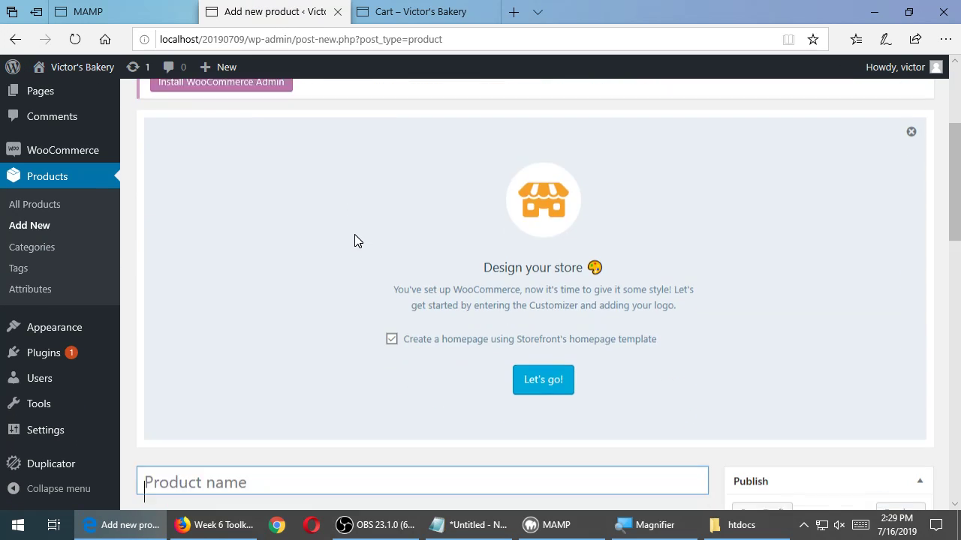
pyautogui.scroll(-7, 352, 235)
pyautogui.scroll(1, 330, 208)
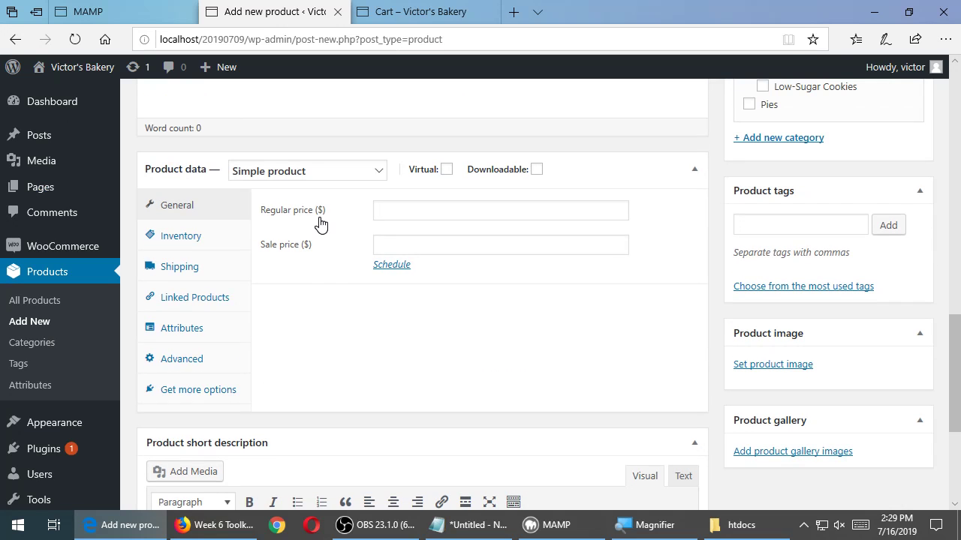
# Step: Set the product type to Grouped product and show its Linked Products settings
pyautogui.click(344, 182)
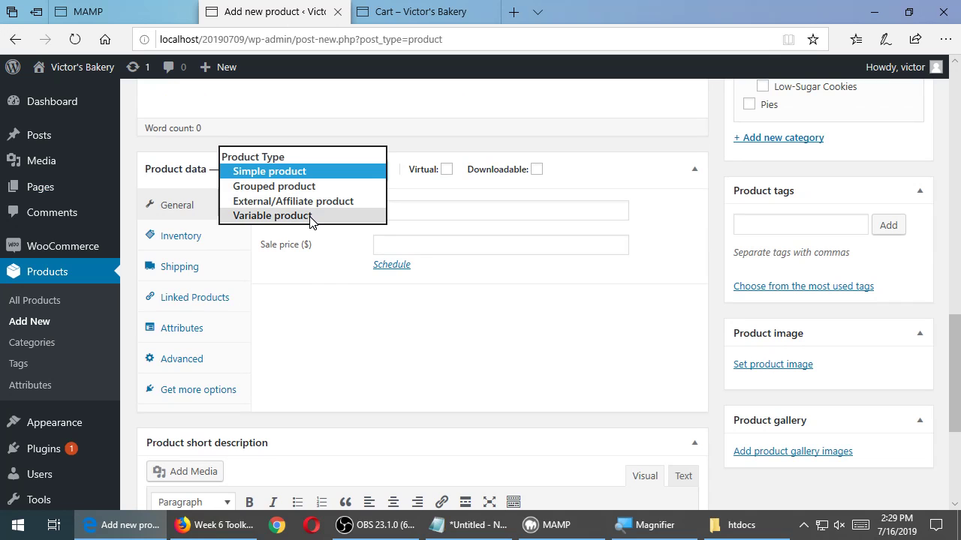
pyautogui.click(266, 217)
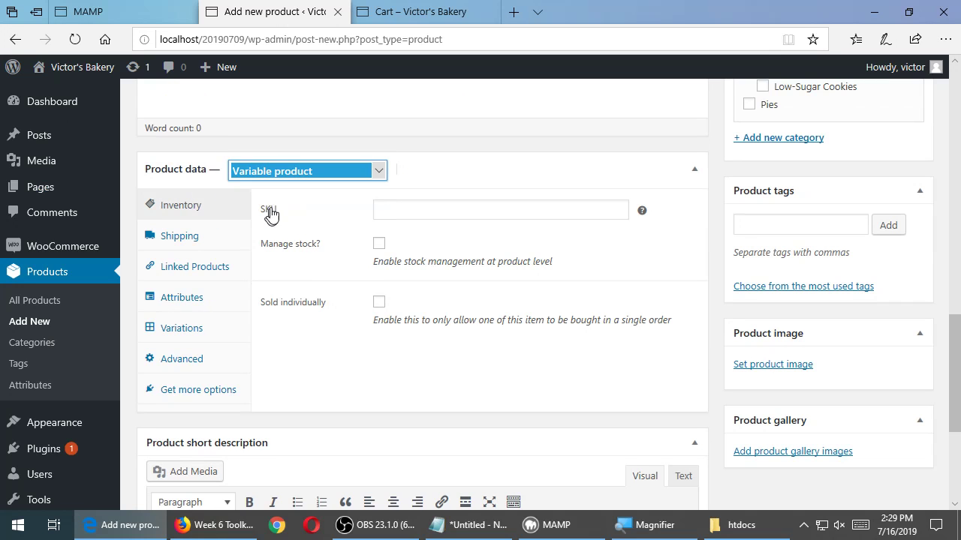
pyautogui.click(294, 171)
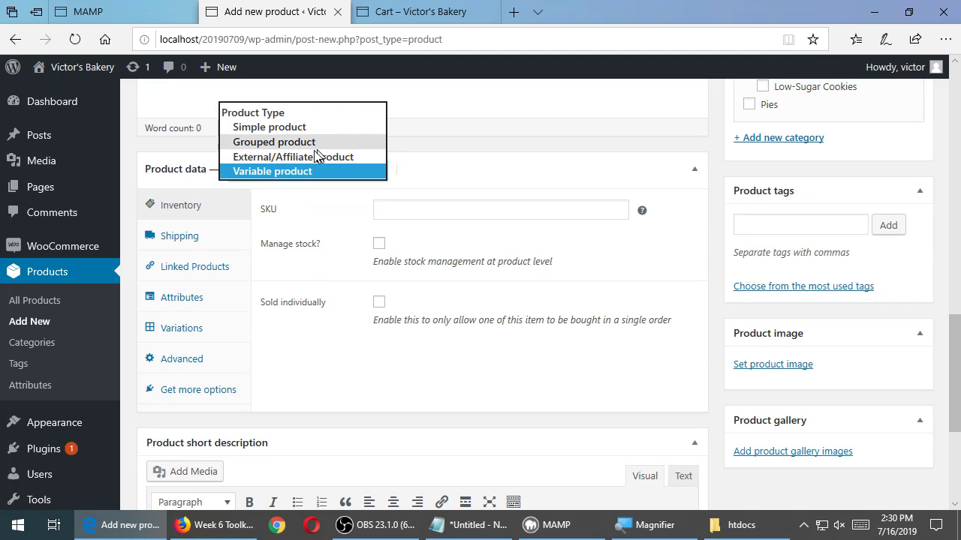
pyautogui.click(265, 148)
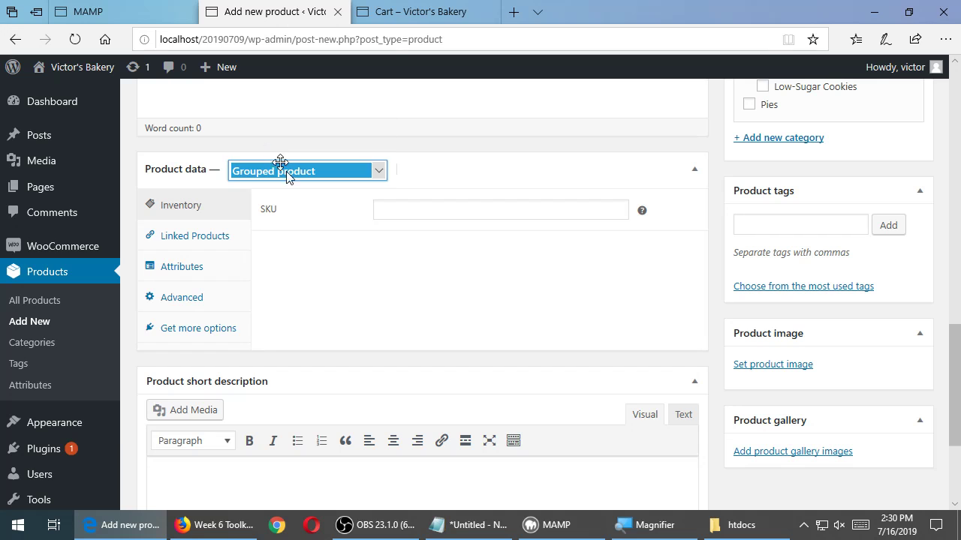
pyautogui.click(213, 239)
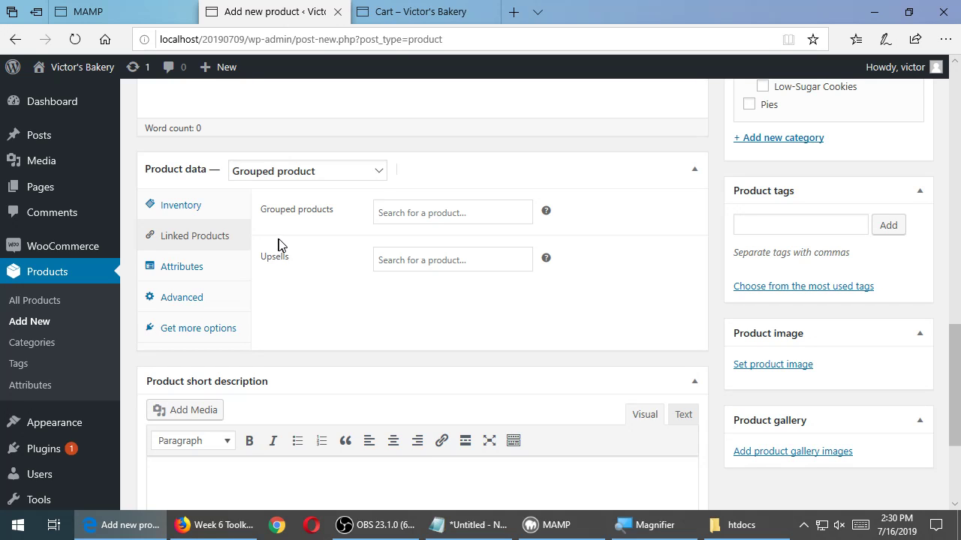
# Step: Search 'coo' in Grouped products and add Chocolate Chip Cookie (#11) to the group
pyautogui.click(408, 212)
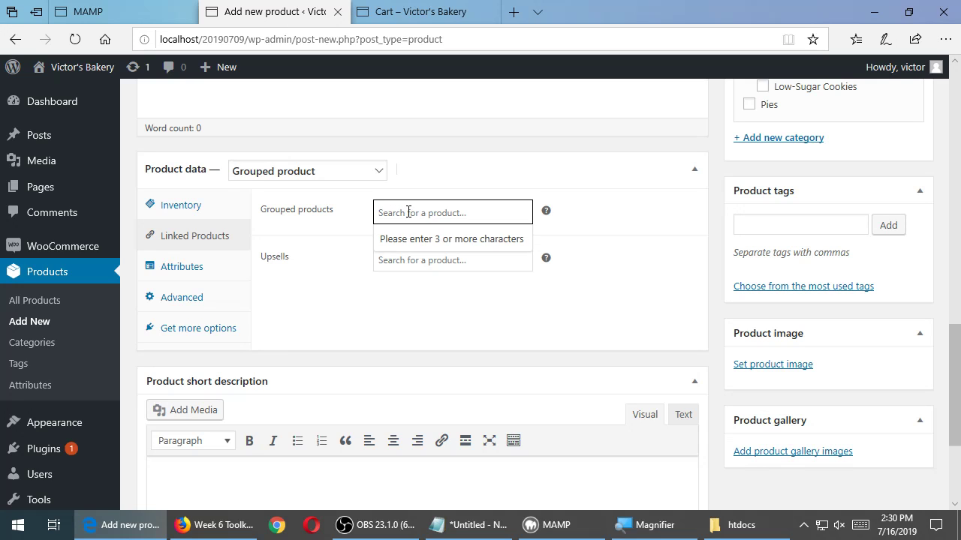
pyautogui.write('coo')
pyautogui.click(430, 237)
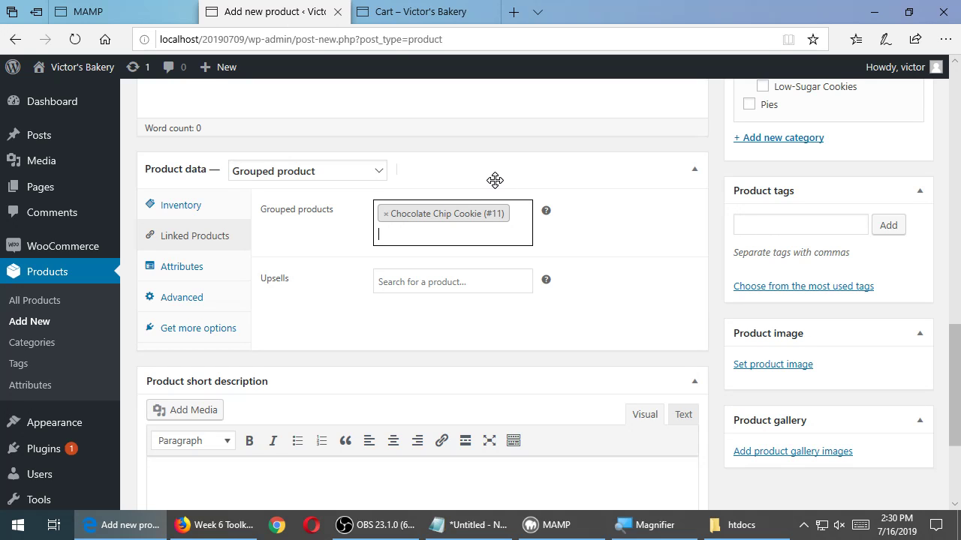
pyautogui.moveTo(546, 212)
pyautogui.moveTo(546, 281)
pyautogui.scroll(3, 529, 143)
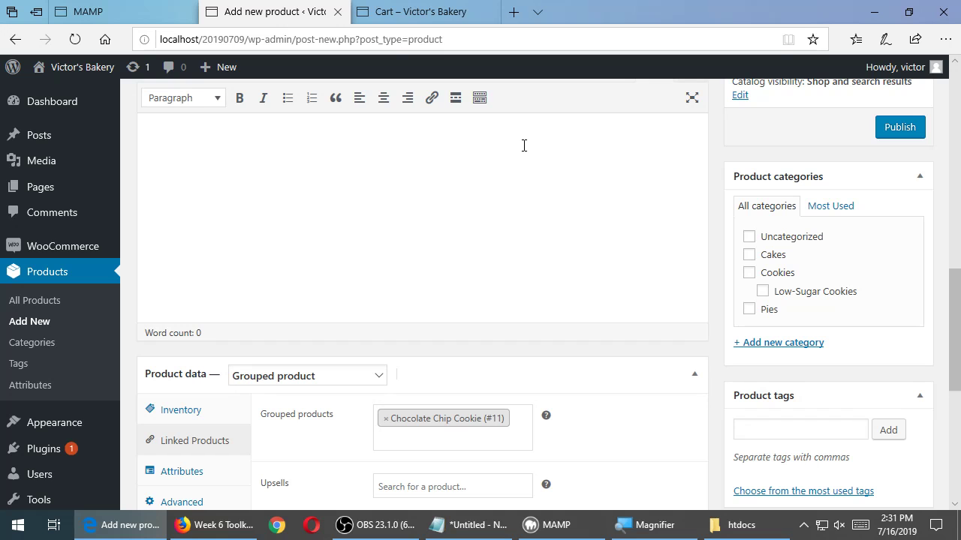
pyautogui.scroll(8, 671, 163)
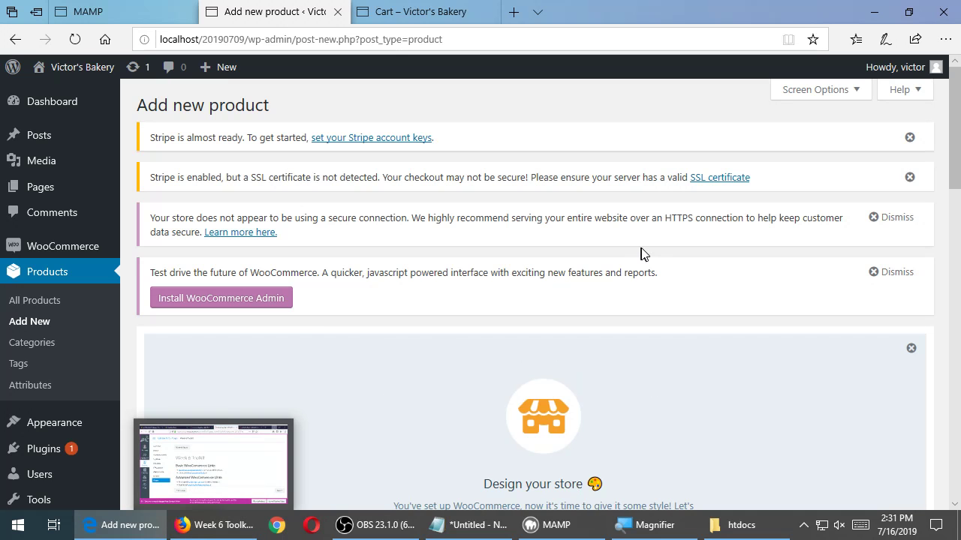
# Step: Glance back at the new product page, then bring the Week 6 Toolkit Canvas page forward
pyautogui.click(217, 528)
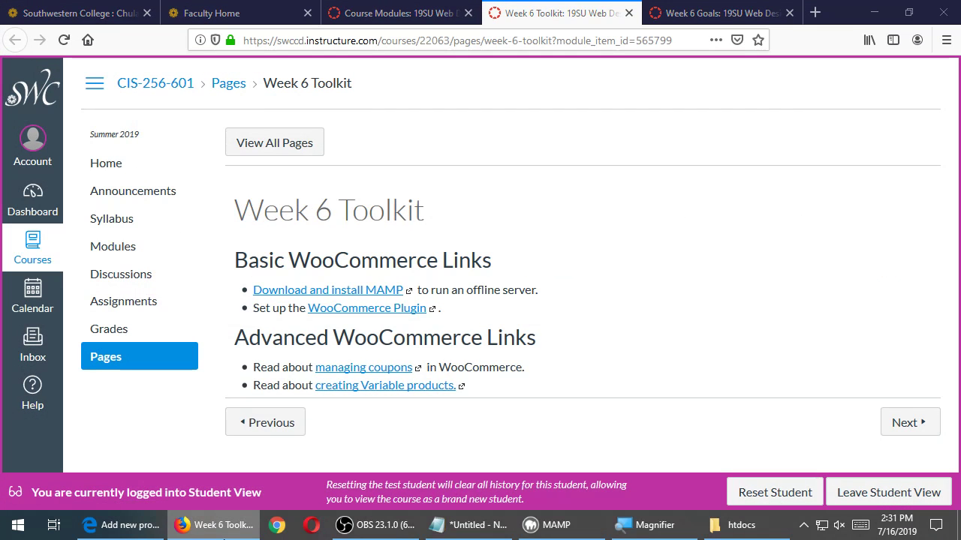
pyautogui.click(875, 12)
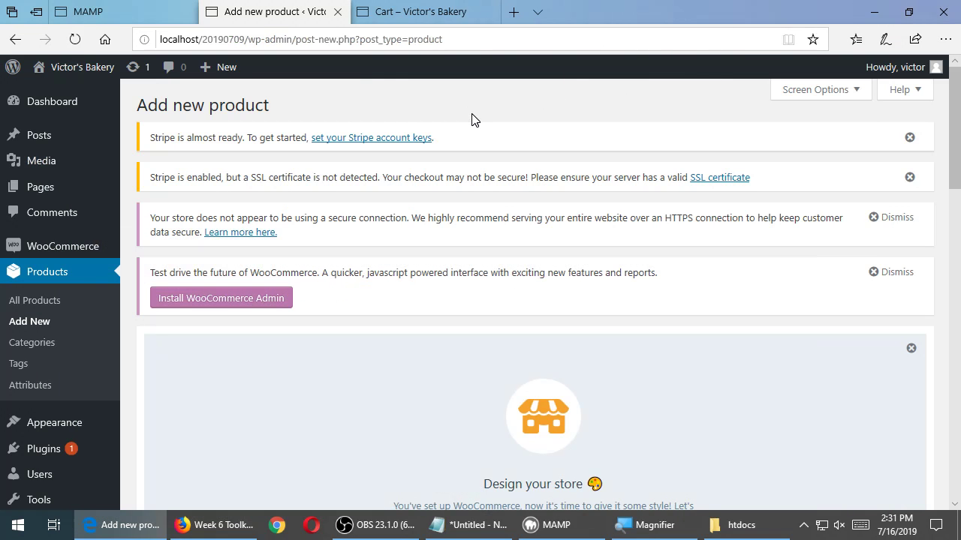
pyautogui.scroll(-7, 470, 120)
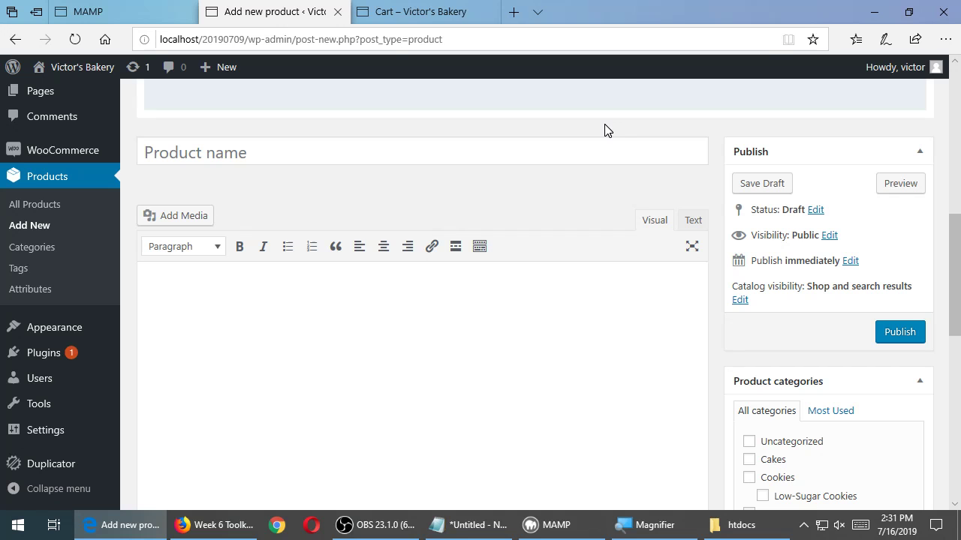
pyautogui.click(242, 522)
# Step: Close the Week 6 Goals and Week 6 Toolkit tabs
pyautogui.click(688, 11)
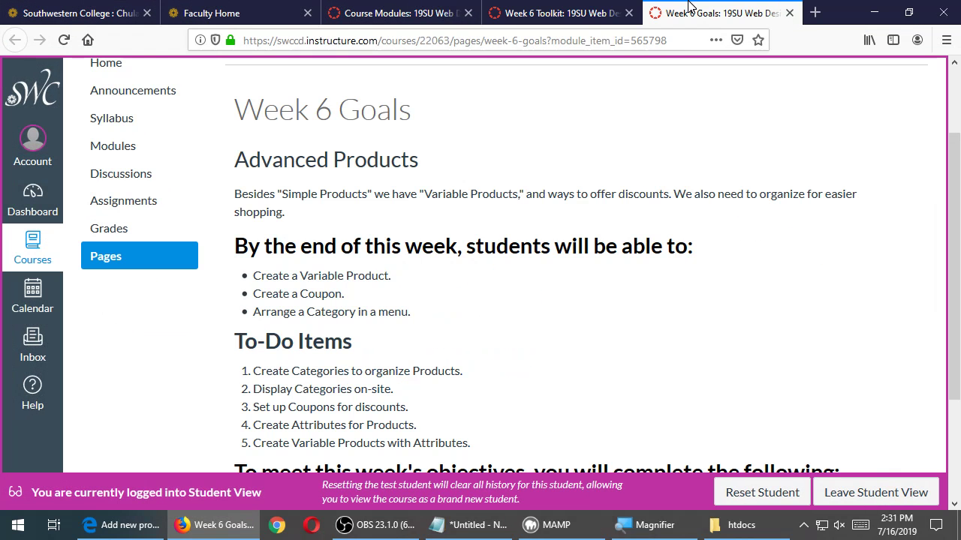
pyautogui.middleClick(689, 8)
pyautogui.middleClick(616, 7)
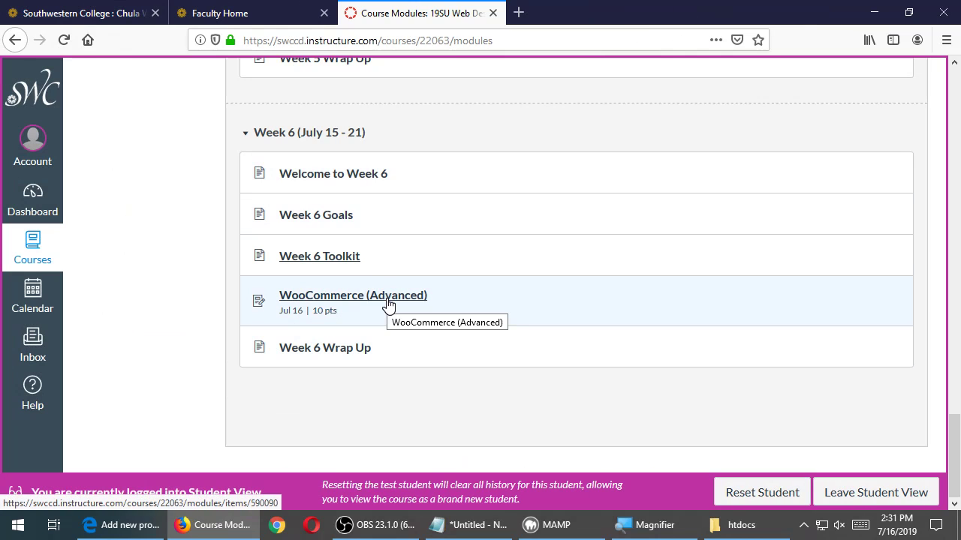
# Step: Open the WooCommerce (Advanced) assignment in its own tab and scroll to its rubric
pyautogui.middleClick(394, 304)
pyautogui.click(543, 20)
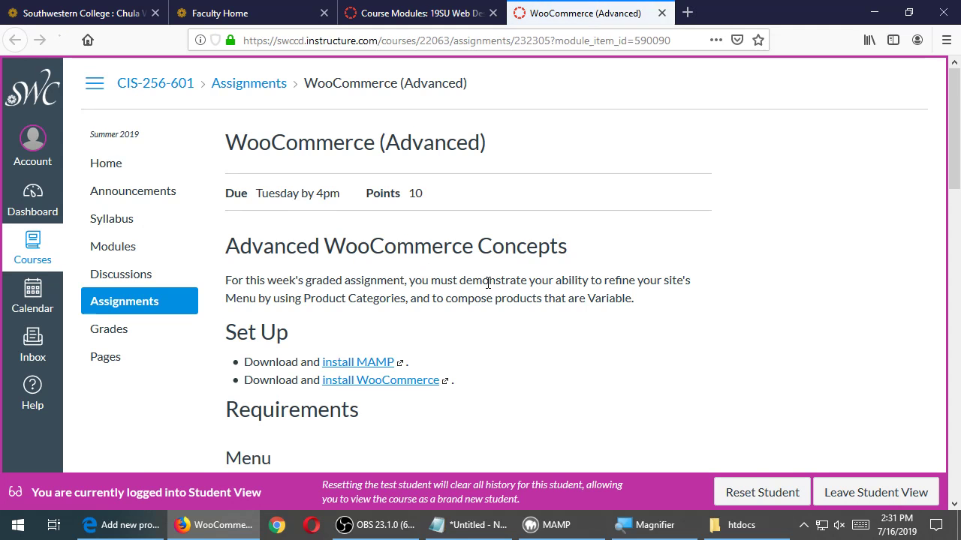
pyautogui.scroll(-2, 488, 285)
pyautogui.scroll(-3, 399, 266)
pyautogui.scroll(-3, 398, 208)
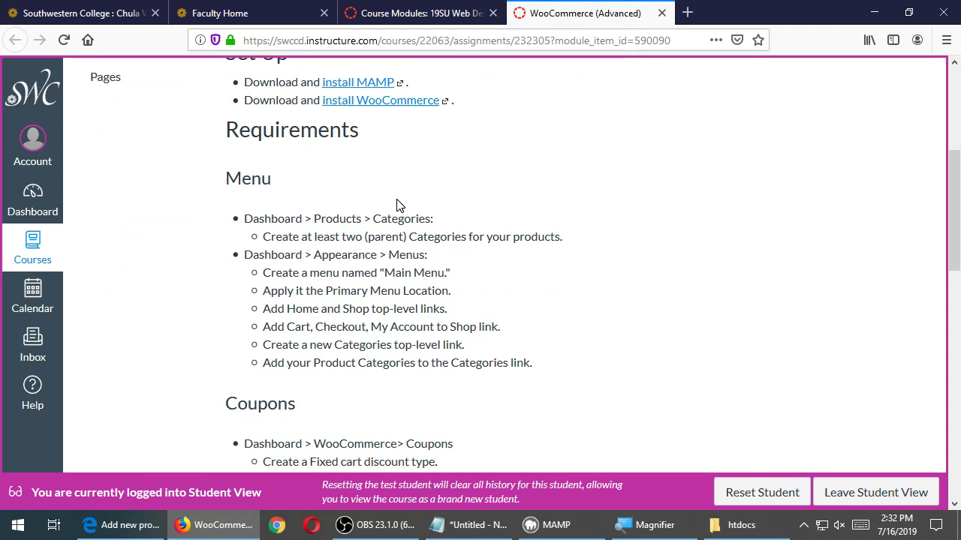
pyautogui.scroll(1, 321, 182)
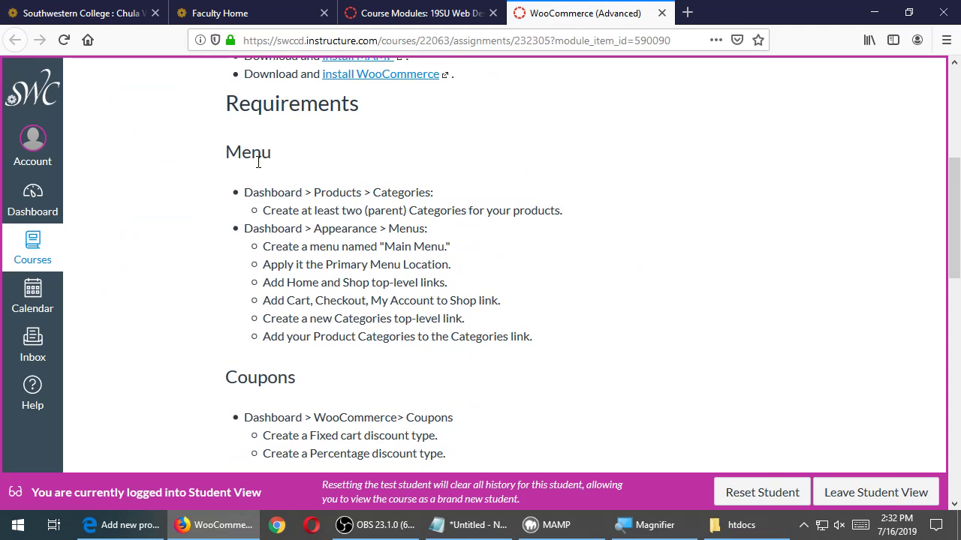
pyautogui.scroll(-5, 262, 157)
pyautogui.scroll(-4, 304, 184)
# Step: Highlight the Menu, Coupons and Variable Products rubric criteria, then clear the selection
pyautogui.moveTo(244, 189); pyautogui.dragTo(279, 194)
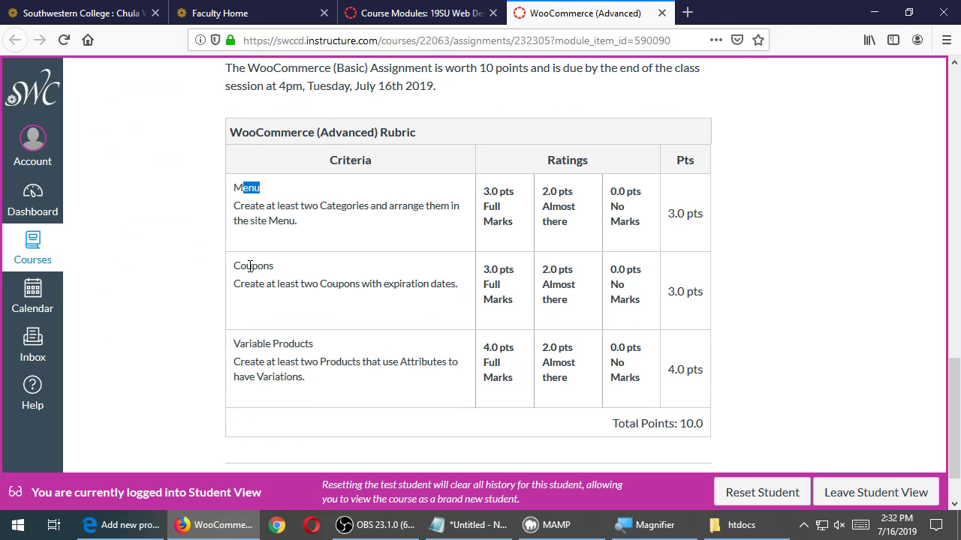
pyautogui.moveTo(247, 266); pyautogui.dragTo(284, 270)
pyautogui.moveTo(258, 343); pyautogui.dragTo(320, 352)
pyautogui.click(74, 297)
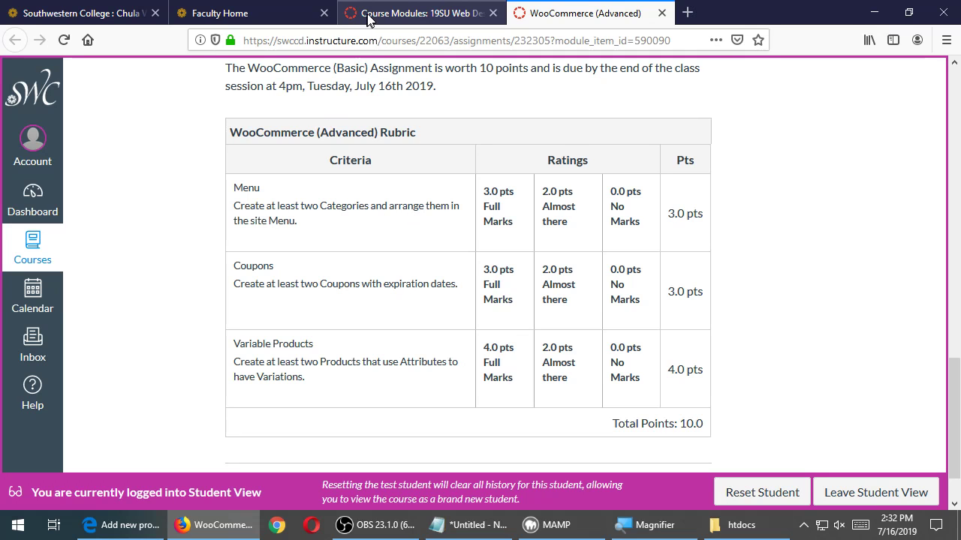
# Step: Switch back to WordPress and look over the store's cart page
pyautogui.click(144, 528)
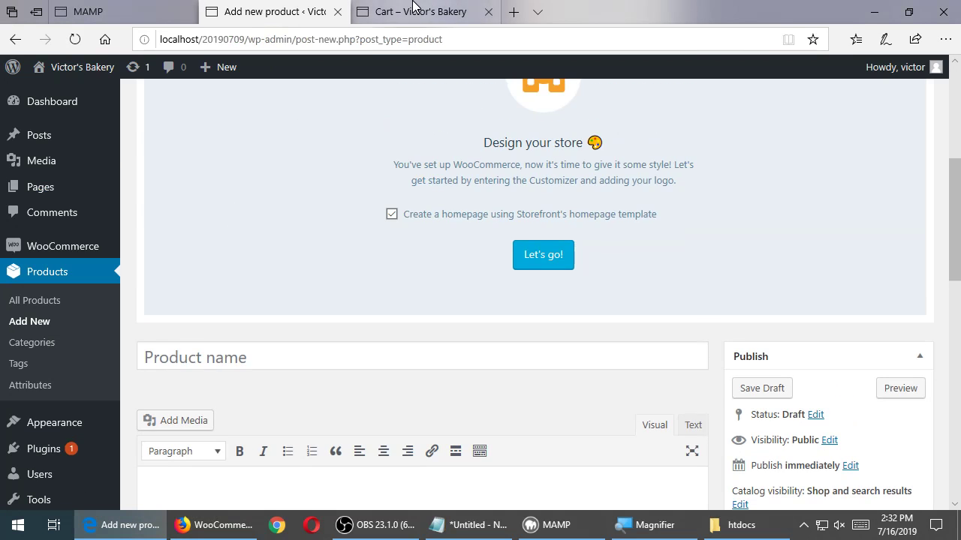
pyautogui.click(414, 10)
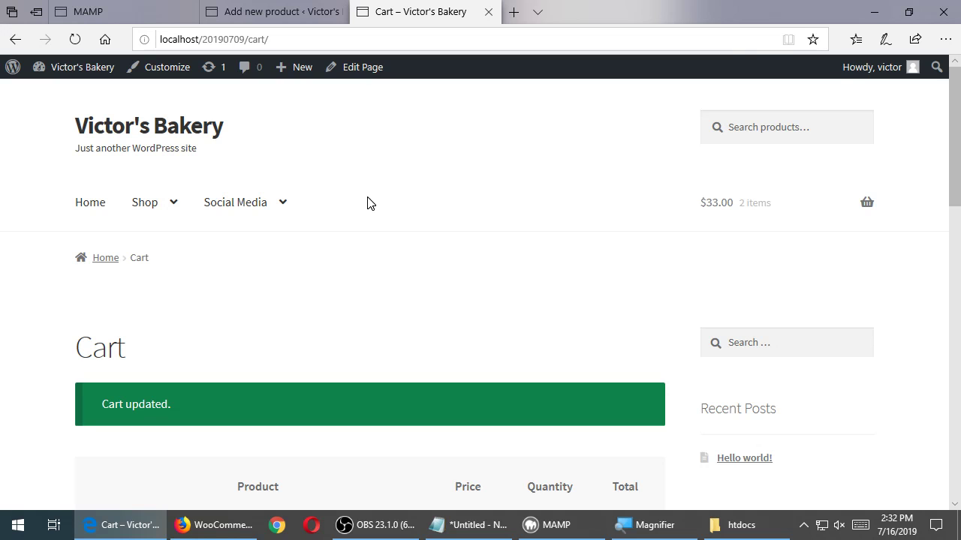
pyautogui.click(299, 11)
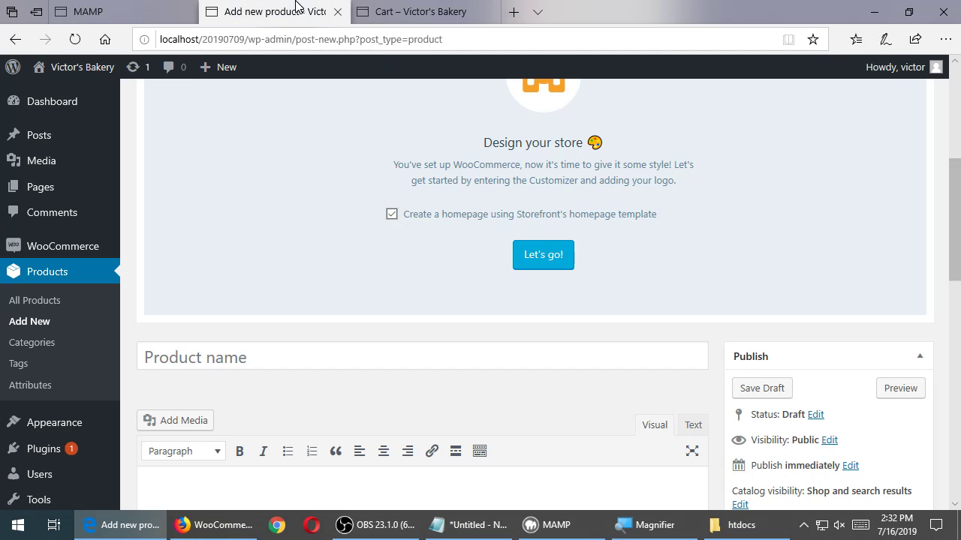
# Step: View the Products > Categories list, then return to the Canvas assignment rubric
pyautogui.click(32, 343)
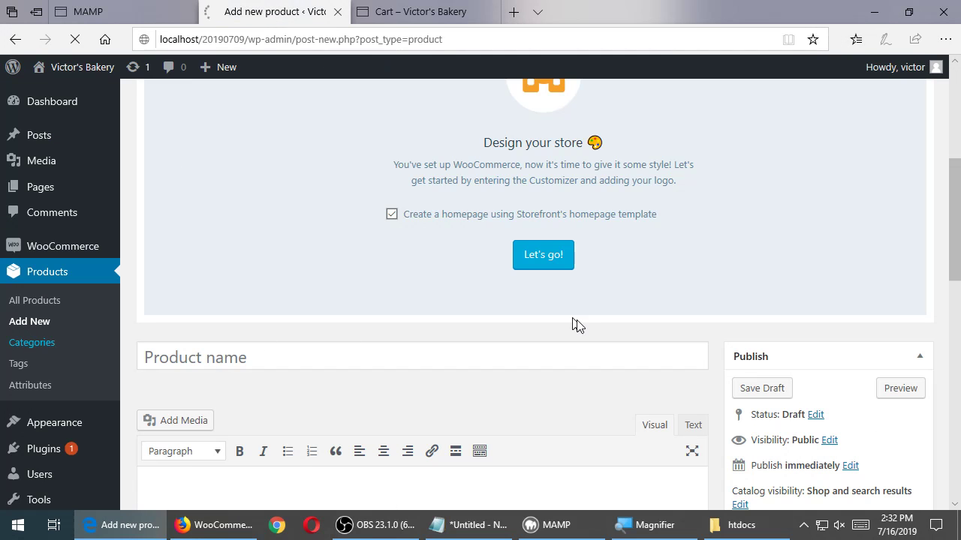
pyautogui.scroll(-3, 660, 346)
pyautogui.scroll(-2, 691, 356)
pyautogui.scroll(1, 690, 356)
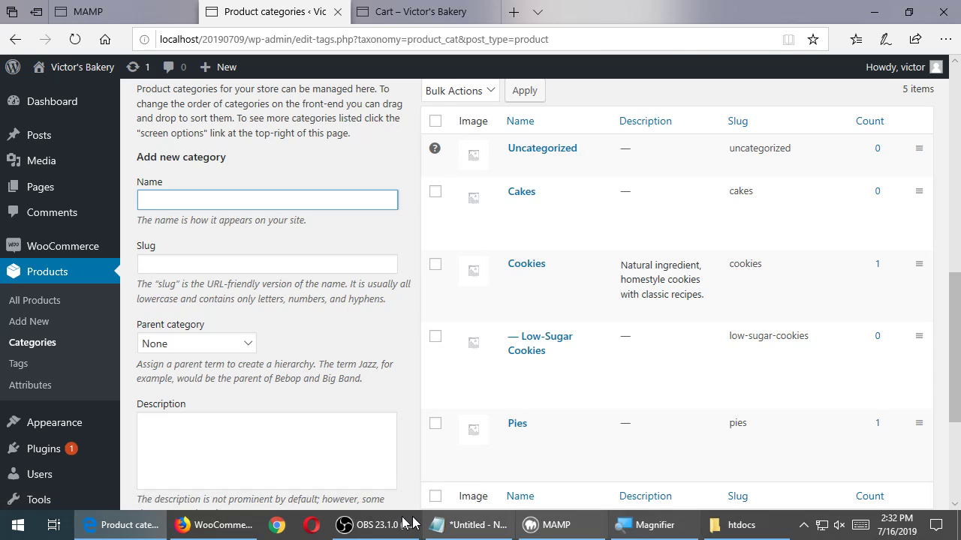
pyautogui.click(240, 525)
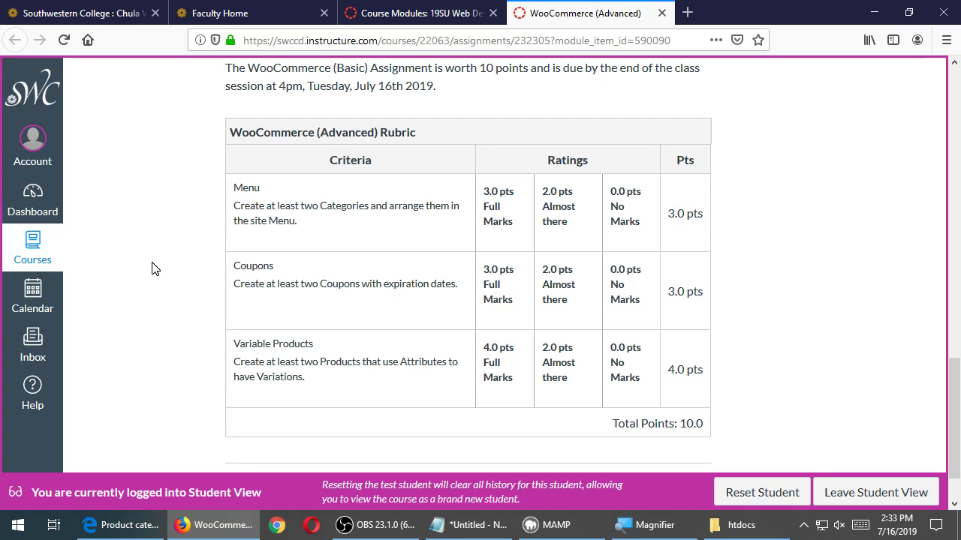
pyautogui.scroll(10, 157, 269)
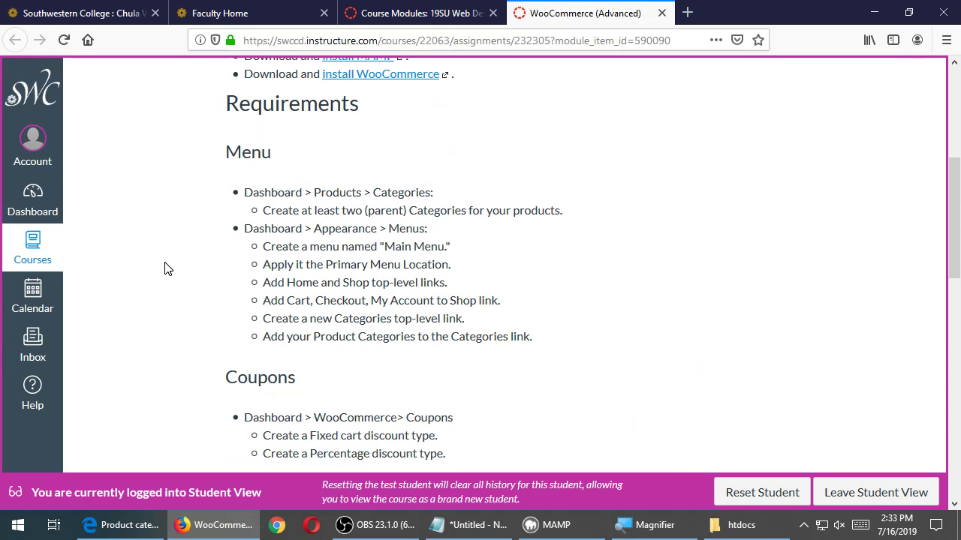
pyautogui.scroll(-1, 167, 268)
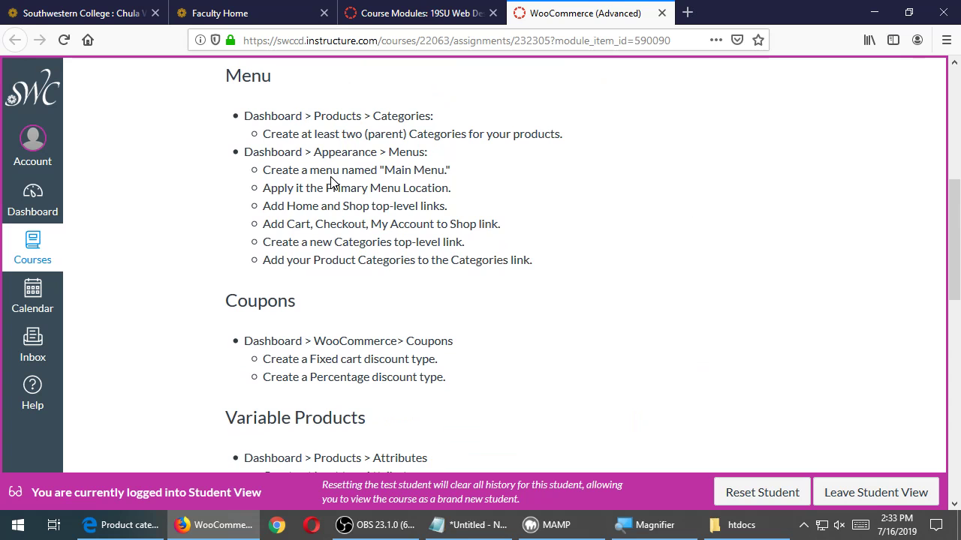
pyautogui.moveTo(333, 171); pyautogui.dragTo(524, 261)
pyautogui.click(636, 305)
pyautogui.scroll(-5, 455, 335)
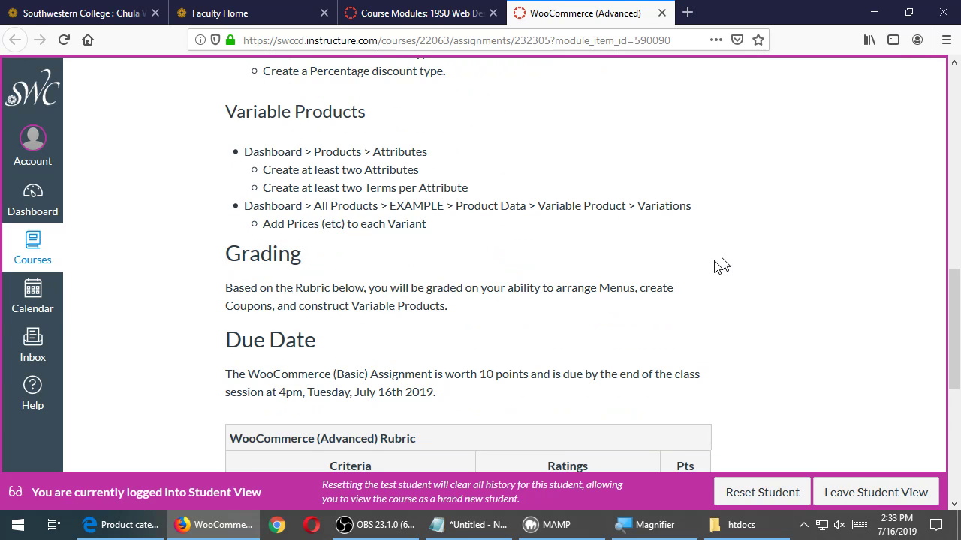
pyautogui.scroll(-4, 615, 285)
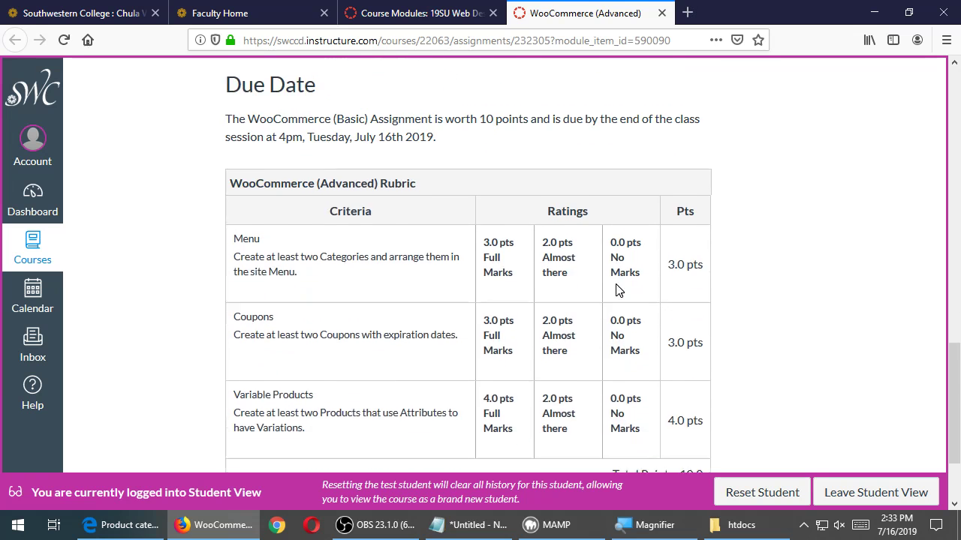